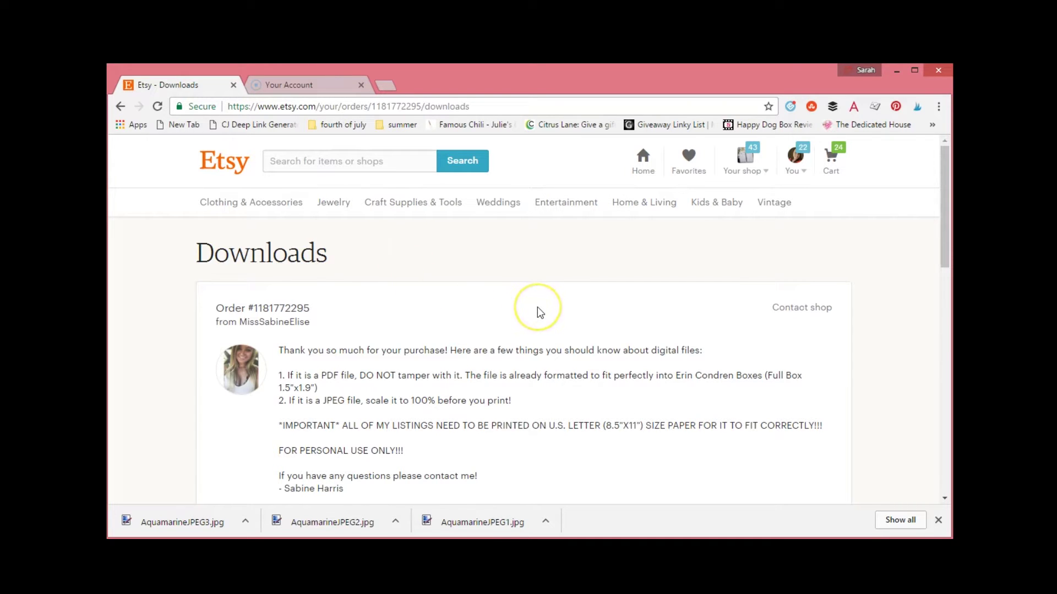
Step: Open the AQUAMARINE Weekly Kit listing from the Etsy Downloads page
scroll(539, 308, "down", 3)
scroll(385, 374, "down", 1)
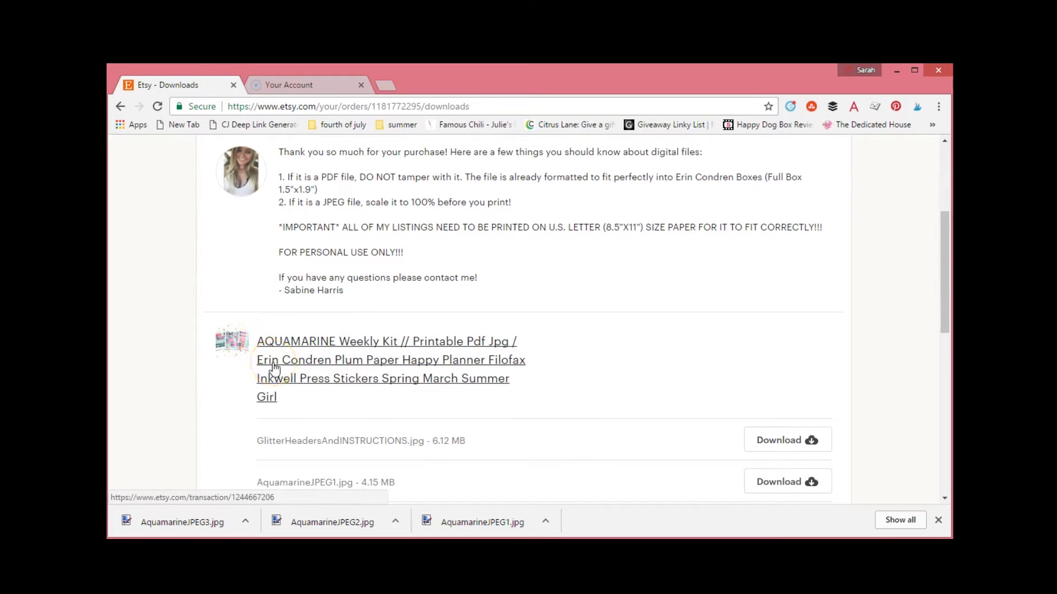
scroll(272, 366, "up", 1)
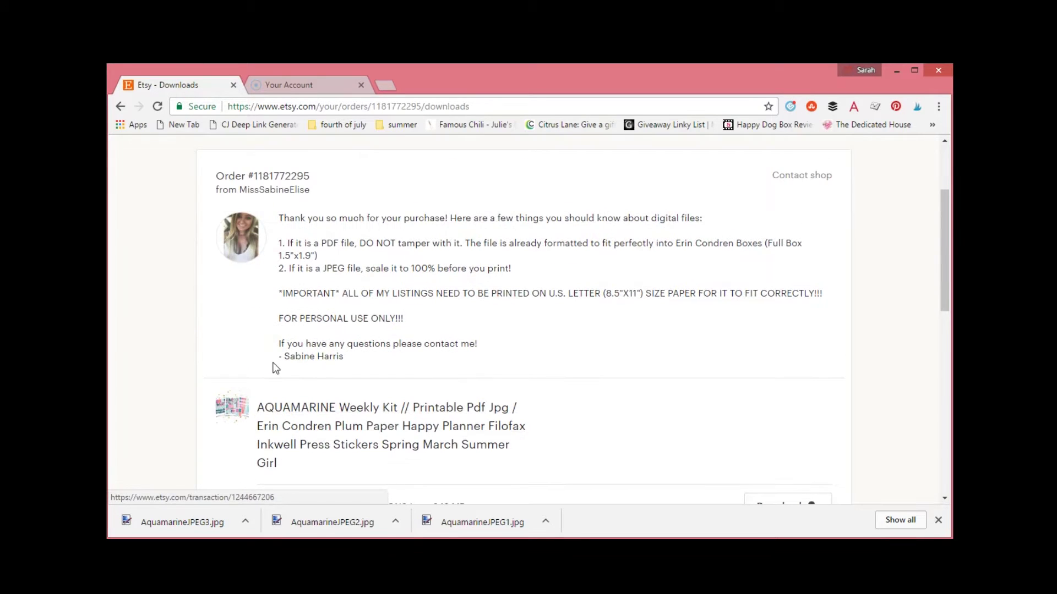
left_click(331, 443)
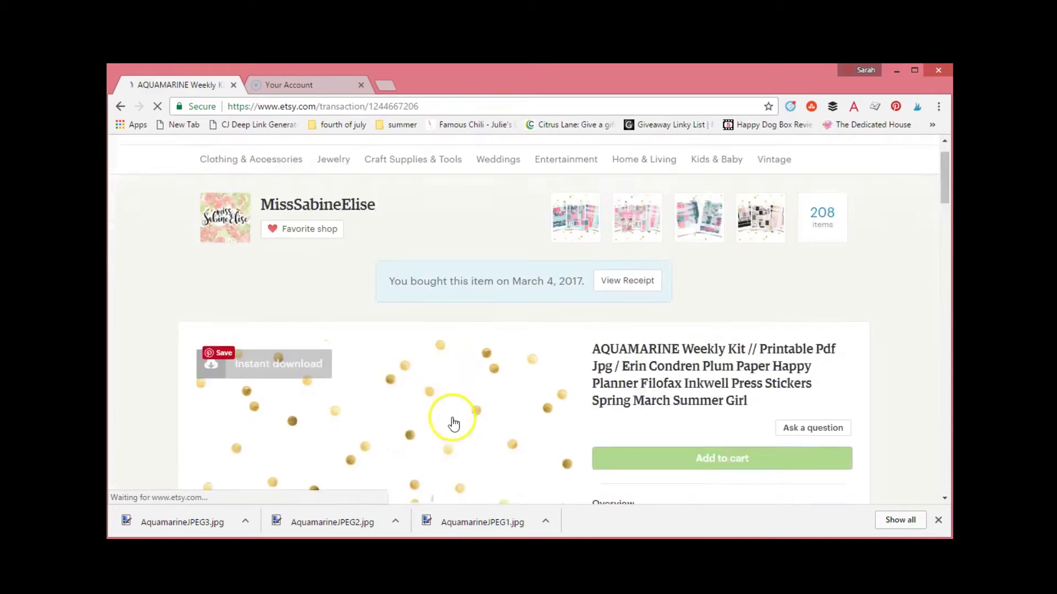
Step: Enlarge the listing's sticker sheet preview and scroll through it
scroll(452, 423, "down", 6)
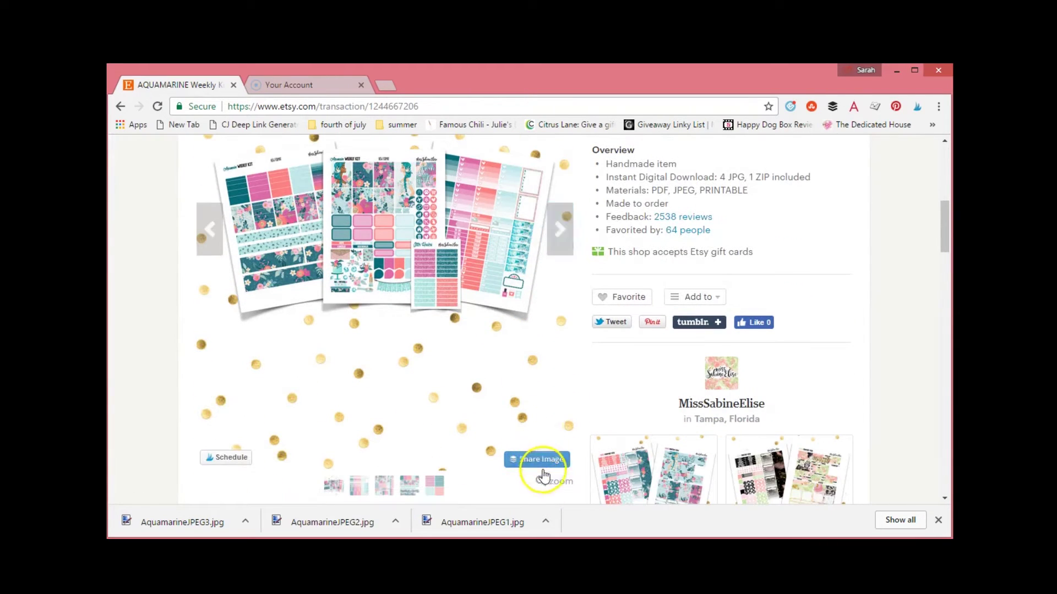
left_click(548, 484)
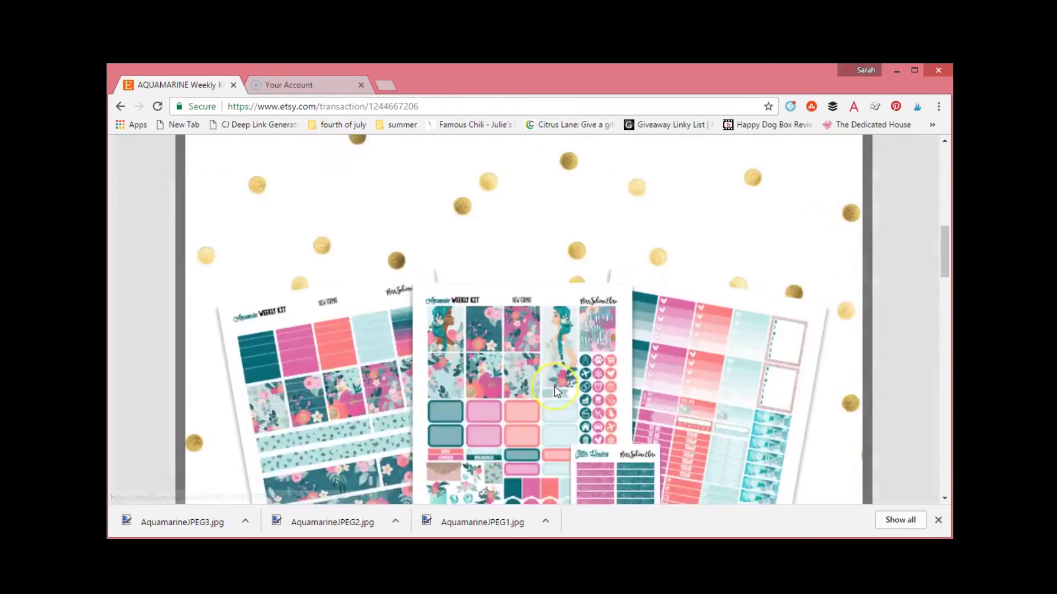
scroll(553, 385, "down", 4)
scroll(554, 385, "up", 2)
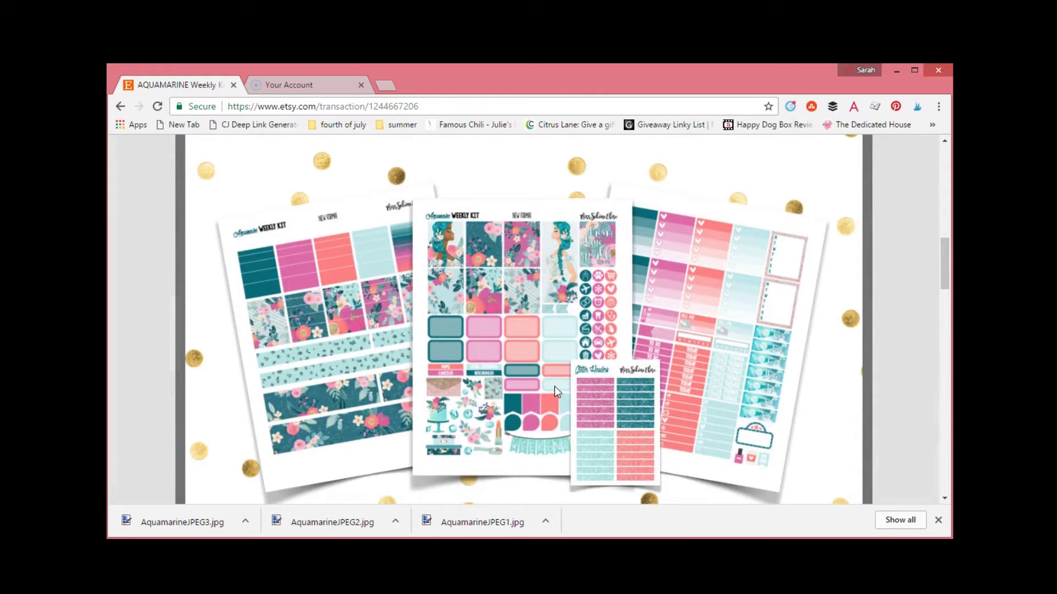
scroll(554, 385, "up", 1)
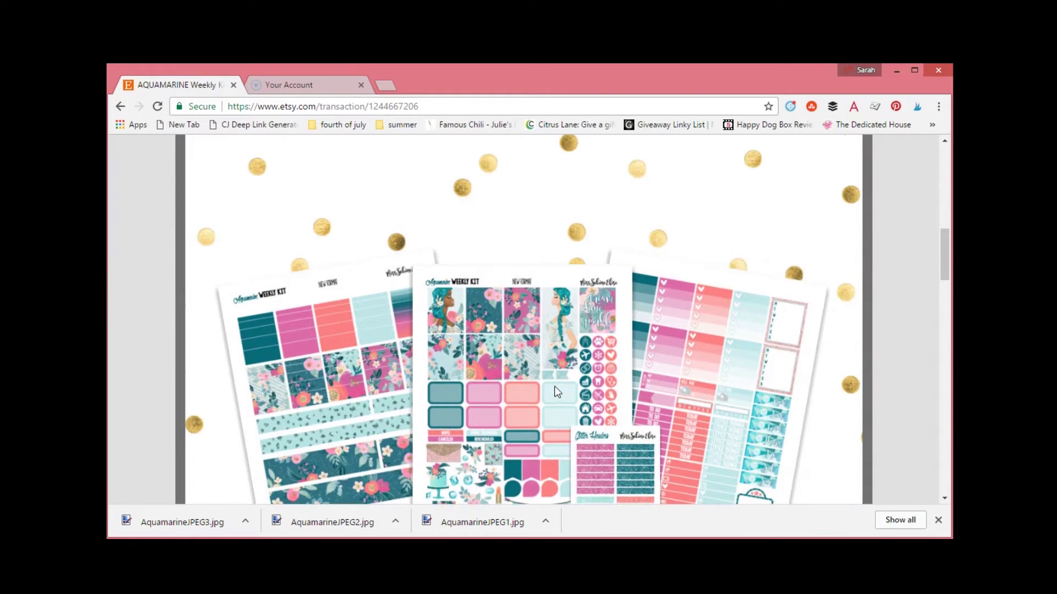
scroll(554, 386, "down", 1)
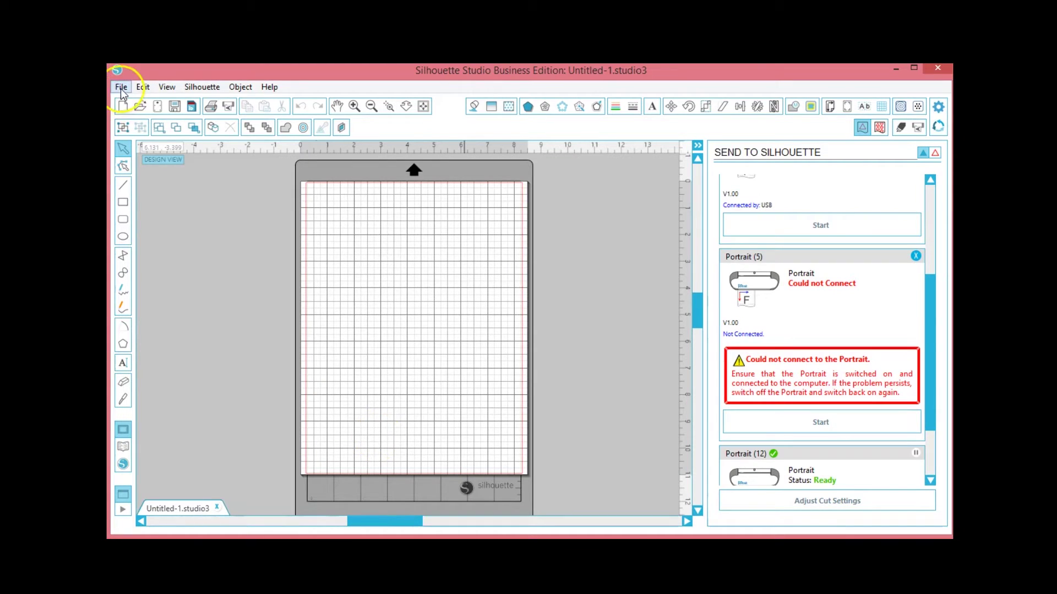
Step: Open AquamarineJPEG2.jpg via File > Open after browsing to its folder
left_click(121, 87)
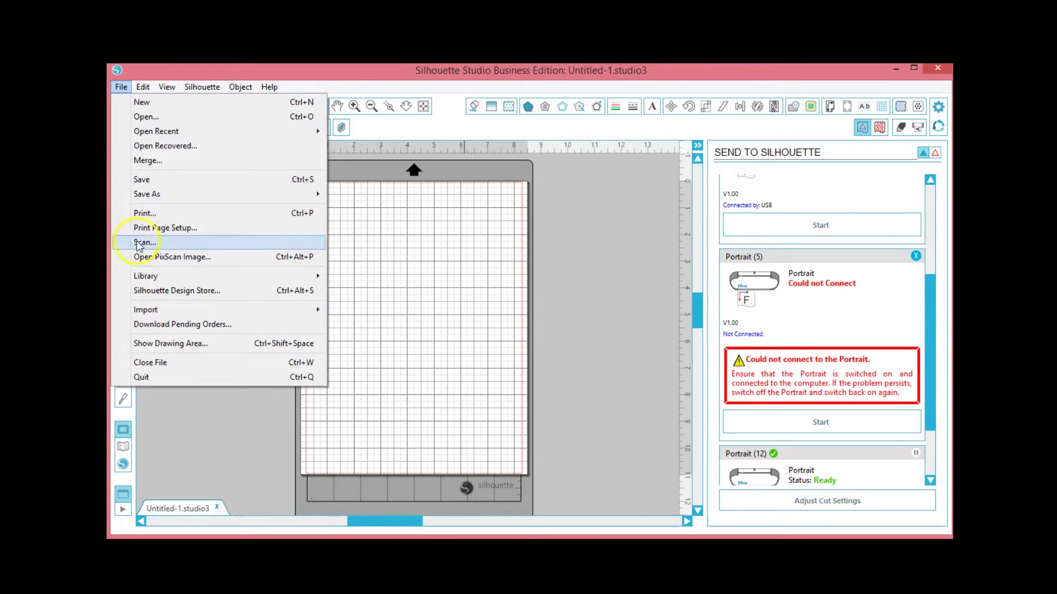
left_click(163, 117)
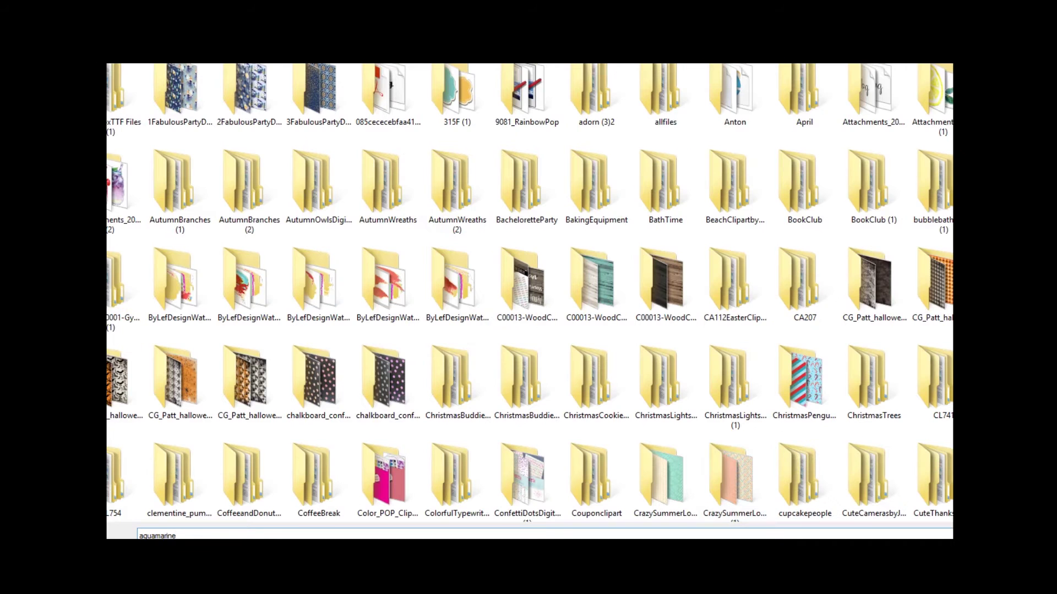
left_click(789, 281)
left_click(896, 302)
key("Return")
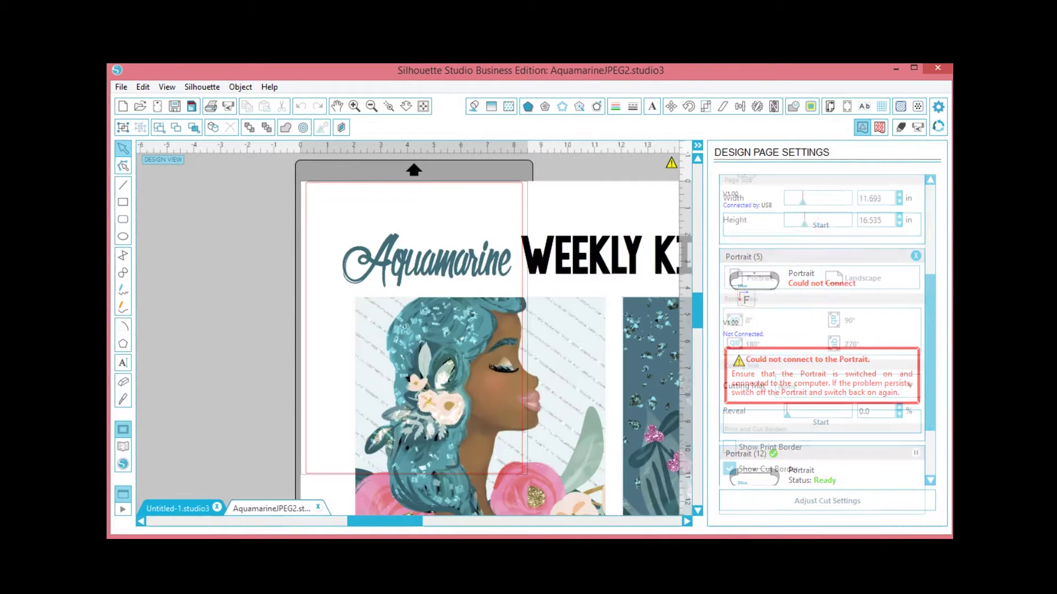
Step: Scale the sticker sheet image from 53.125 in wide to 8.5 × 11 in and apply
left_click(548, 308)
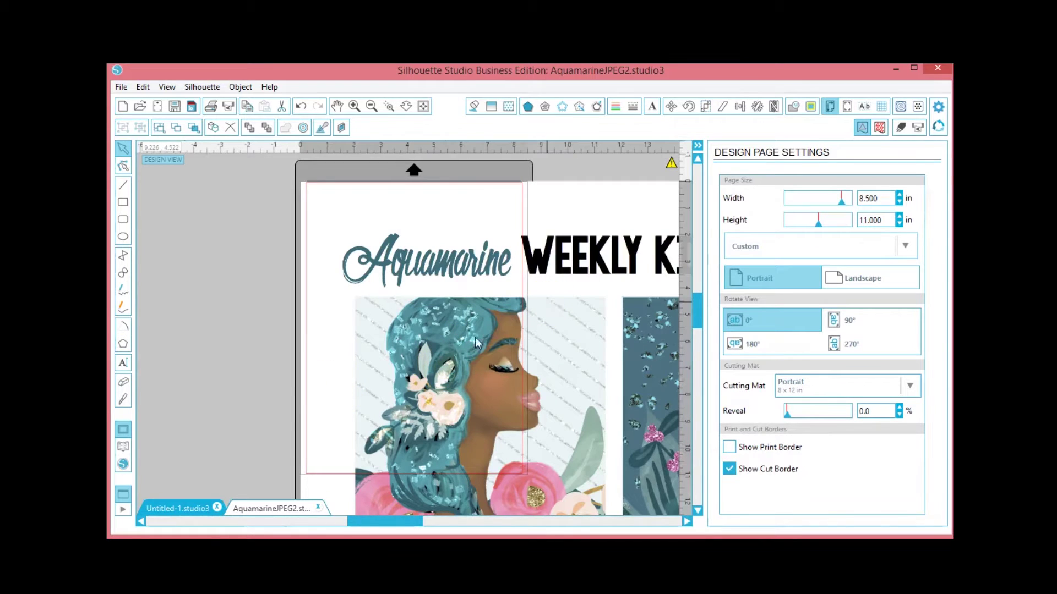
left_click(706, 106)
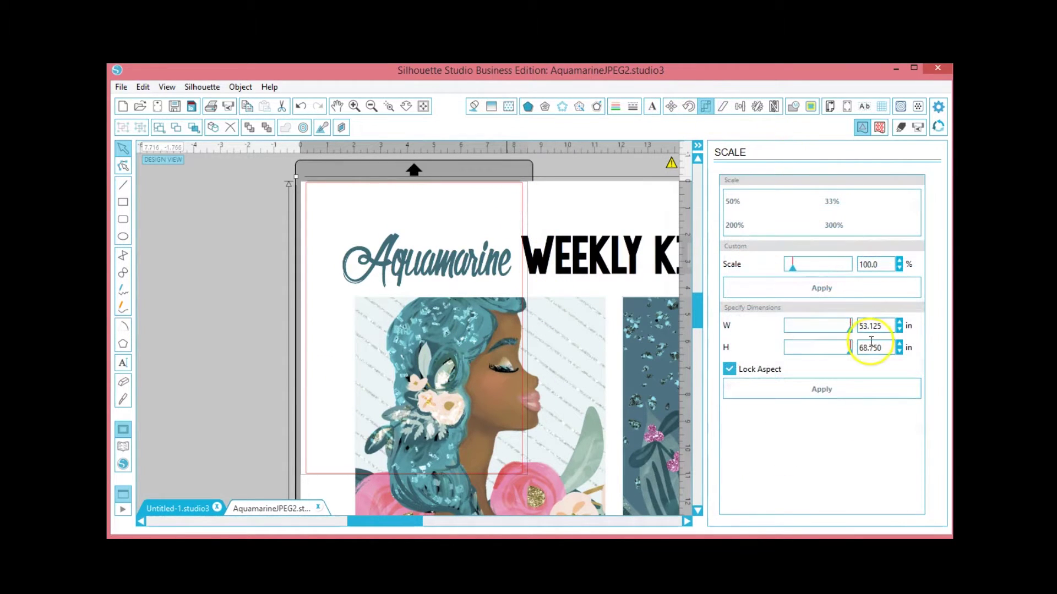
left_click(876, 324)
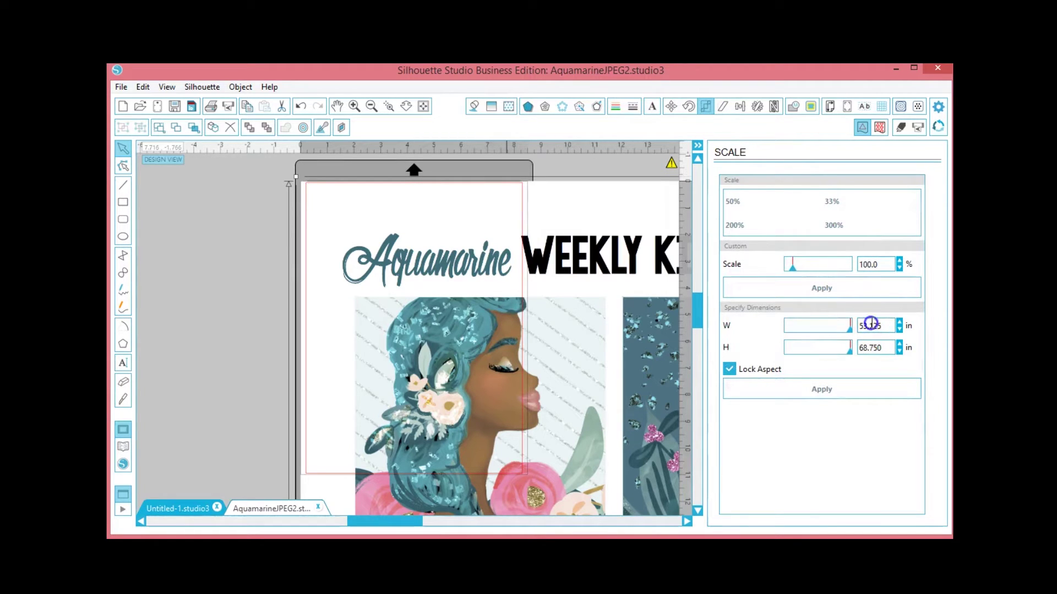
double_click(871, 325)
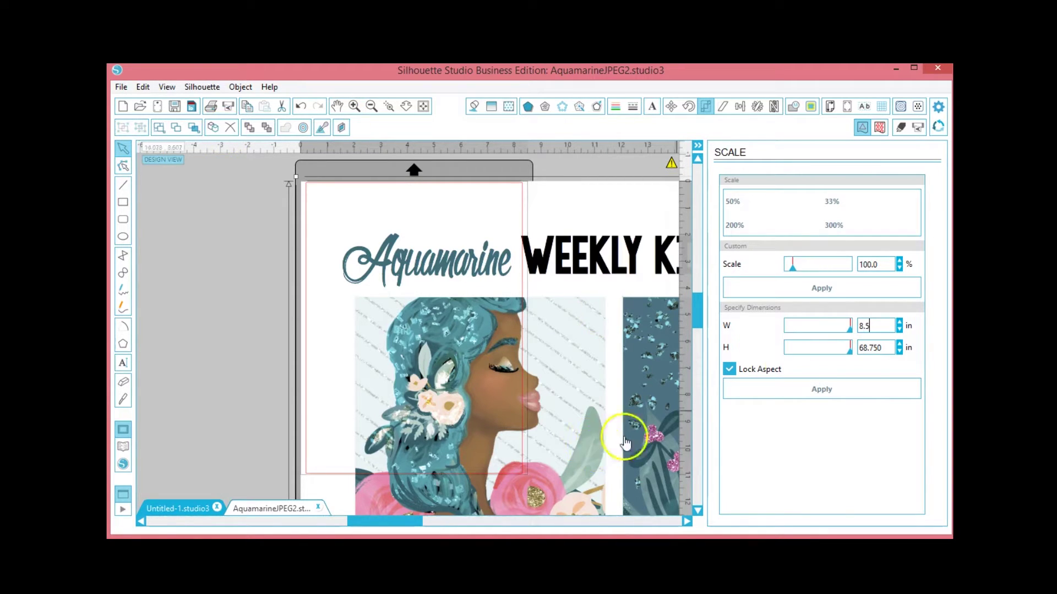
left_click(873, 348)
type("11")
key("Return")
left_click(752, 389)
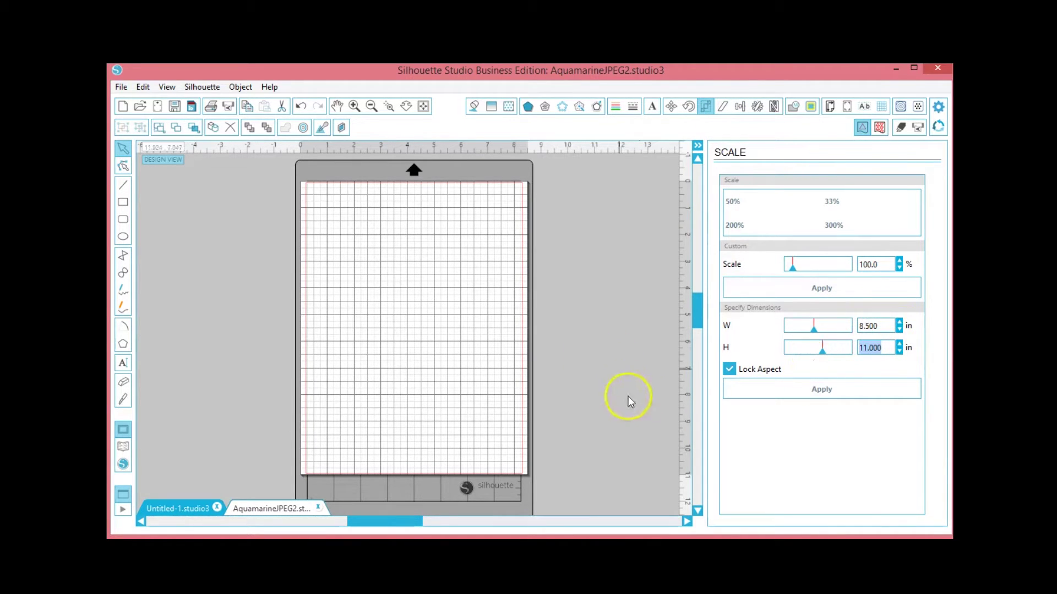
scroll(630, 402, "down", 6)
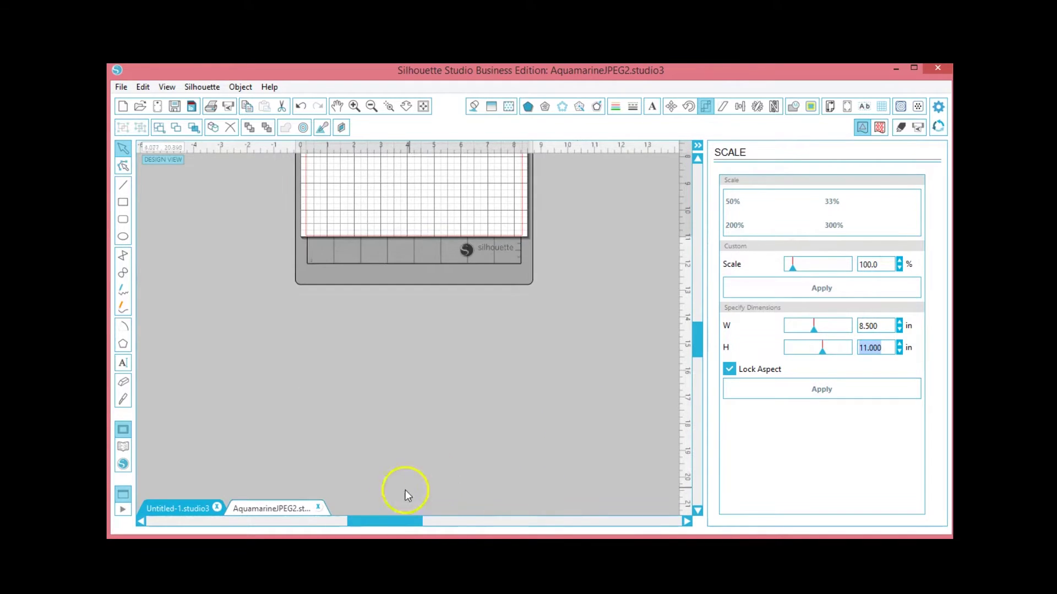
Step: Zoom out to find the resized image, drag it onto the cutting mat, and nudge it into place
left_click_drag(396, 516, 396, 457)
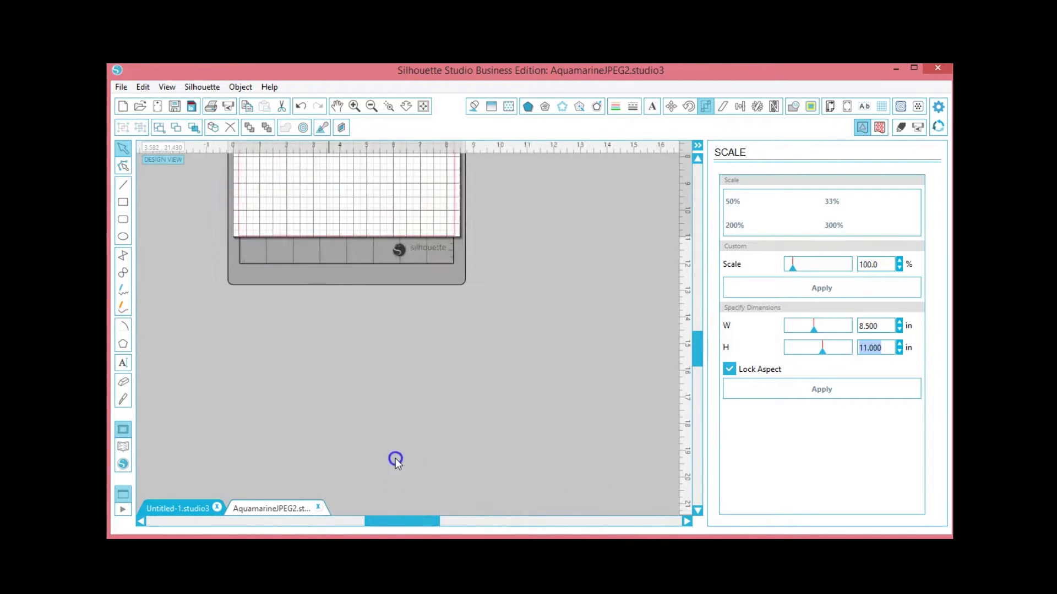
scroll(414, 300, "up", 3)
left_click(371, 107)
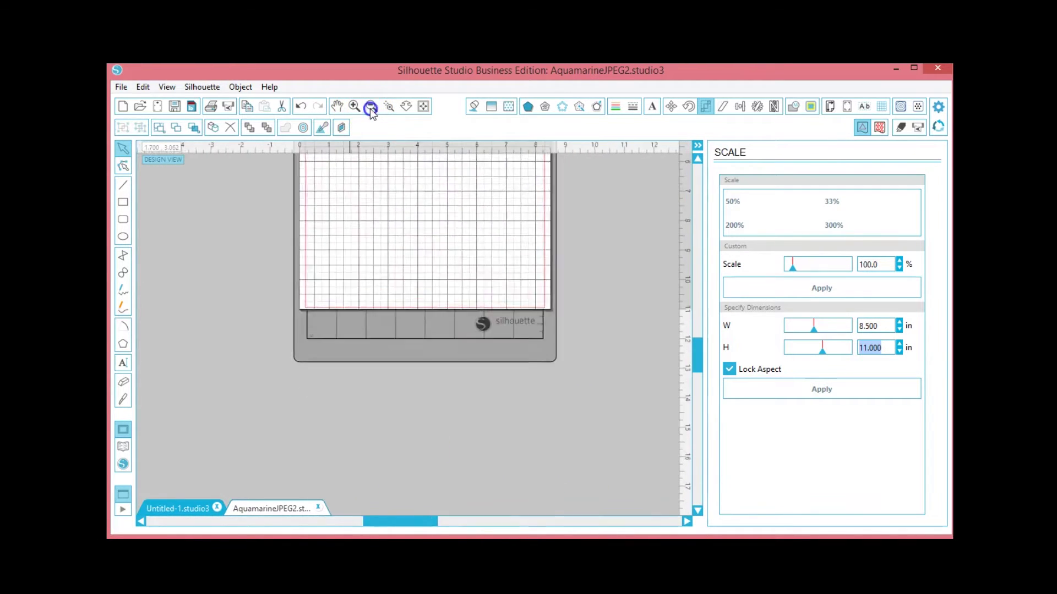
left_click(371, 107)
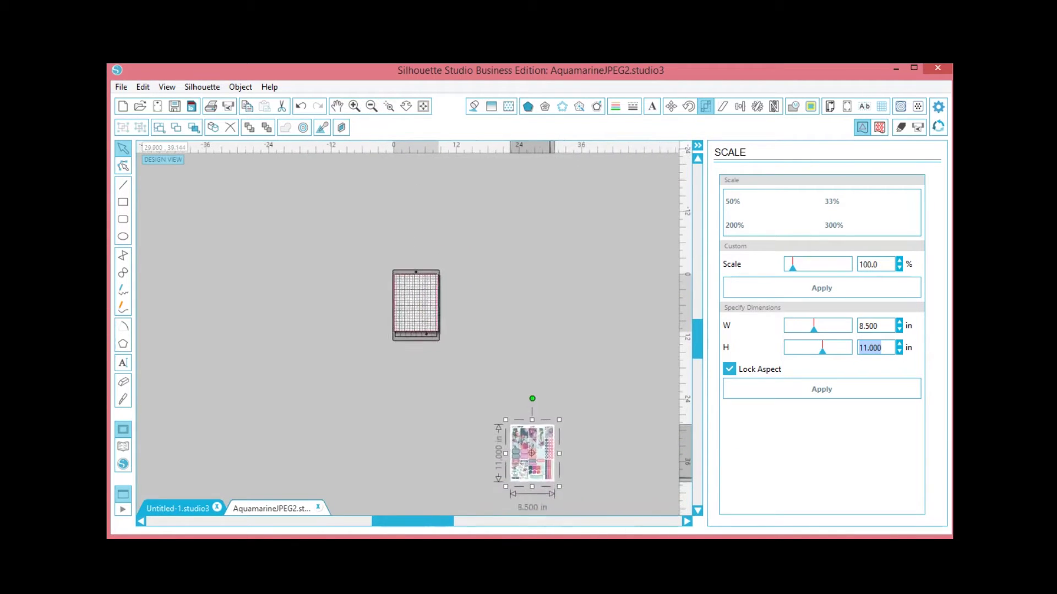
left_click(505, 435)
left_click(497, 427)
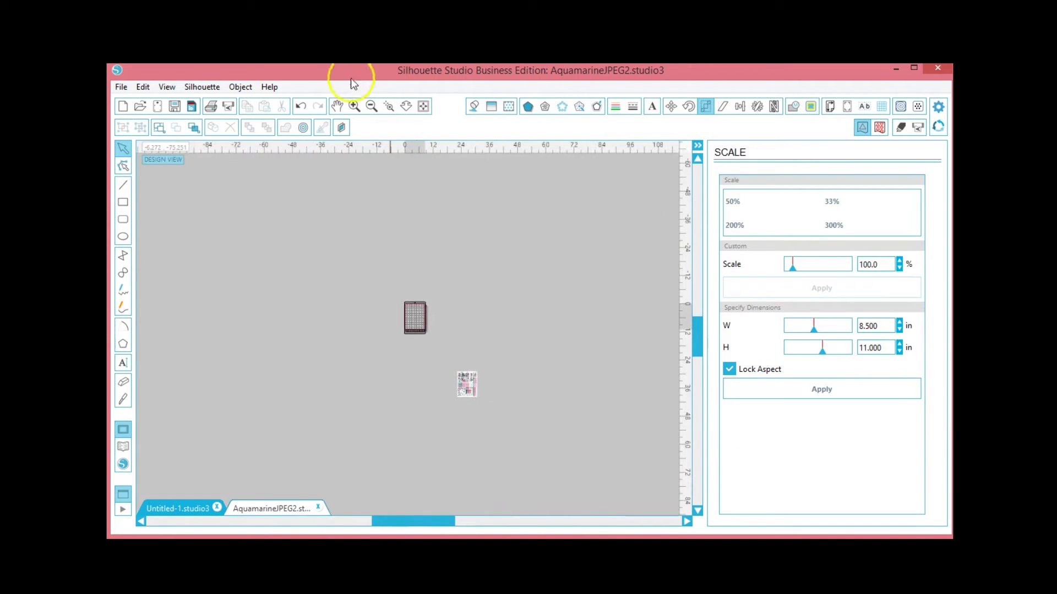
left_click(354, 107)
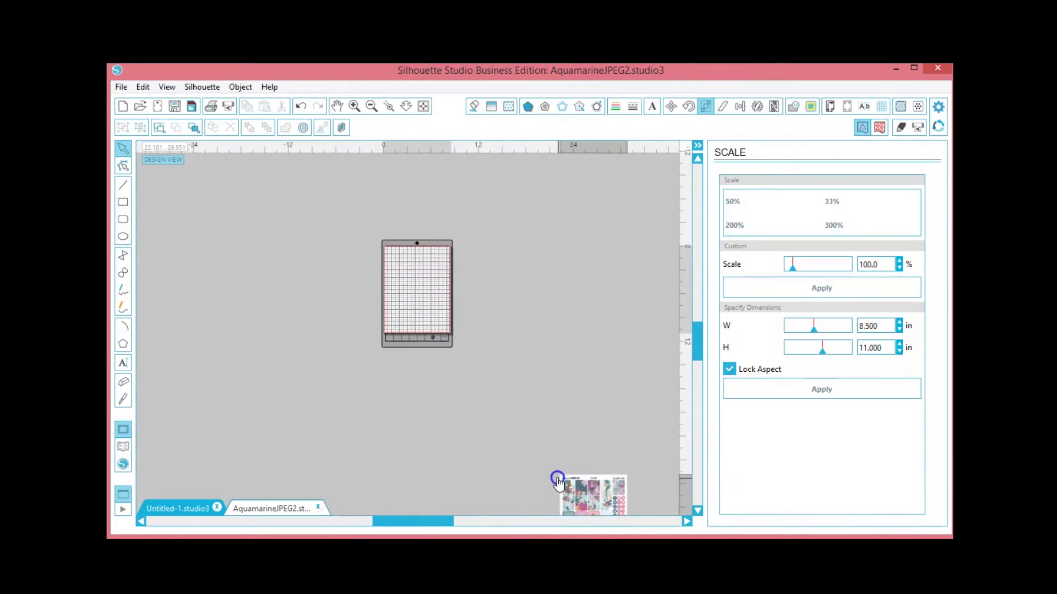
left_click_drag(534, 424, 378, 245)
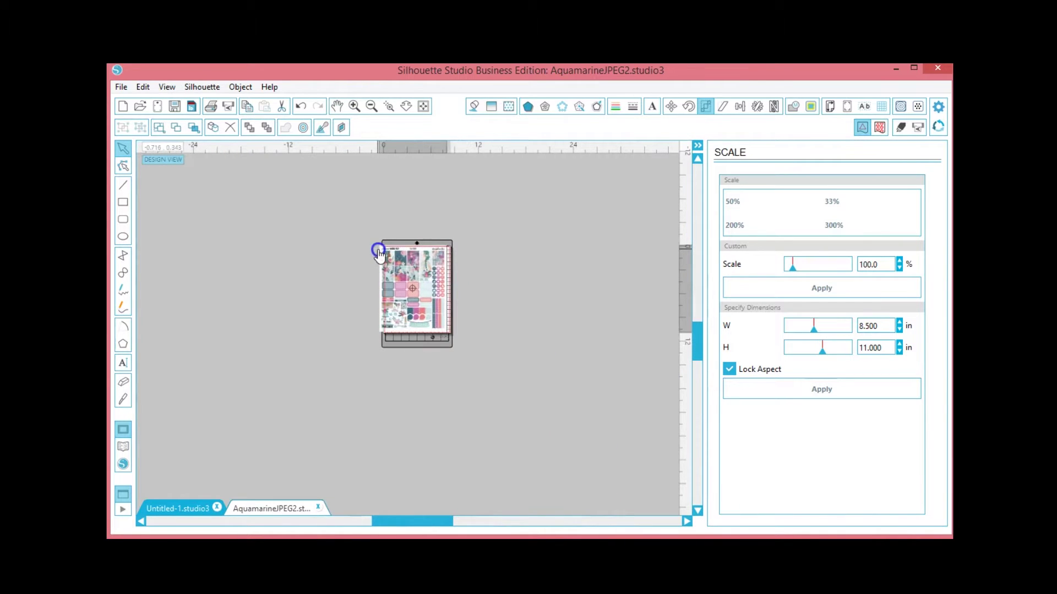
left_click(354, 106)
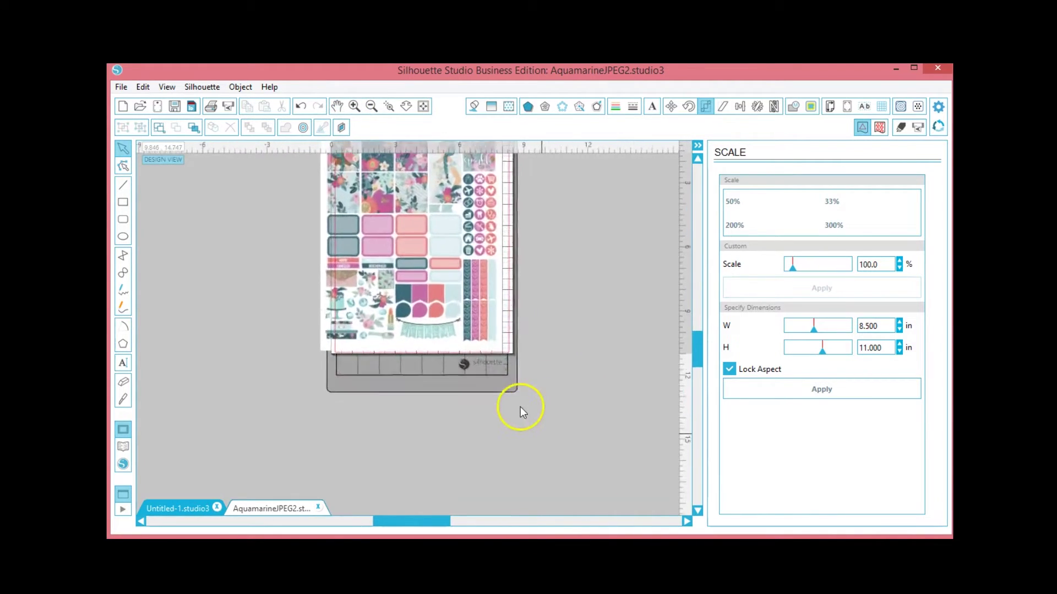
left_click(372, 106)
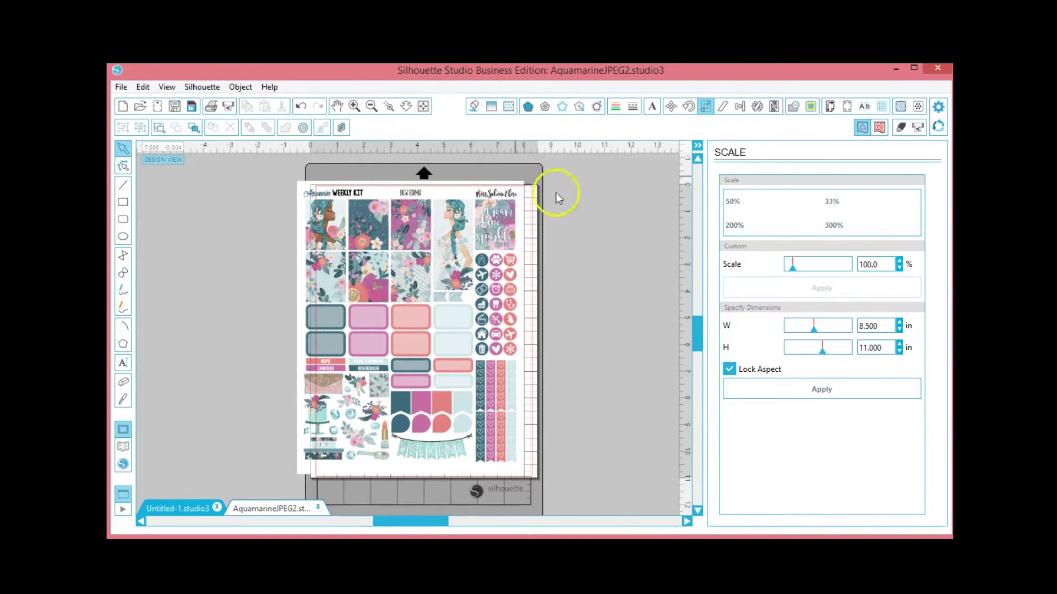
left_click_drag(466, 278, 480, 283)
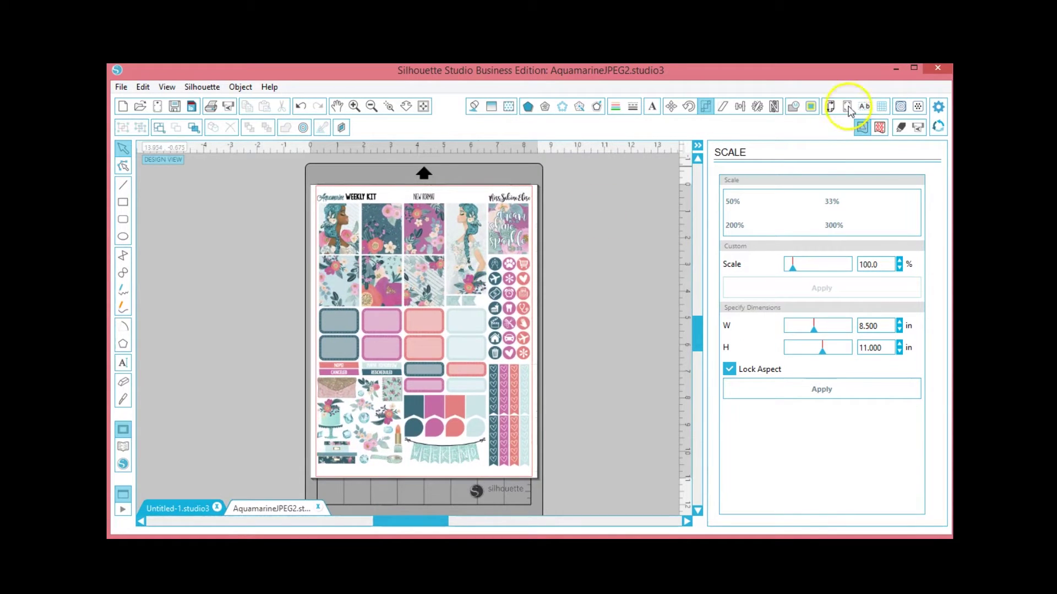
Step: Turn on Type 1 registration marks with 0.625 in insets
left_click(848, 108)
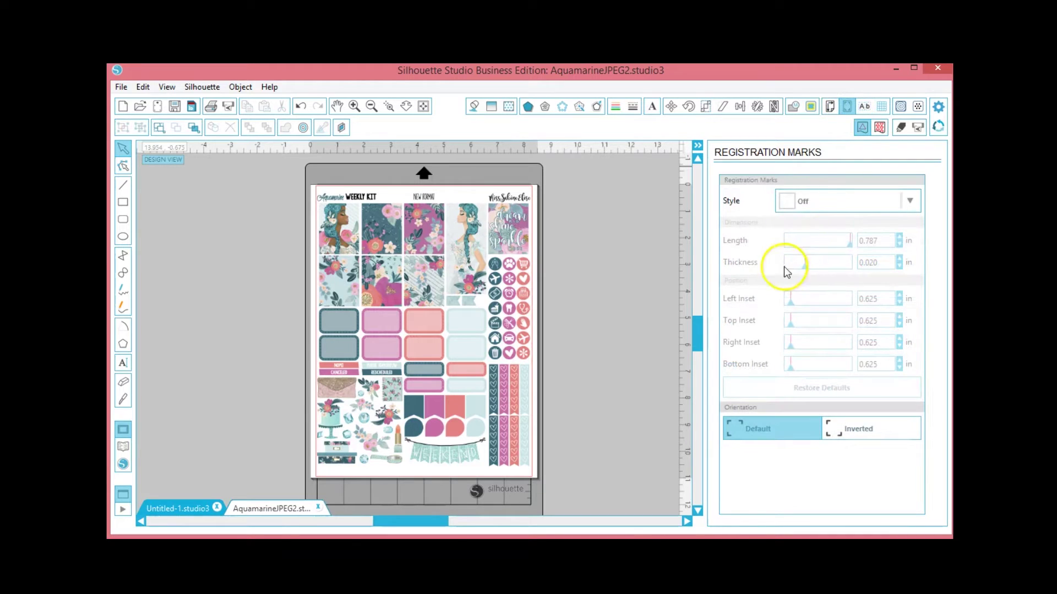
left_click(806, 206)
left_click(802, 249)
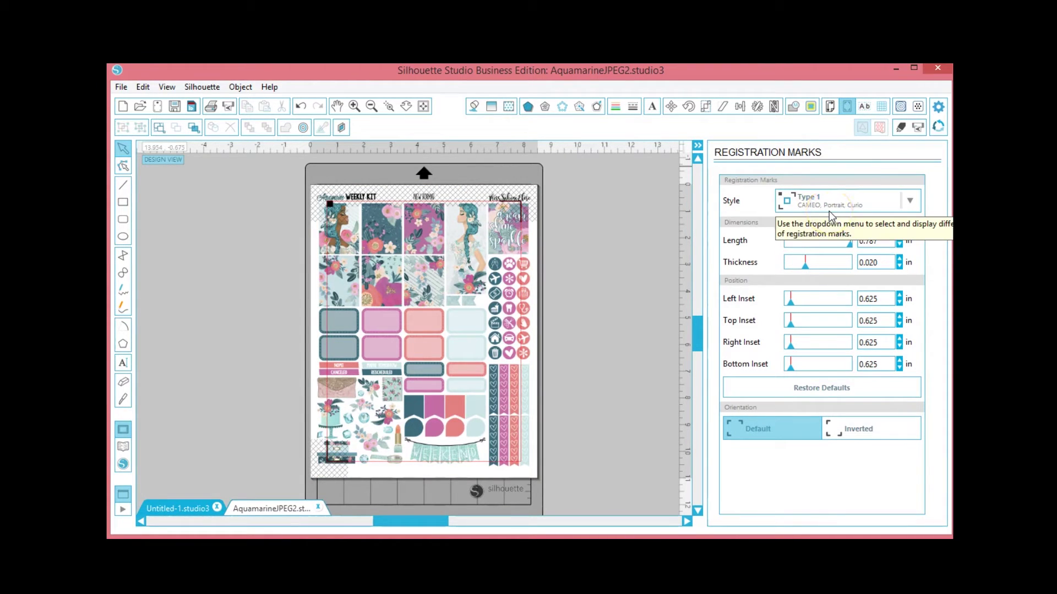
left_click(890, 139)
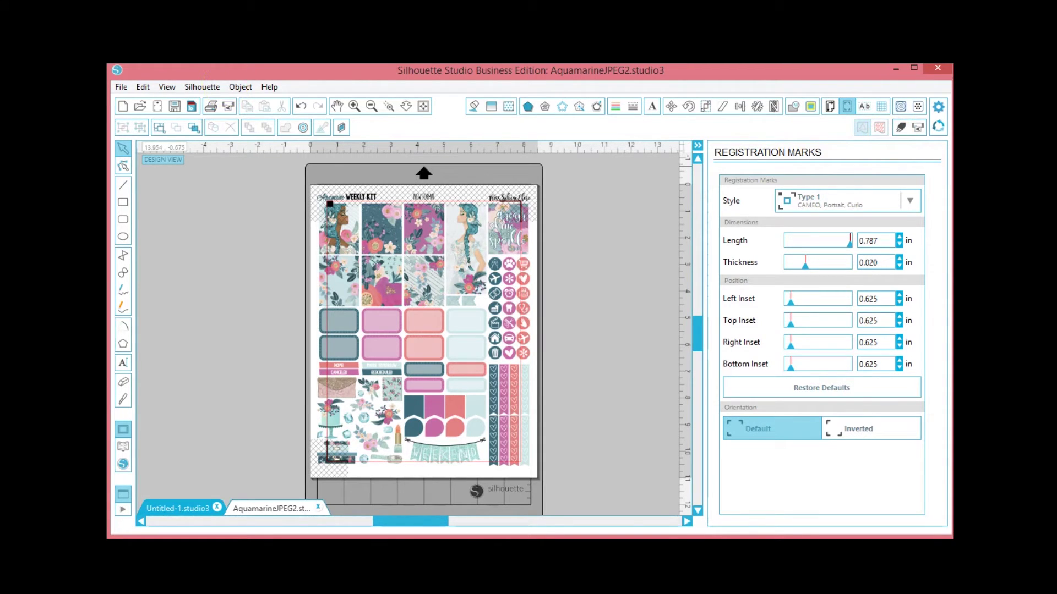
Step: Zoom in and scroll down to the lower labels and flag strips
left_click(354, 106)
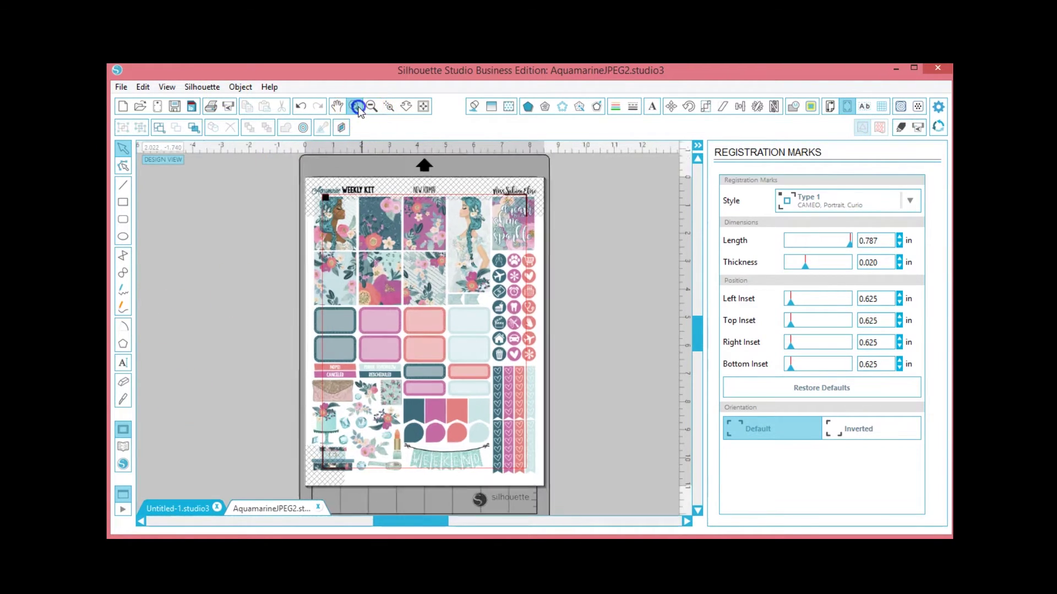
left_click(354, 106)
scroll(501, 448, "down", 1)
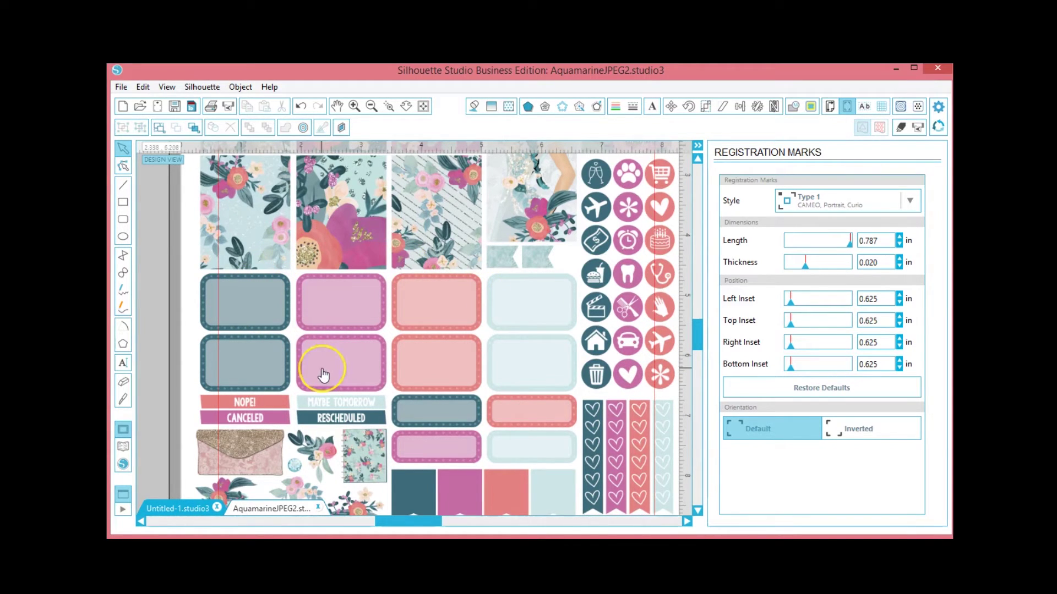
scroll(323, 373, "down", 3)
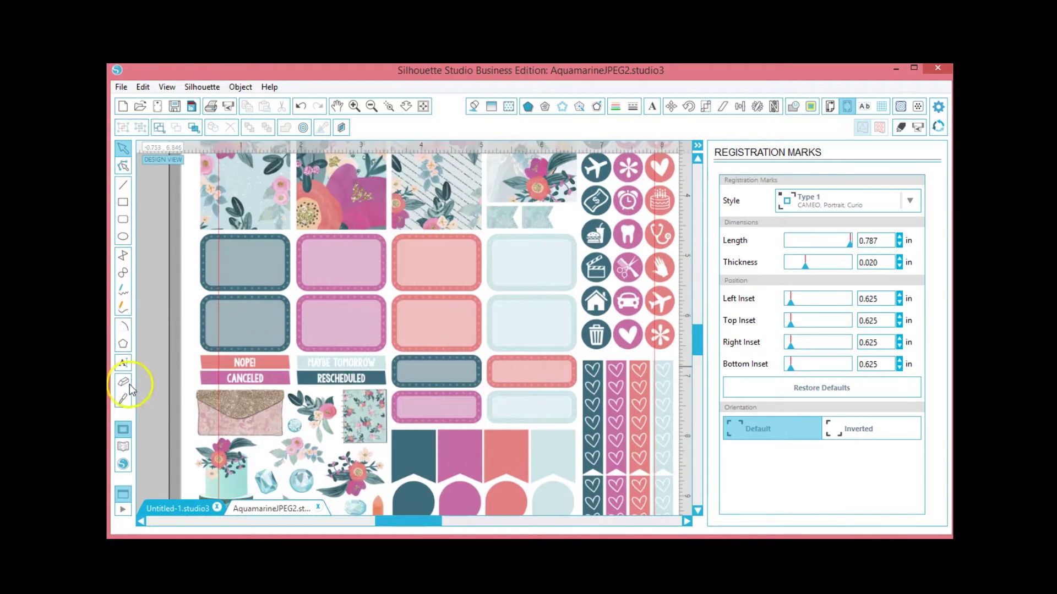
Step: Slice the sheet straight across above the NOPE!/CANCELED labels with the straight Knife
left_click(124, 399)
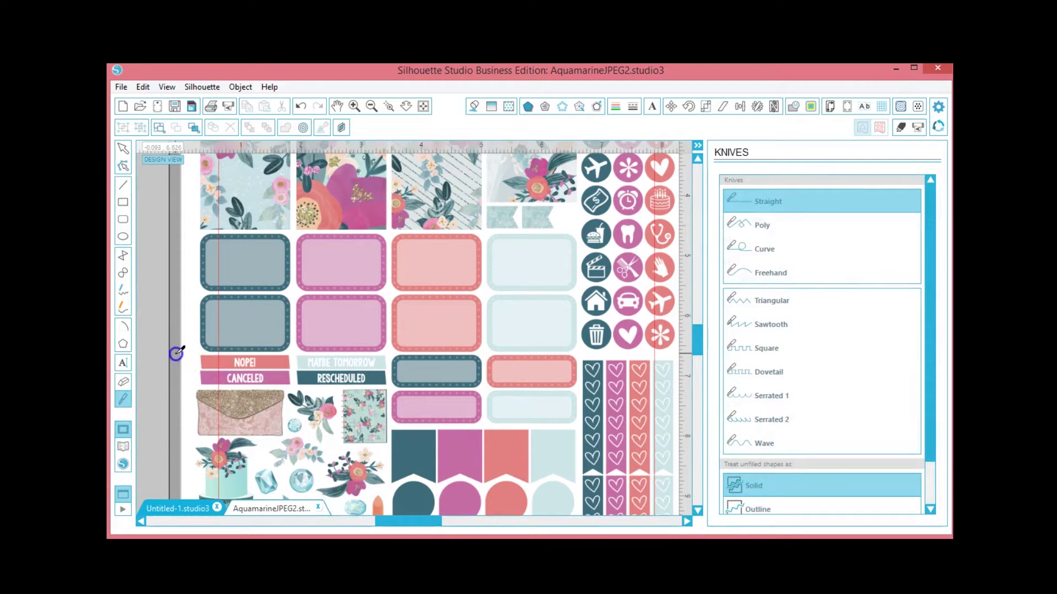
left_click_drag(176, 353, 650, 354)
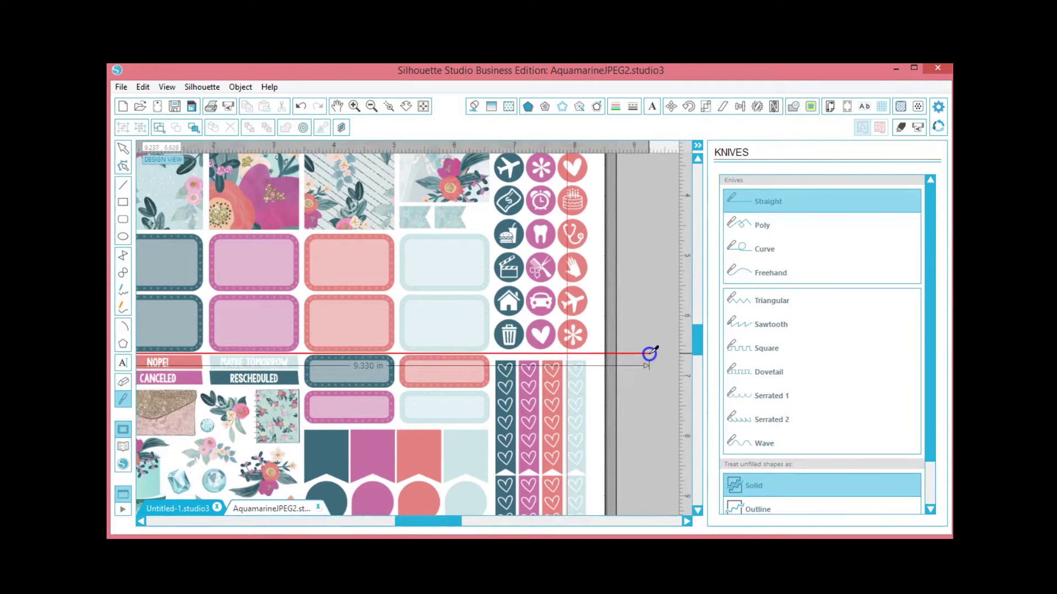
left_click_drag(652, 353, 650, 354)
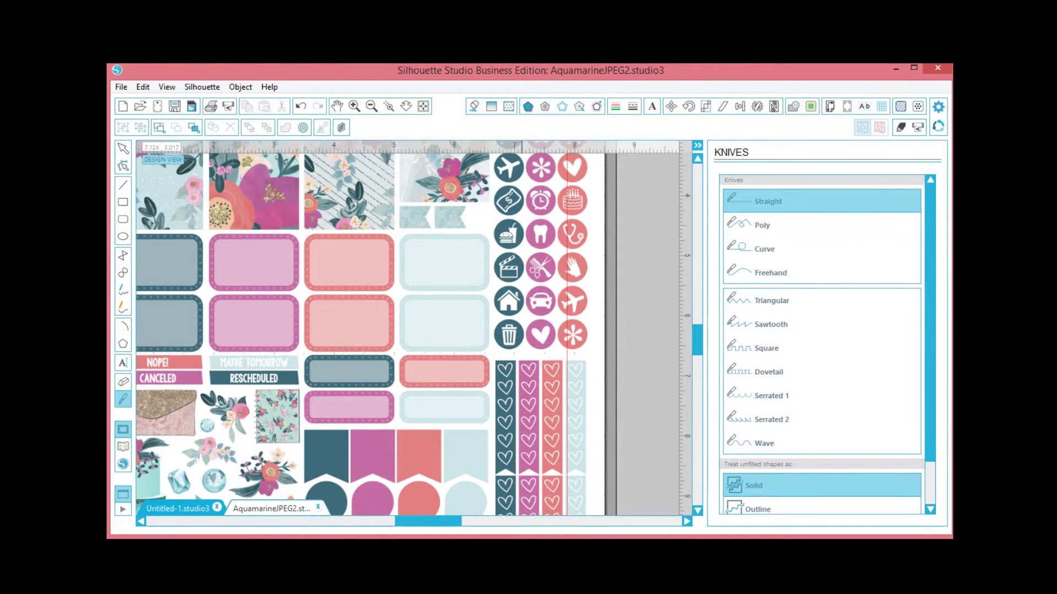
Step: Drag the top half up and the bottom half down to separate the pieces
left_click(122, 149)
left_click_drag(392, 279, 425, 232)
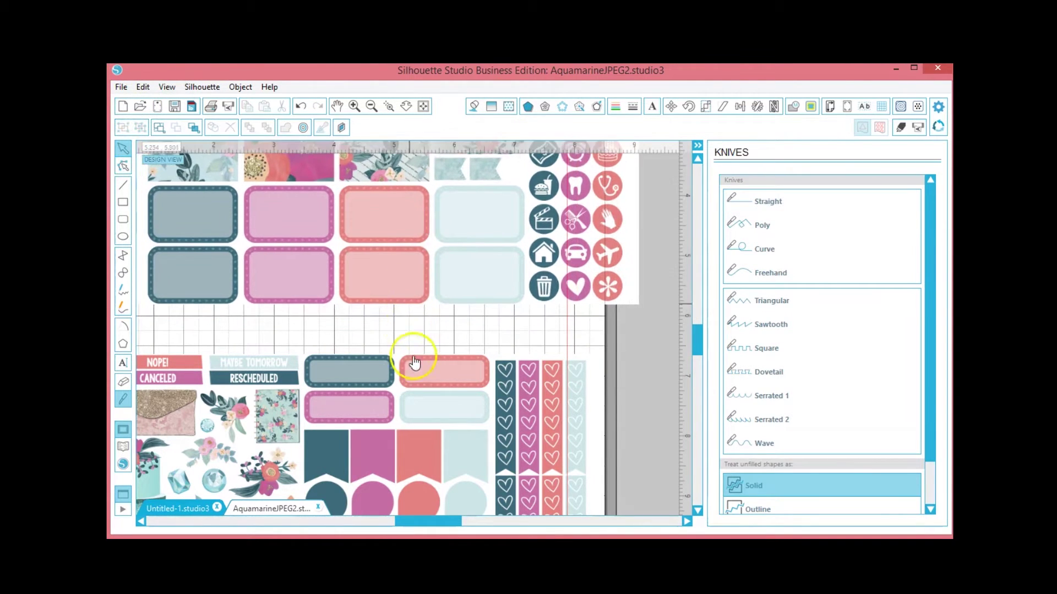
left_click_drag(441, 366, 484, 380)
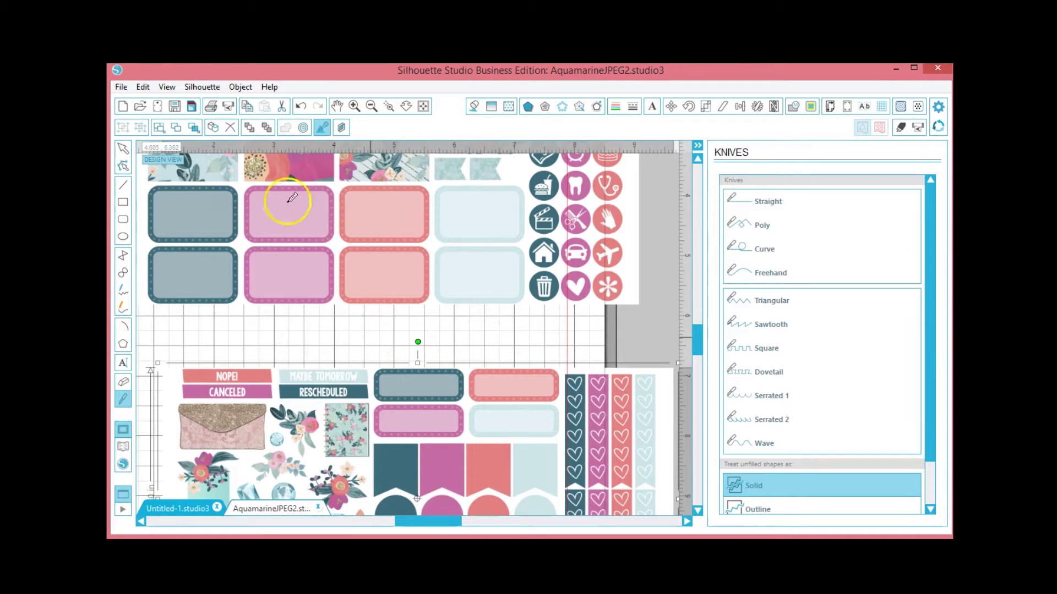
left_click(124, 87)
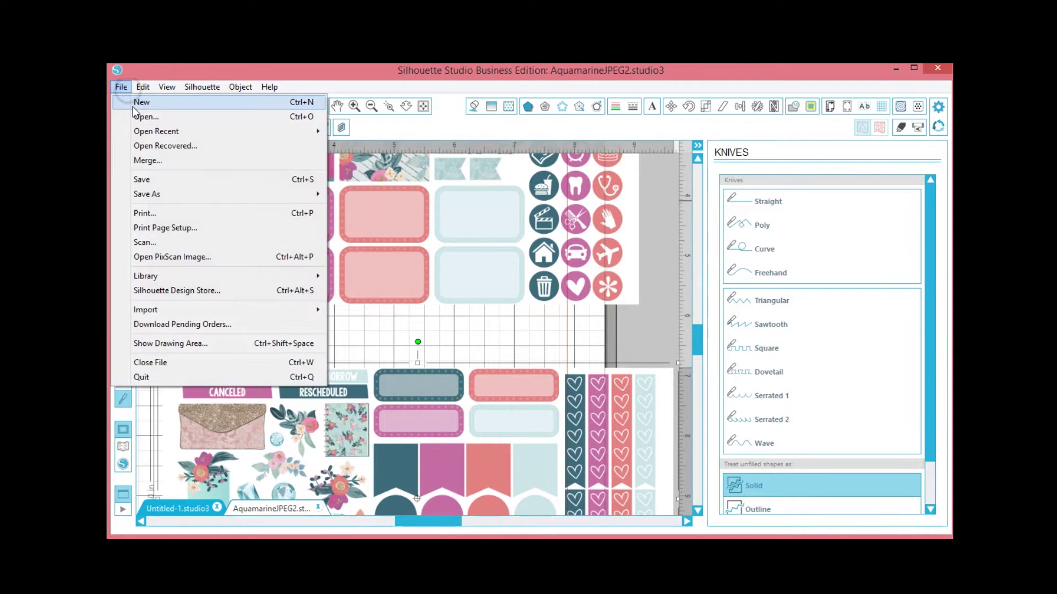
Step: Paste the lower sticker section into a new Untitled-2 document and rotate it 90° upright
left_click(133, 109)
key("ctrl+v")
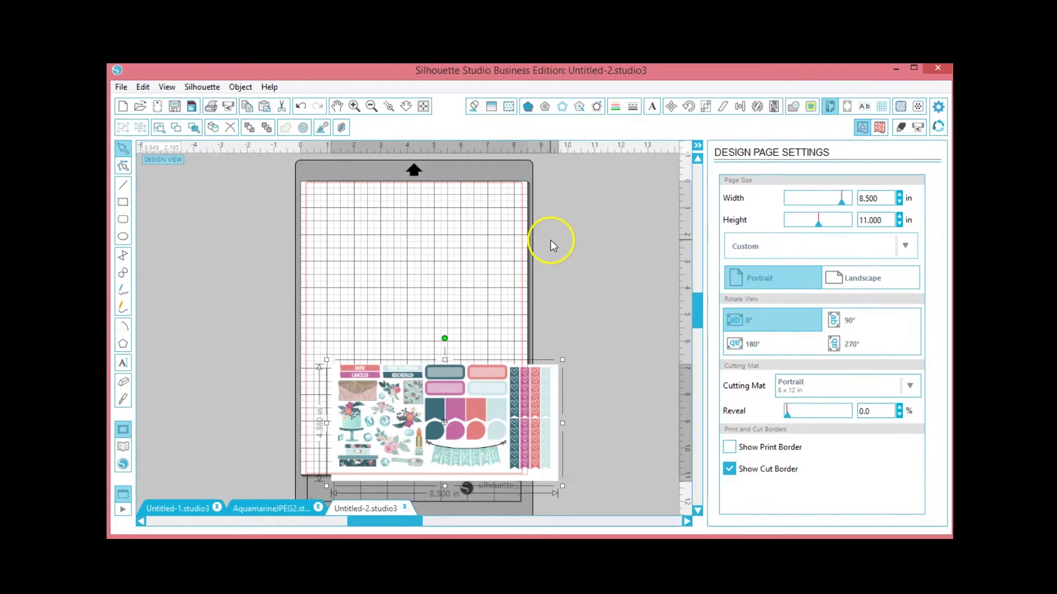
left_click_drag(449, 386, 426, 264)
left_click_drag(422, 217, 312, 324)
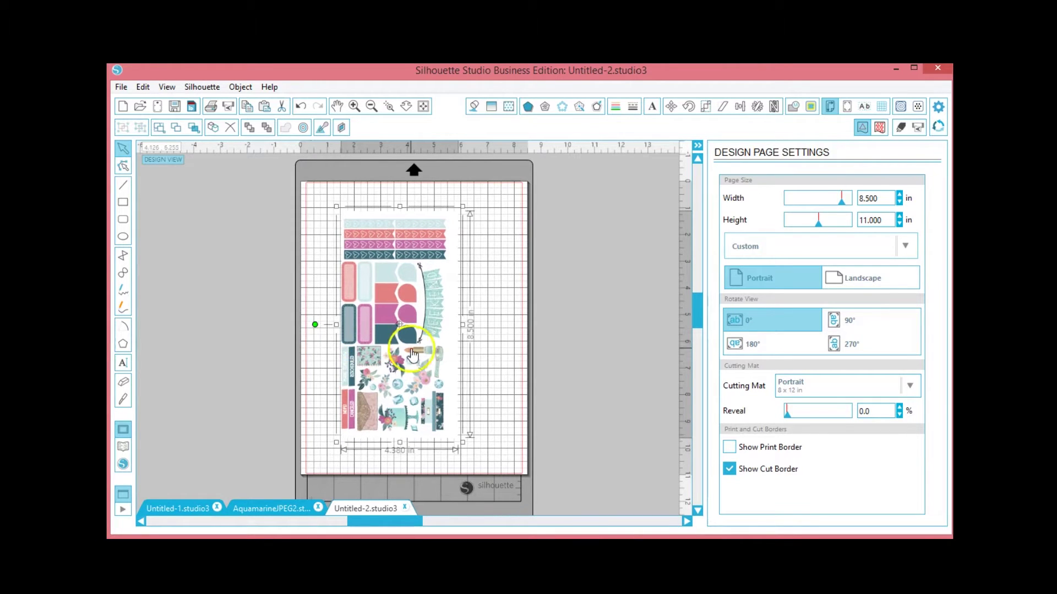
mouse_move(414, 351)
left_mouse_down()
mouse_move(404, 346)
mouse_move(413, 346)
left_mouse_up()
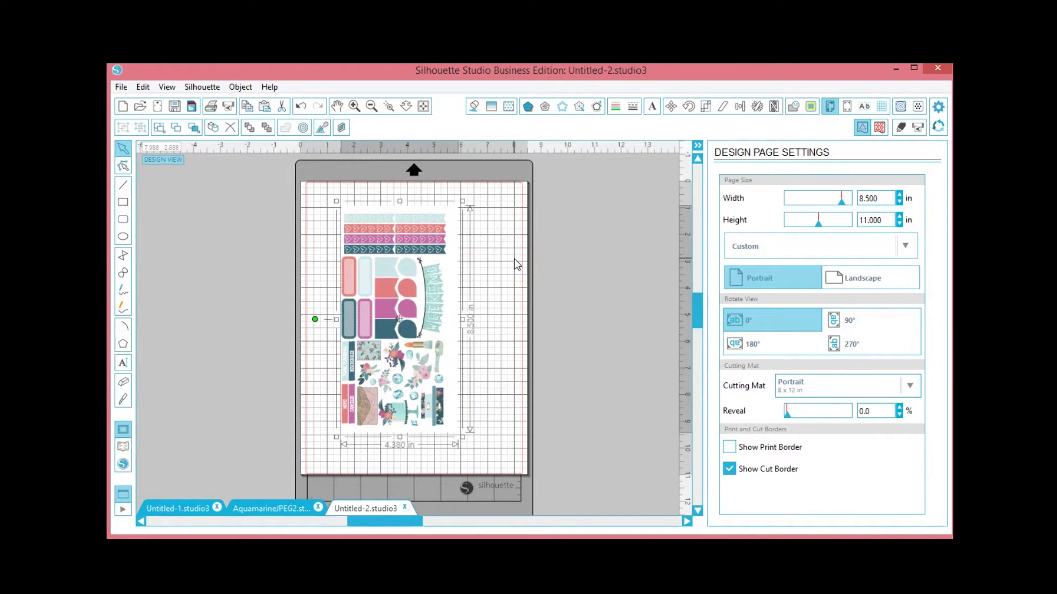
Step: Delete the lower sticker section from the AquamarineJPEG2 document
left_click(248, 507)
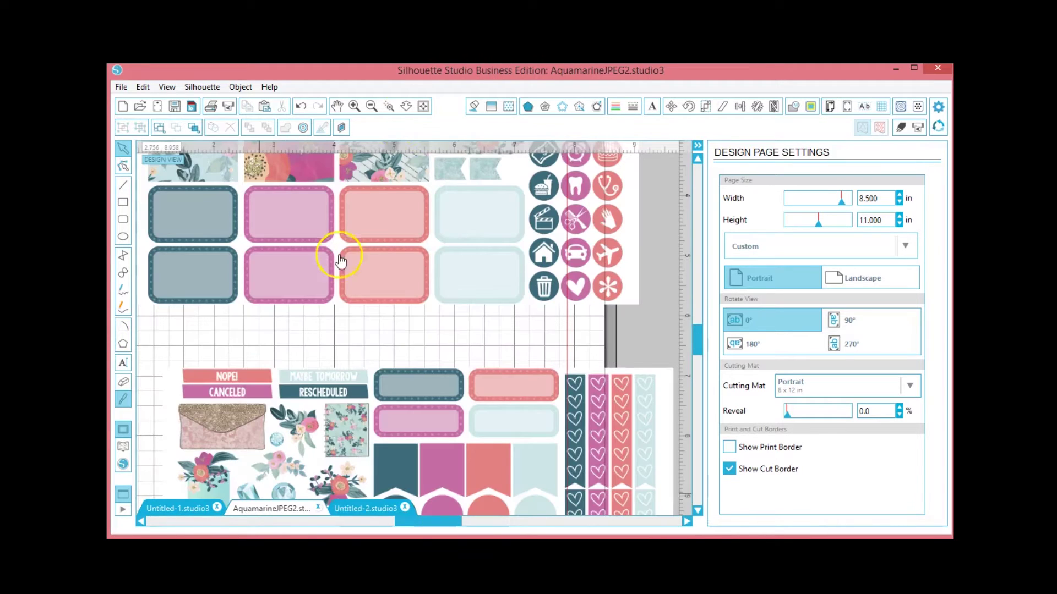
key("Delete")
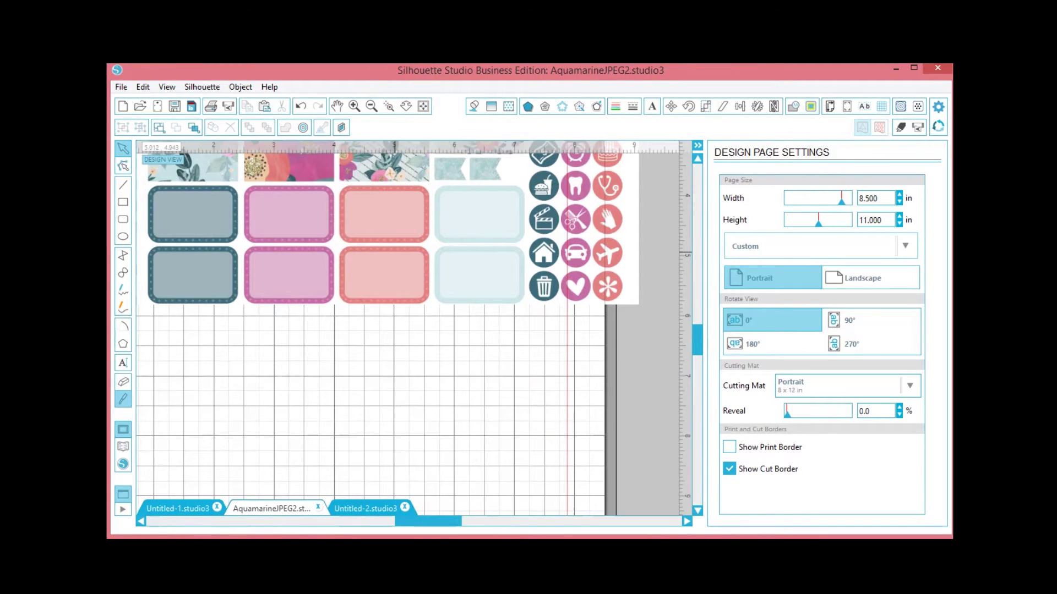
left_click(371, 106)
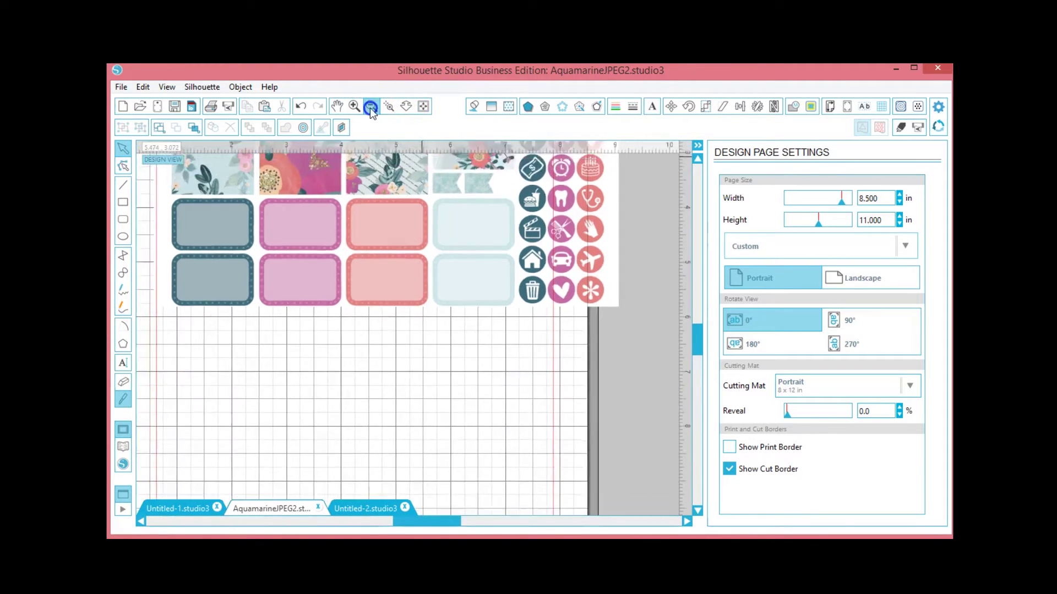
left_click(372, 106)
scroll(370, 263, "down", 5)
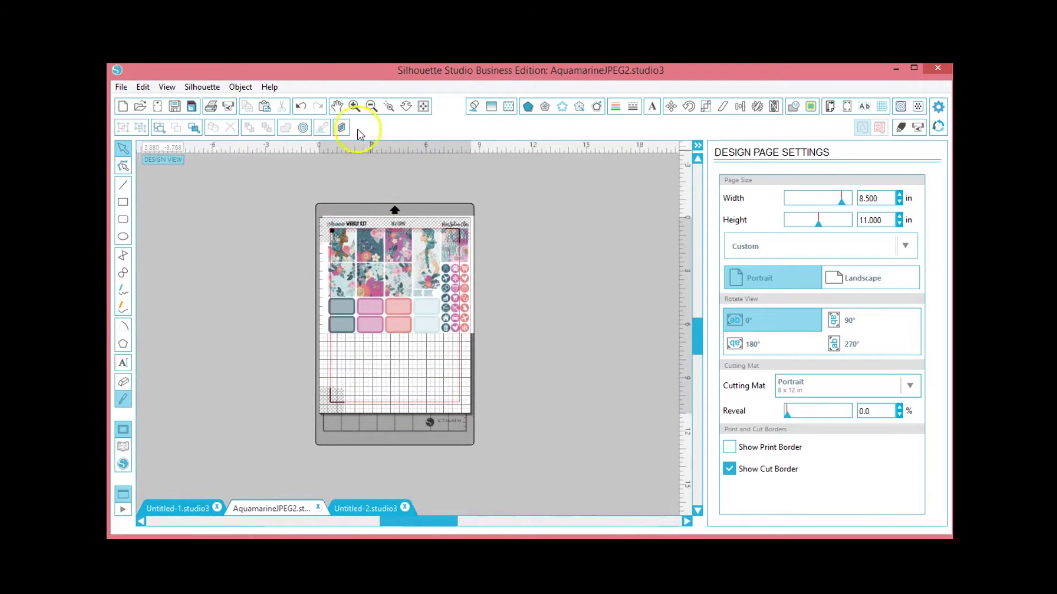
left_click(354, 106)
scroll(394, 318, "up", 3)
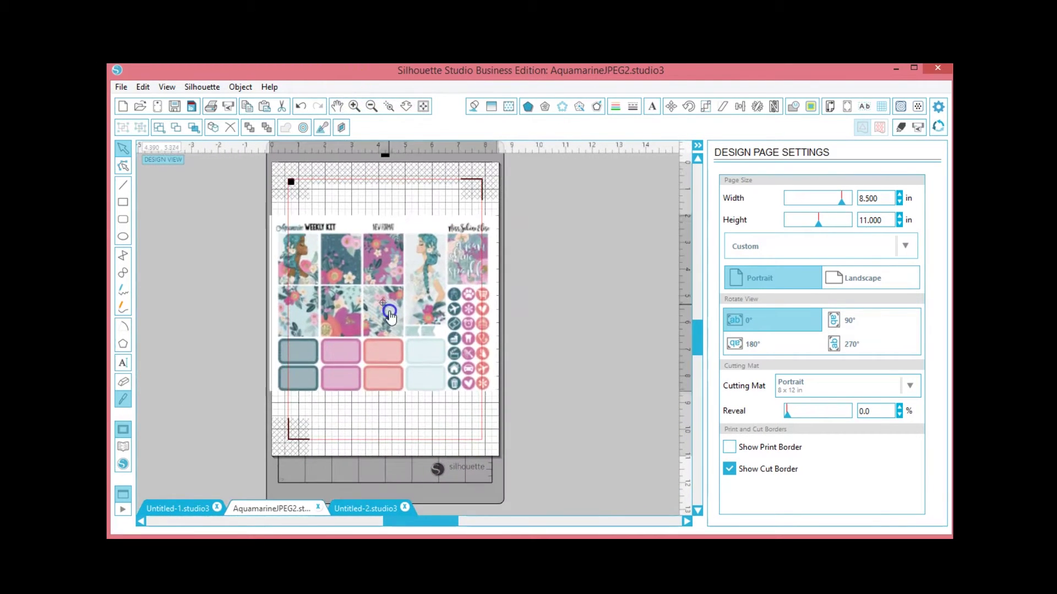
Step: Rotate the remaining top sticker sheet a quarter turn sideways and straighten it
left_click(394, 316)
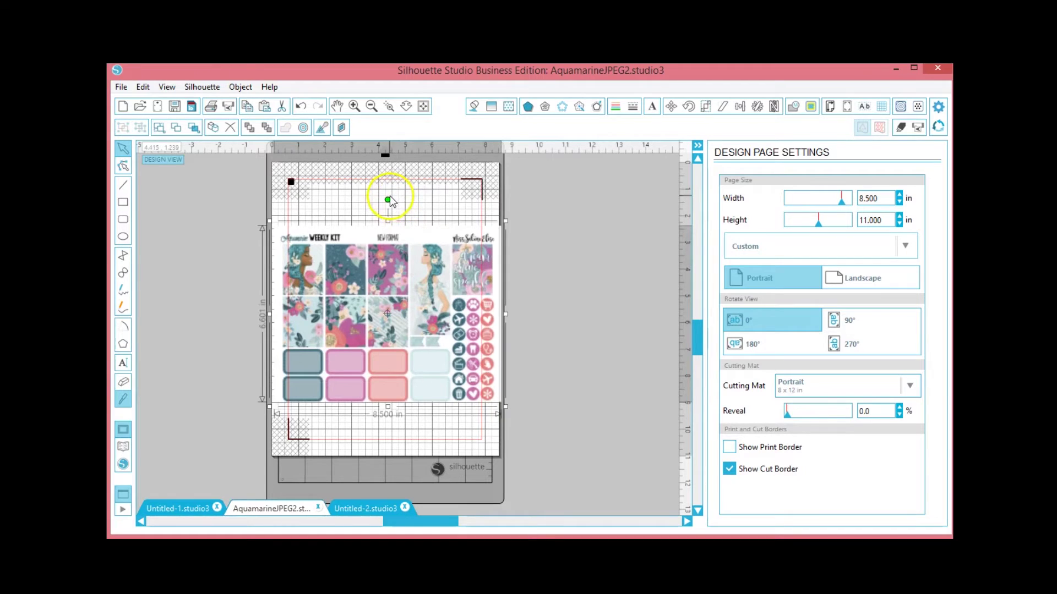
left_click_drag(390, 196, 332, 315)
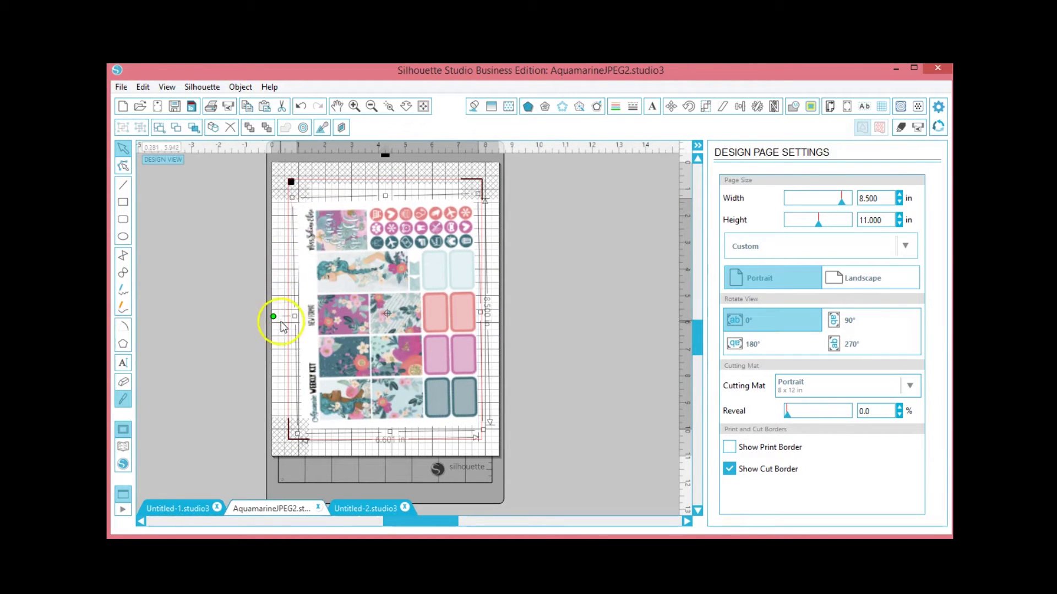
left_click_drag(273, 315, 270, 312)
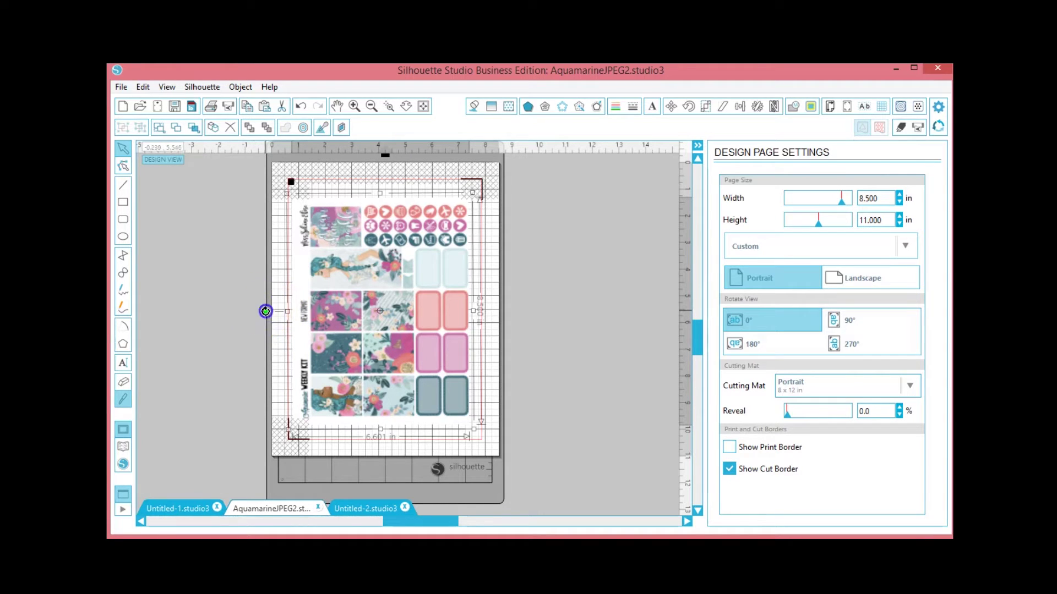
left_click_drag(265, 309, 268, 311)
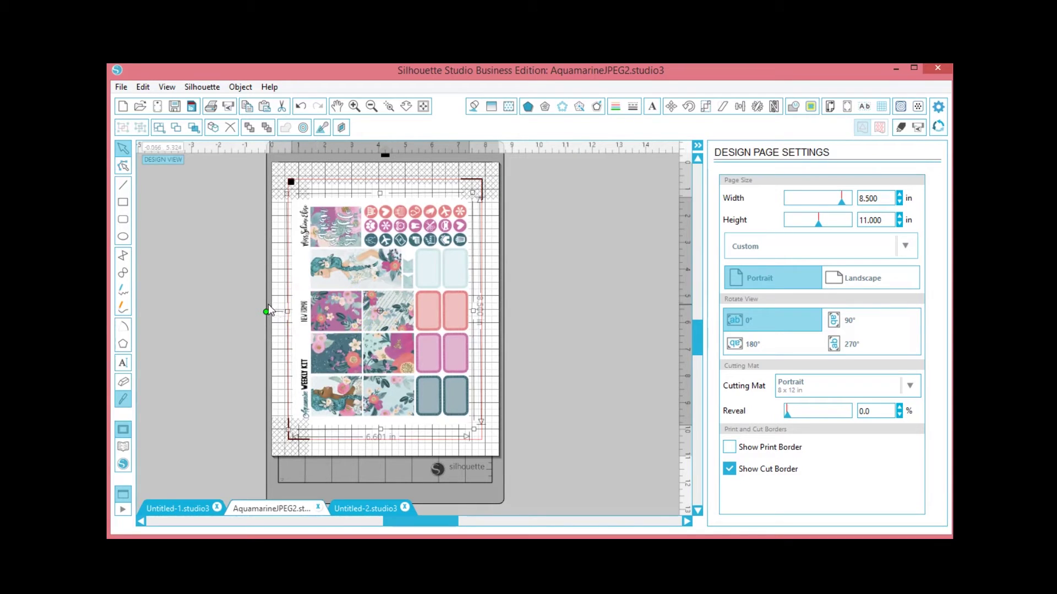
left_click(267, 311)
left_click_drag(267, 311, 268, 310)
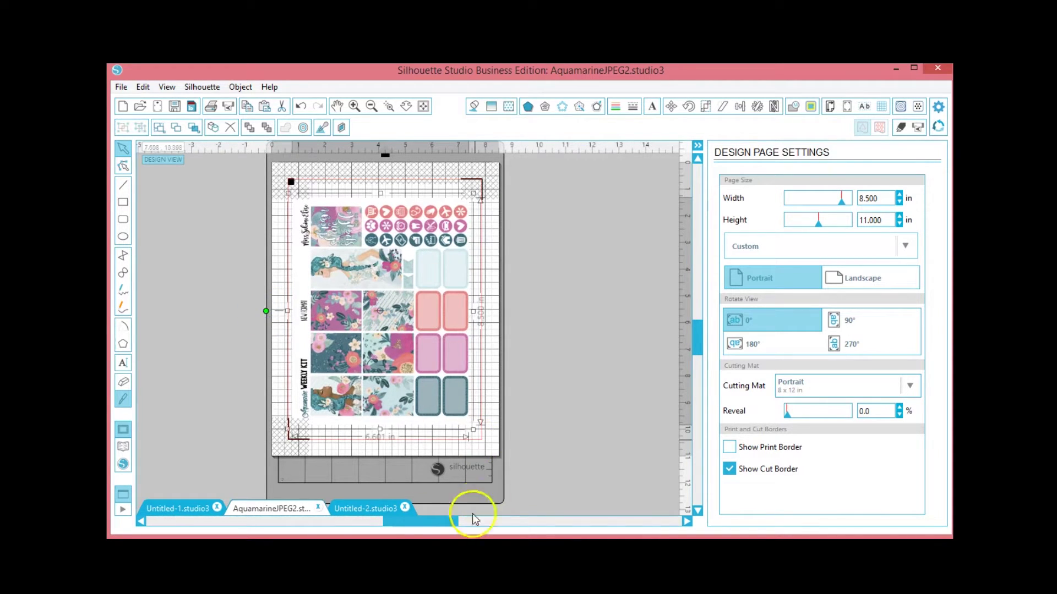
left_click(366, 506)
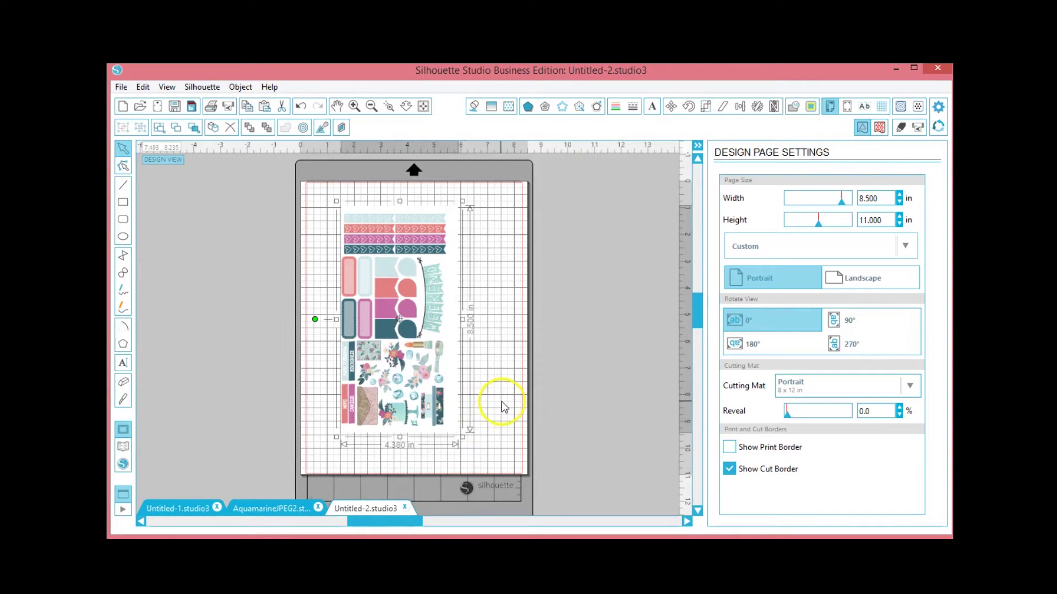
left_click(260, 505)
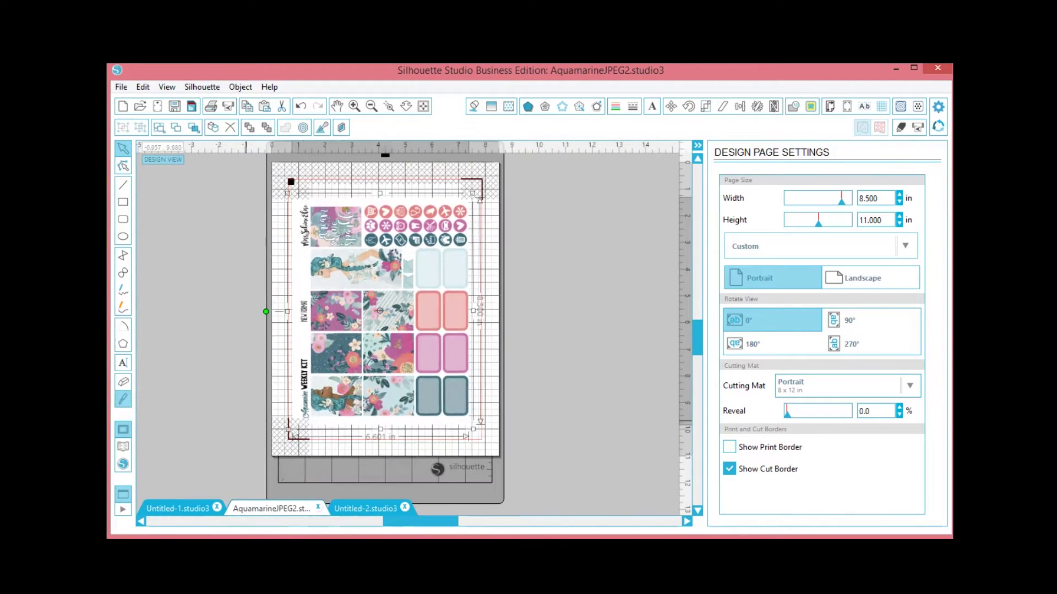
Step: Draw a rectangle around the mermaid sticker and select it
left_click(355, 107)
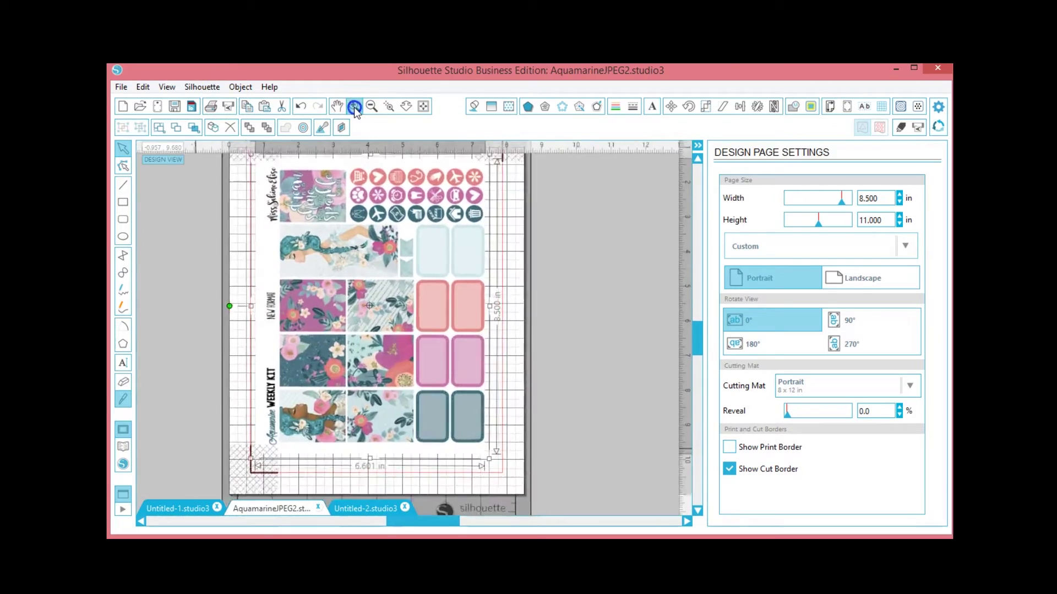
left_click_drag(354, 107, 348, 99)
left_click(372, 107)
left_click(371, 106)
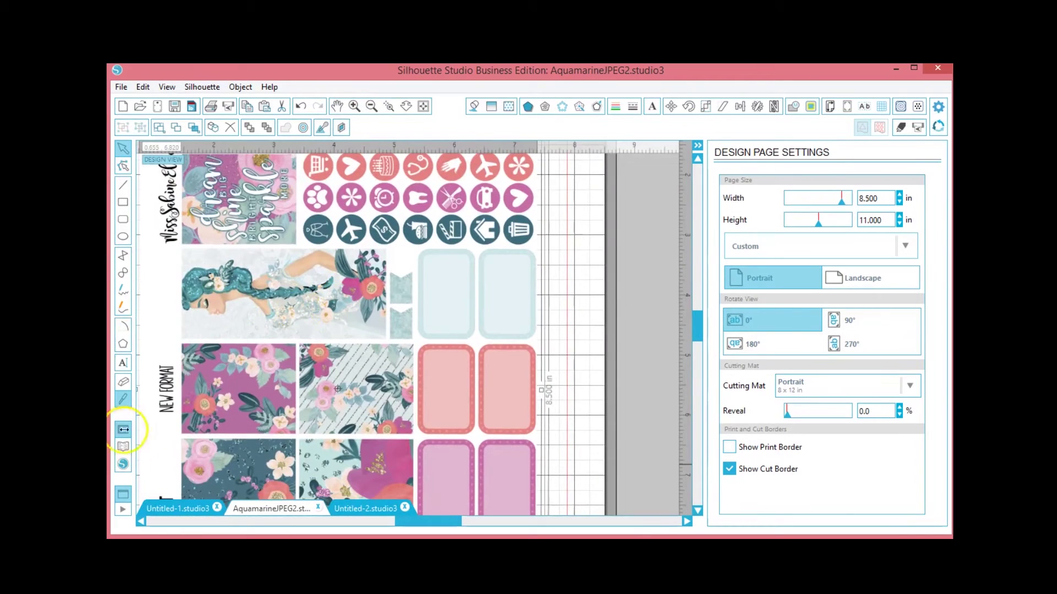
left_click(123, 202)
left_click_drag(206, 235, 346, 316)
left_click(122, 148)
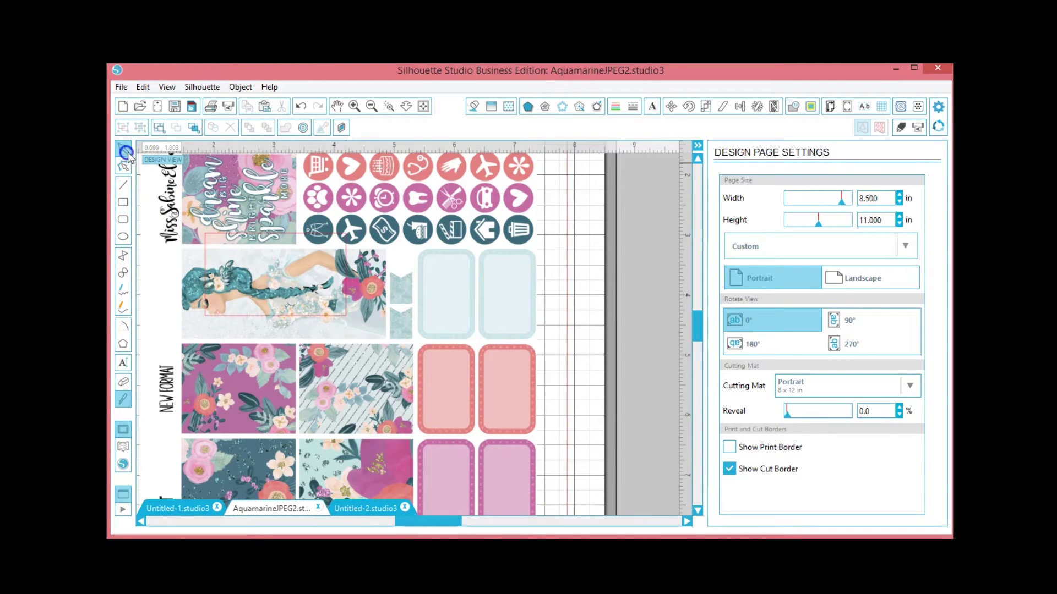
left_click(244, 235)
Step: Resize the rectangle to 1.9 in wide by 1.5 in tall with Lock Aspect off
left_click(939, 110)
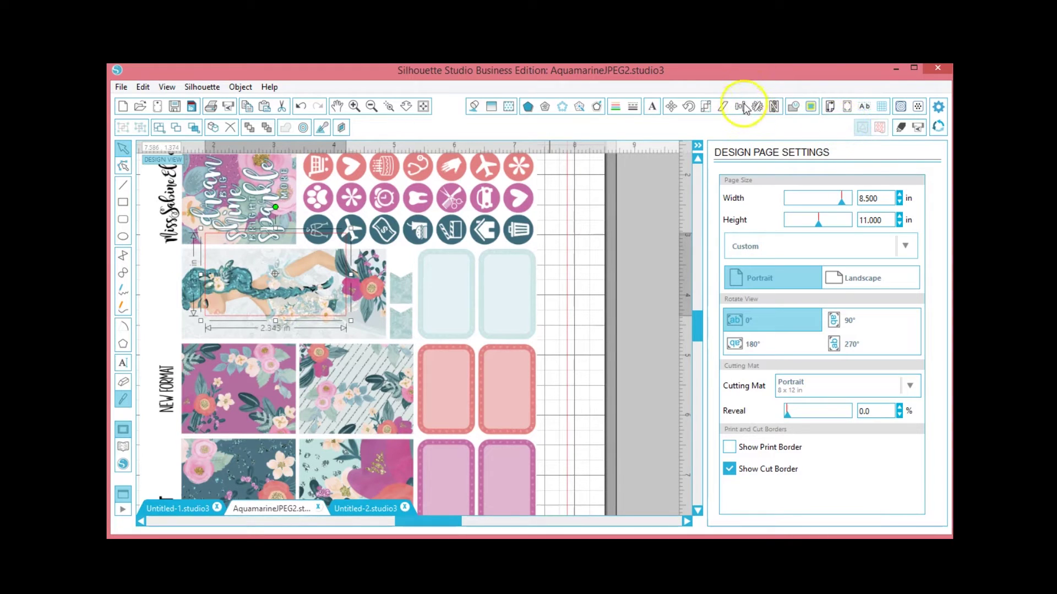
left_click(705, 106)
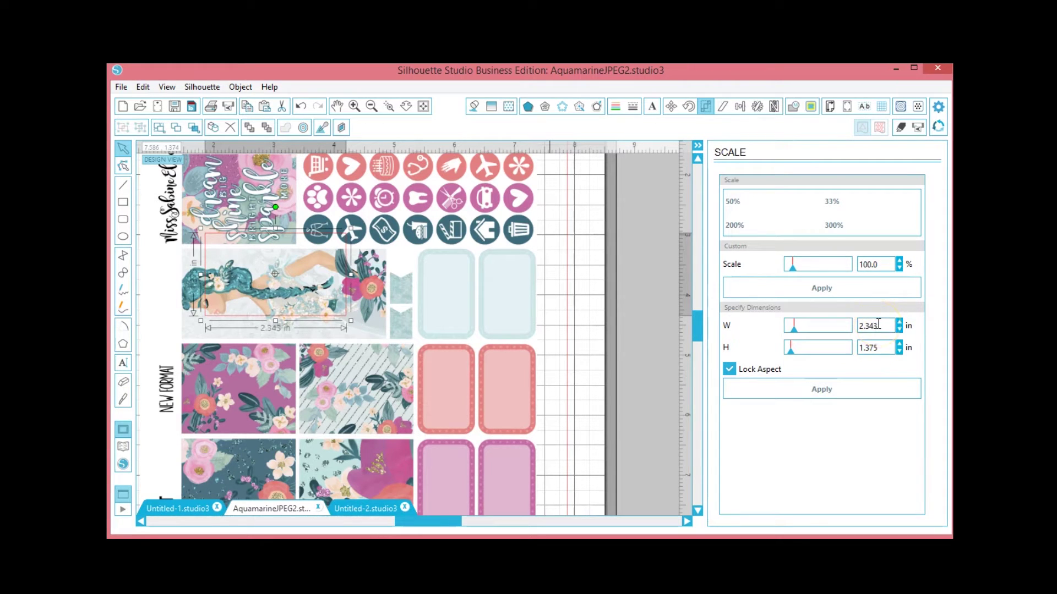
type("1.9")
key("Tab")
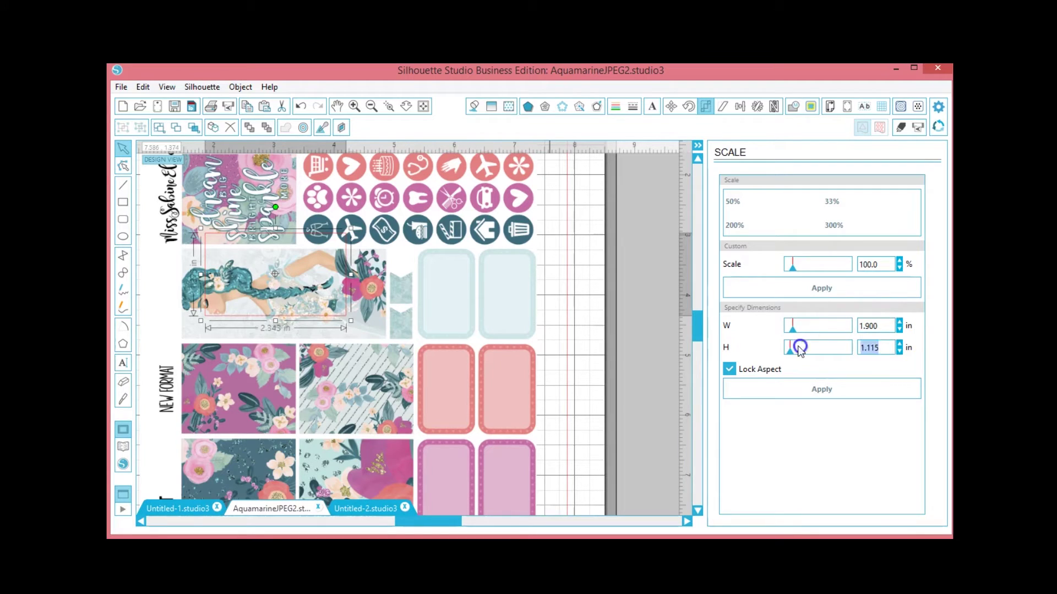
left_click(730, 369)
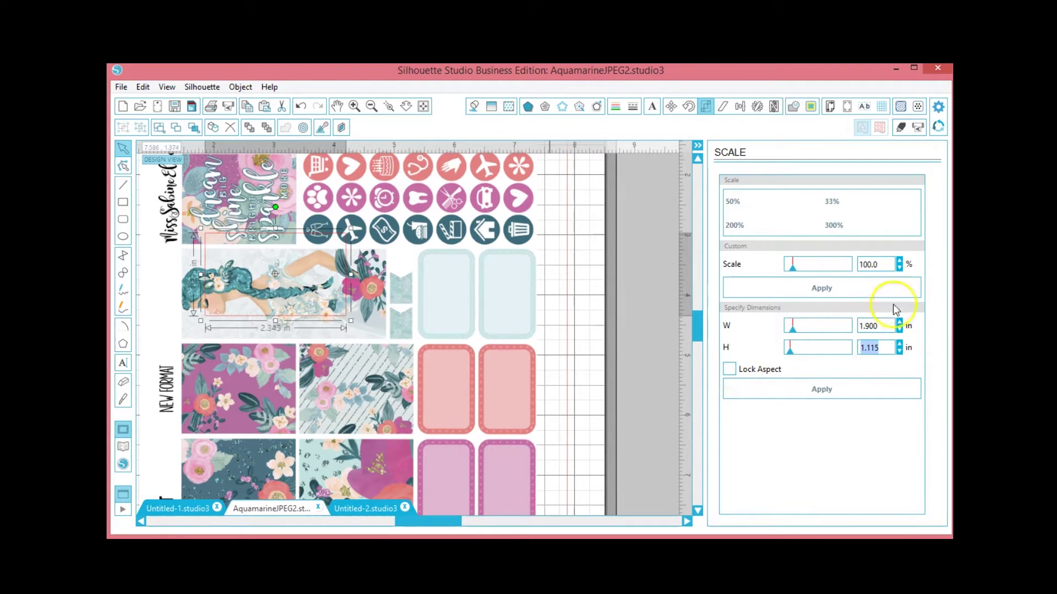
left_click(880, 348)
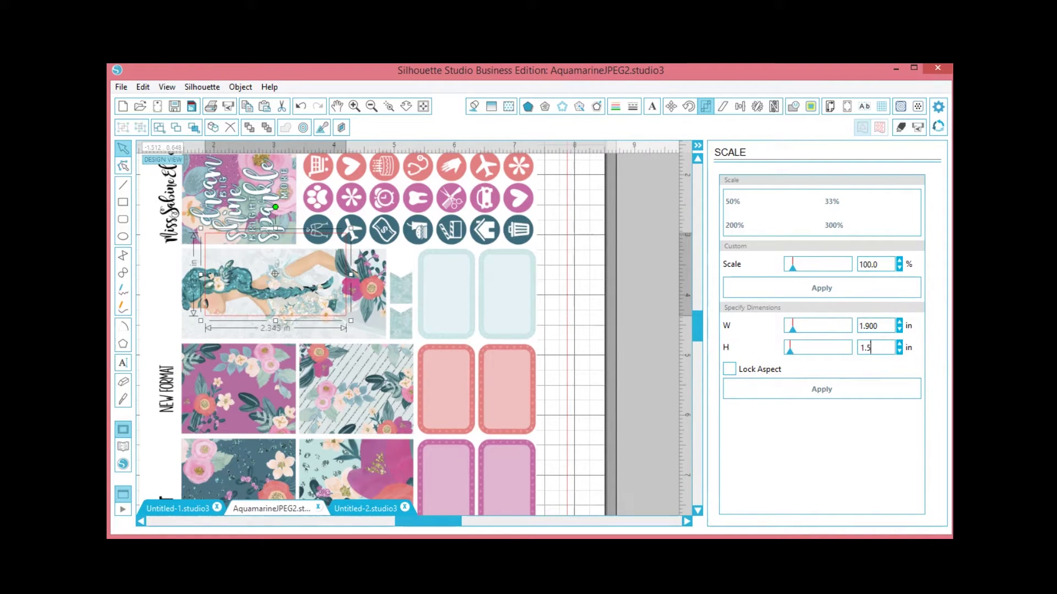
type("1.5")
key("Return")
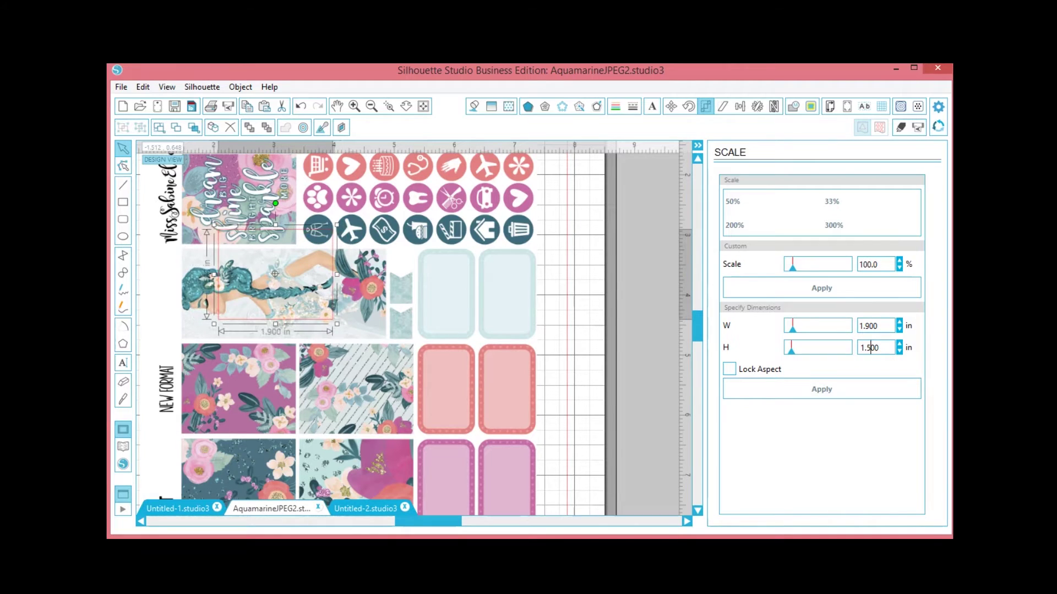
left_click(735, 388)
Step: Preview the cut lines, then select the purple floral tile below the banner
left_click(899, 129)
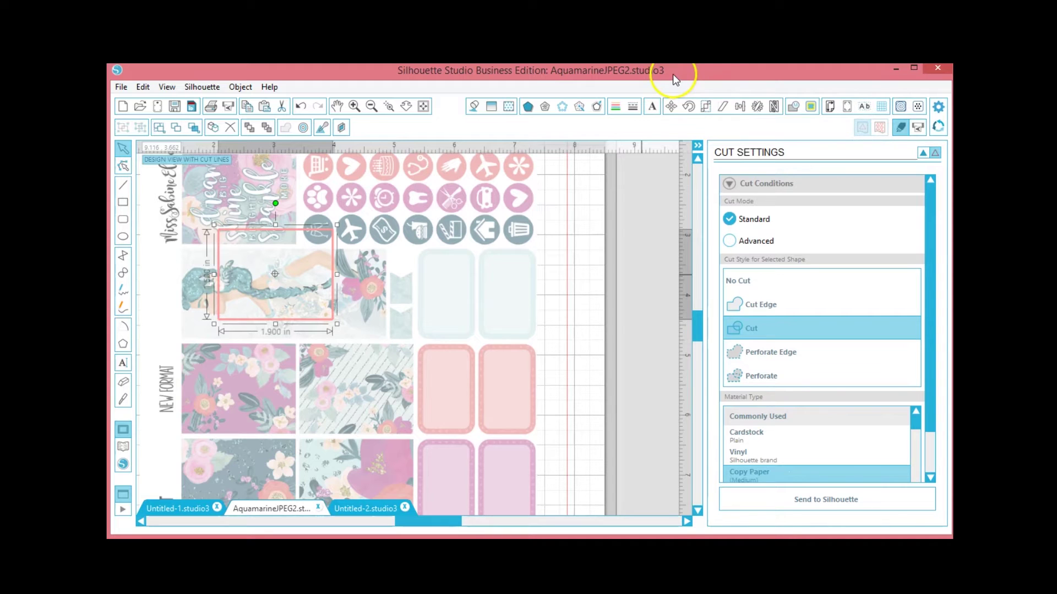
left_click(706, 107)
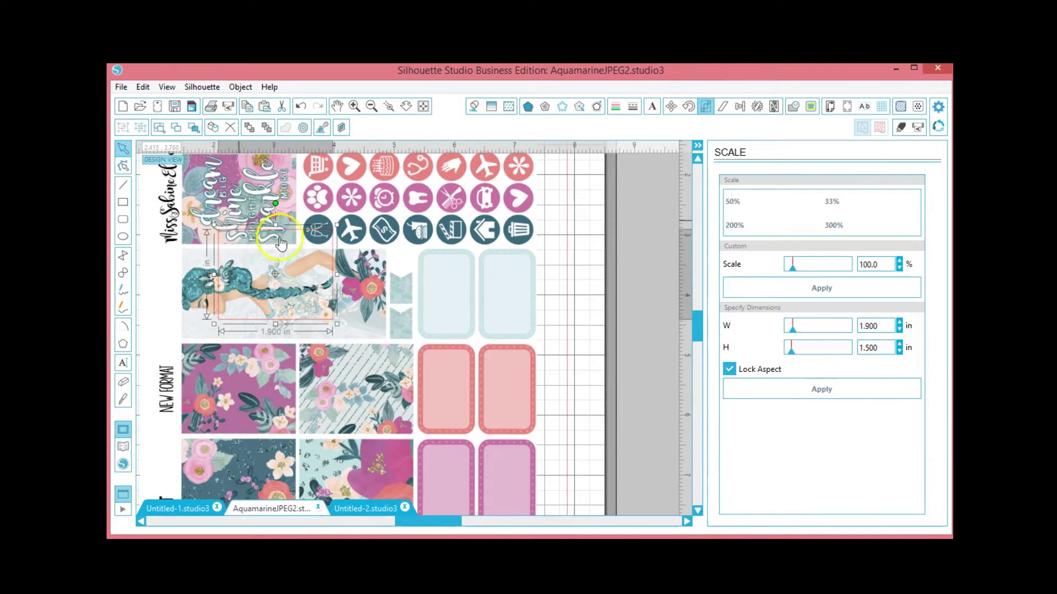
left_click(254, 348)
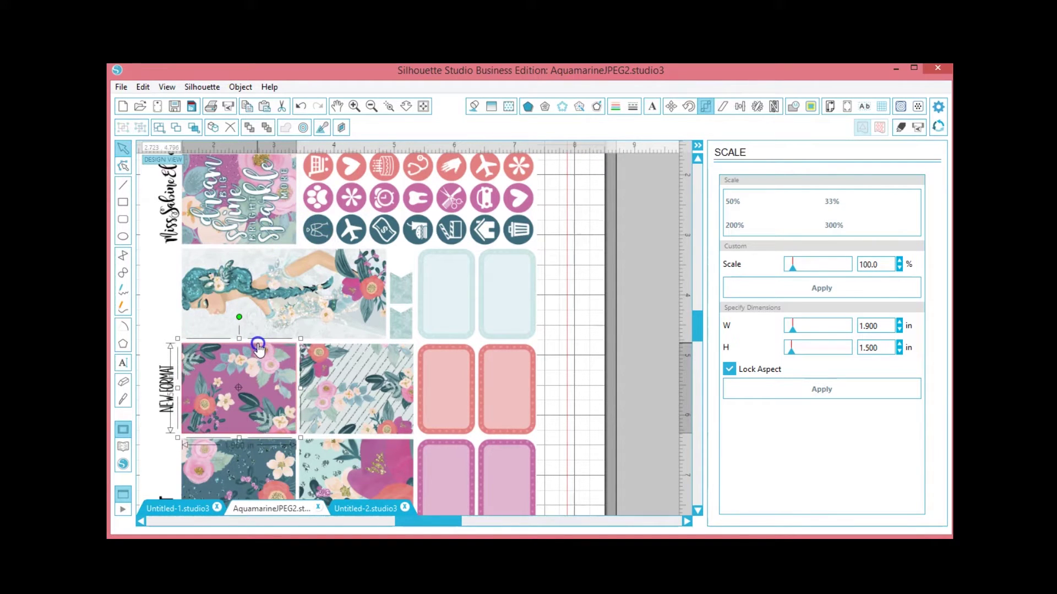
left_click_drag(259, 349, 258, 349)
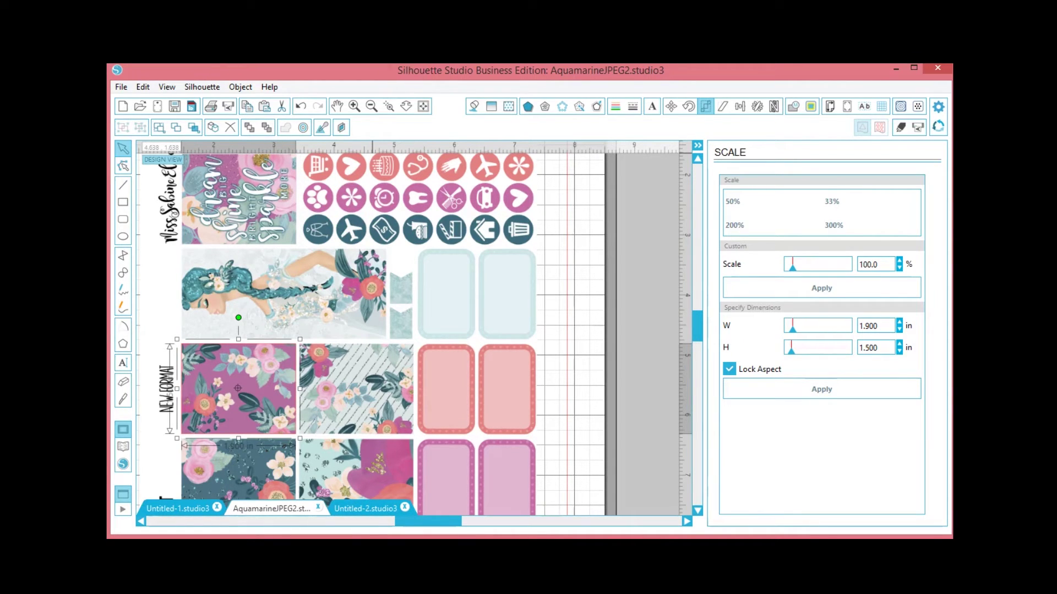
Step: Move the red cut rectangle onto the striped floral tile and enter point editing
left_click_drag(291, 349, 403, 349)
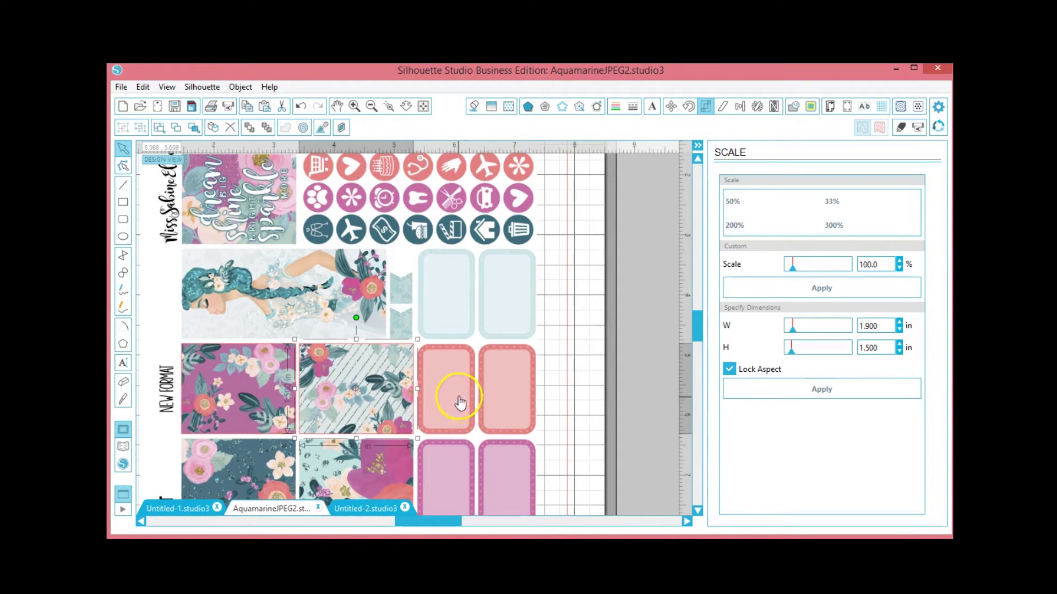
left_click_drag(447, 388, 400, 366)
left_click(395, 377)
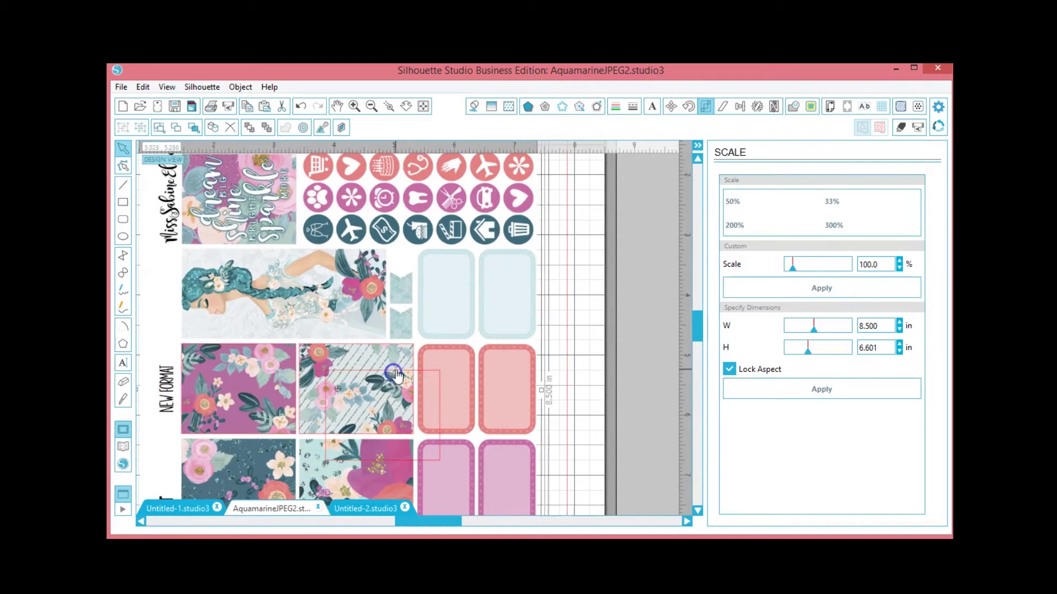
double_click(396, 374)
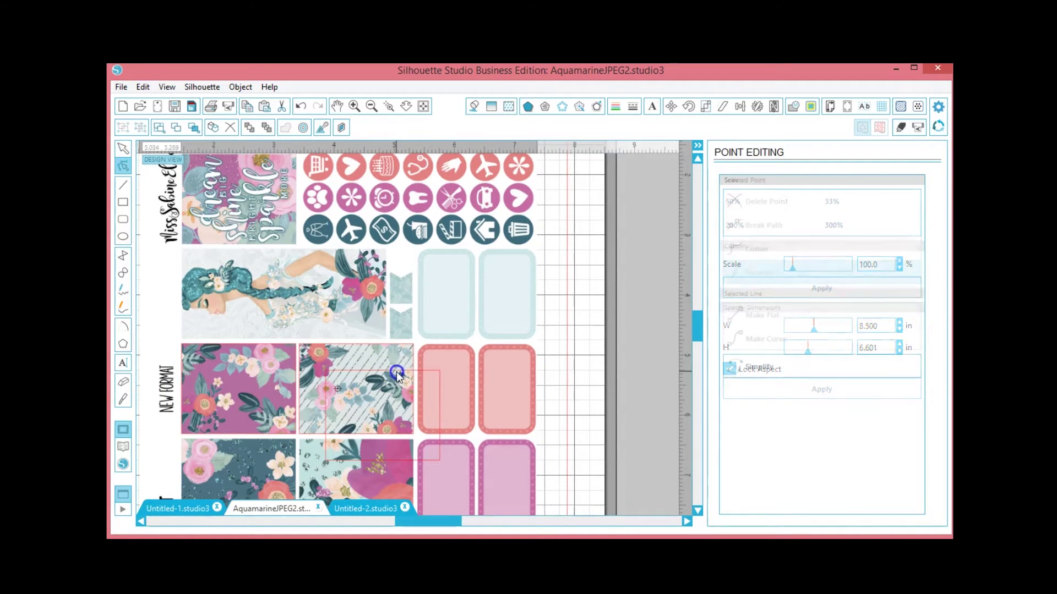
Step: Move the cut rectangle onto the mermaid banner and widen it to 3.363 in
left_click_drag(397, 372, 254, 252)
left_click_drag(311, 293, 389, 307)
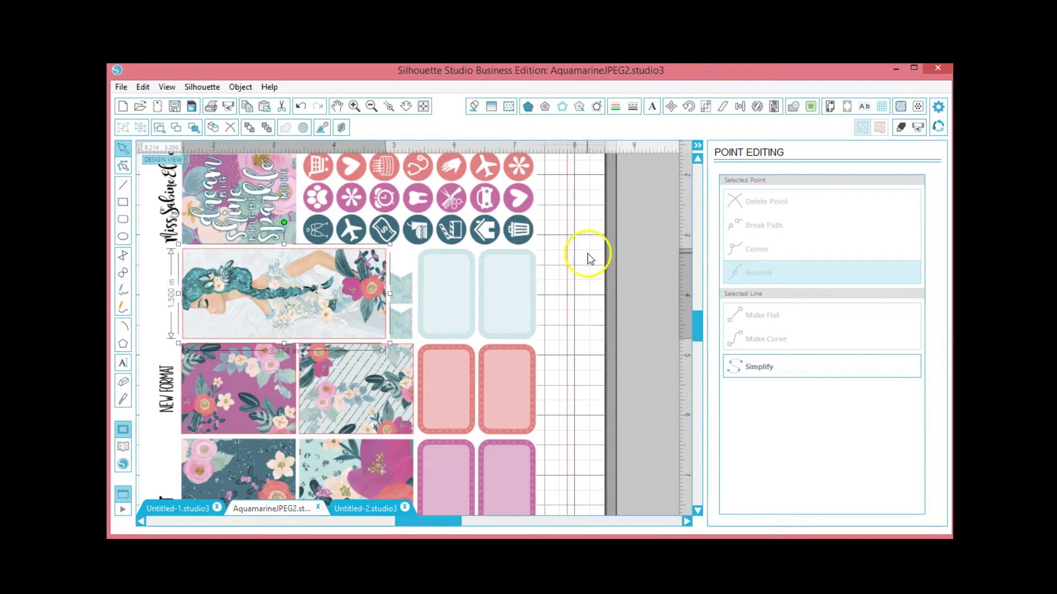
left_click(597, 275)
Step: Position cut rectangles over the purple floral tile and the bottom-middle tile
scroll(598, 272, "down", 2)
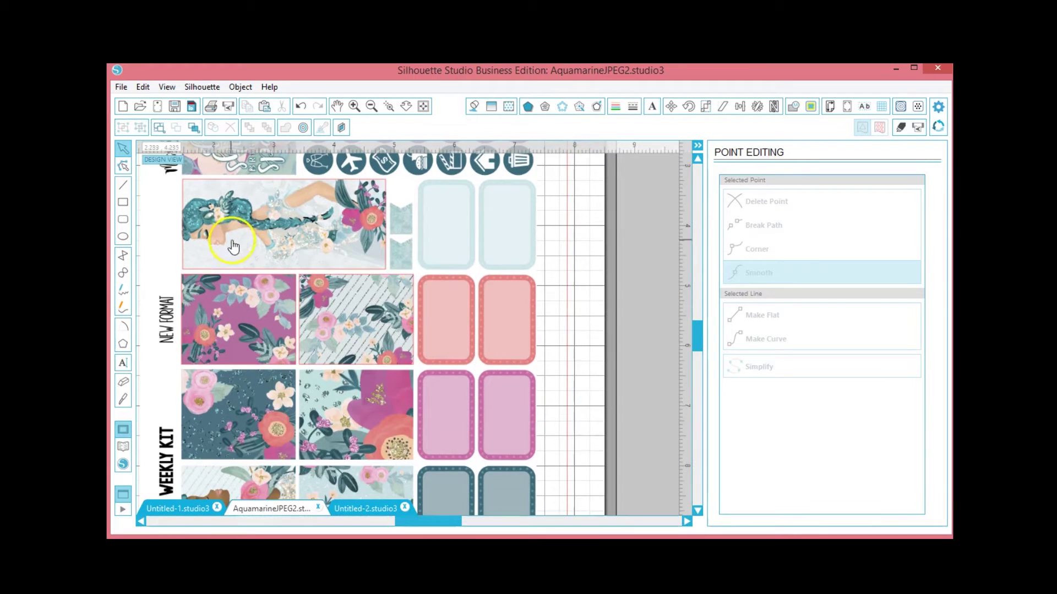
left_click(248, 277)
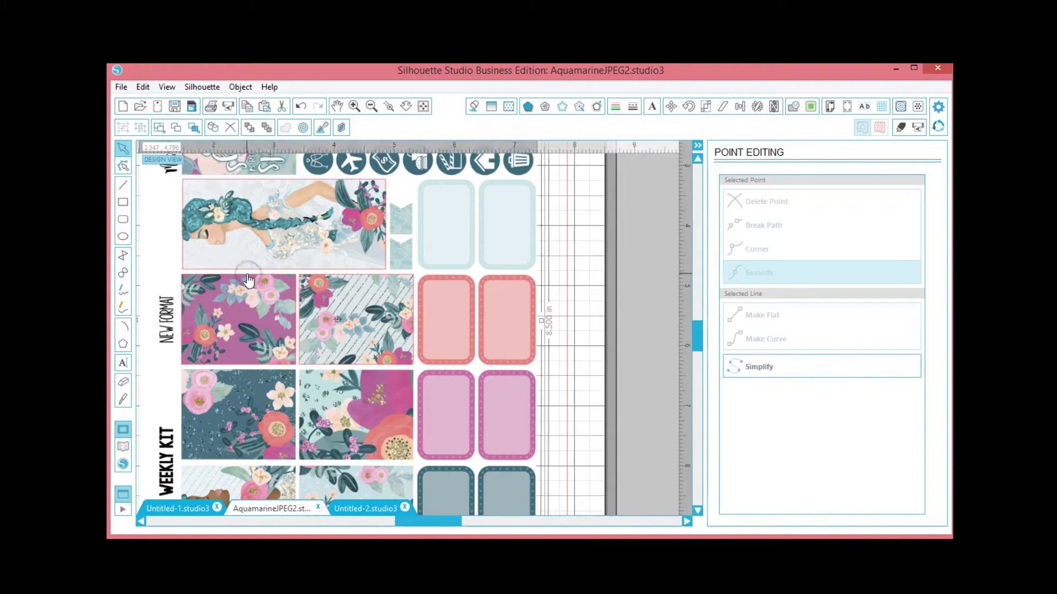
left_click(249, 278)
left_click(254, 299)
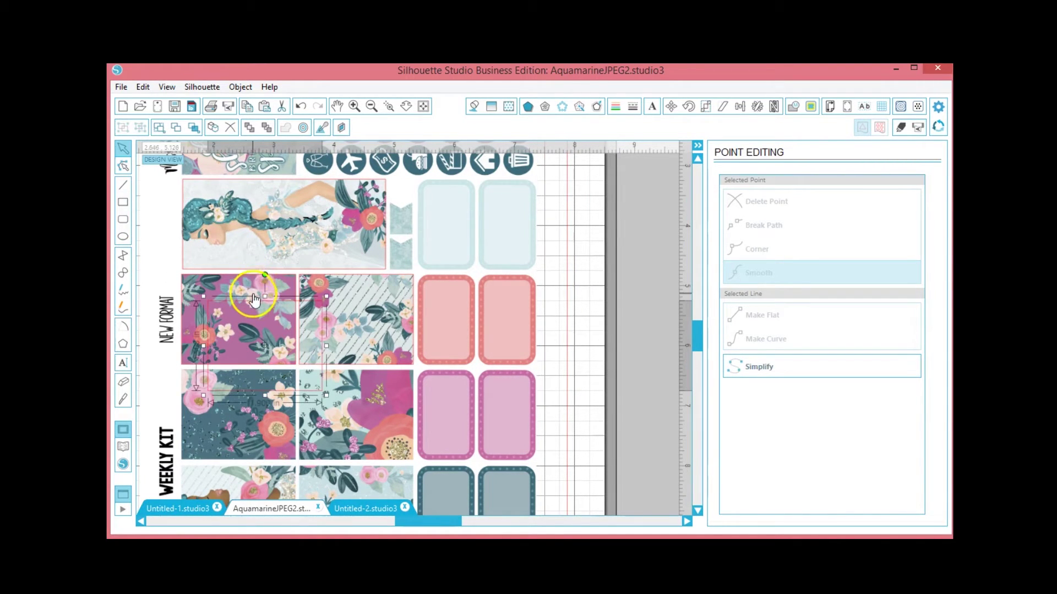
left_click_drag(254, 299, 242, 471)
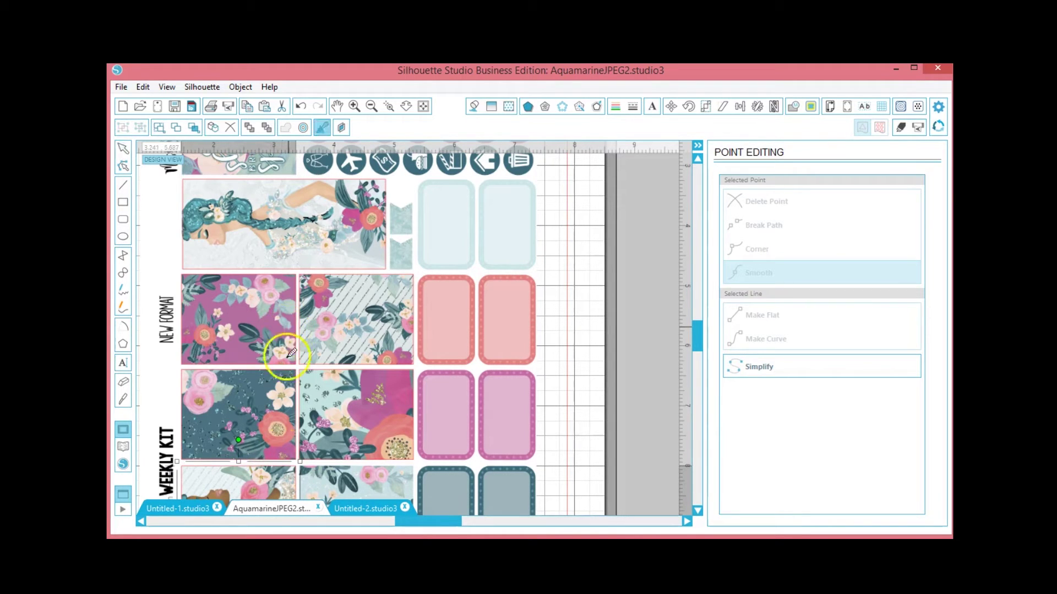
left_click_drag(243, 472, 391, 403)
scroll(330, 433, "down", 2)
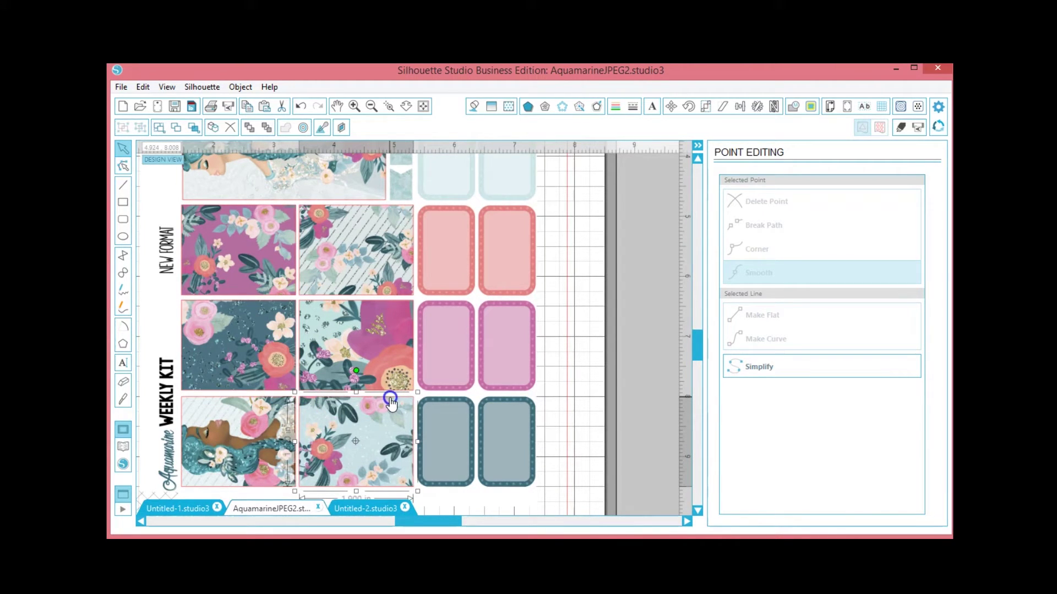
left_click(587, 389)
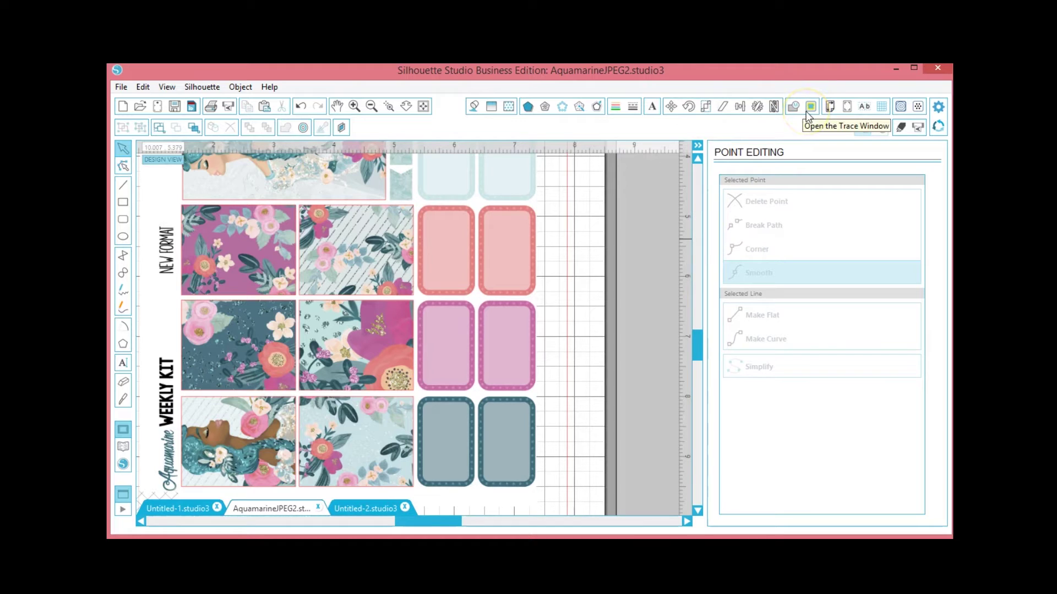
Step: Draw a rounded rectangle over the top-left pink box and stretch it to fit
scroll(620, 314, "down", 1)
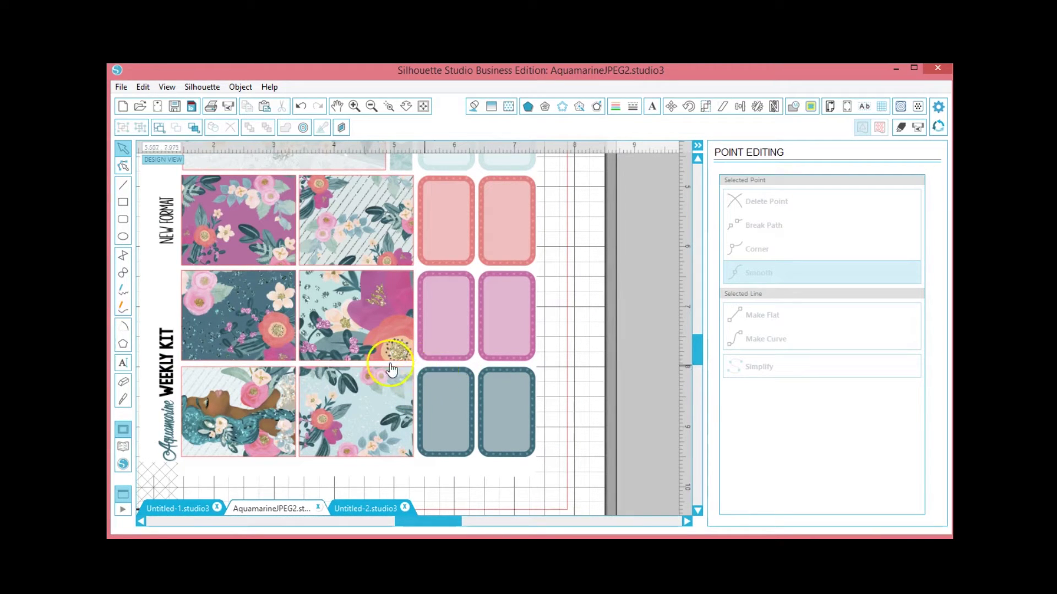
left_click(124, 221)
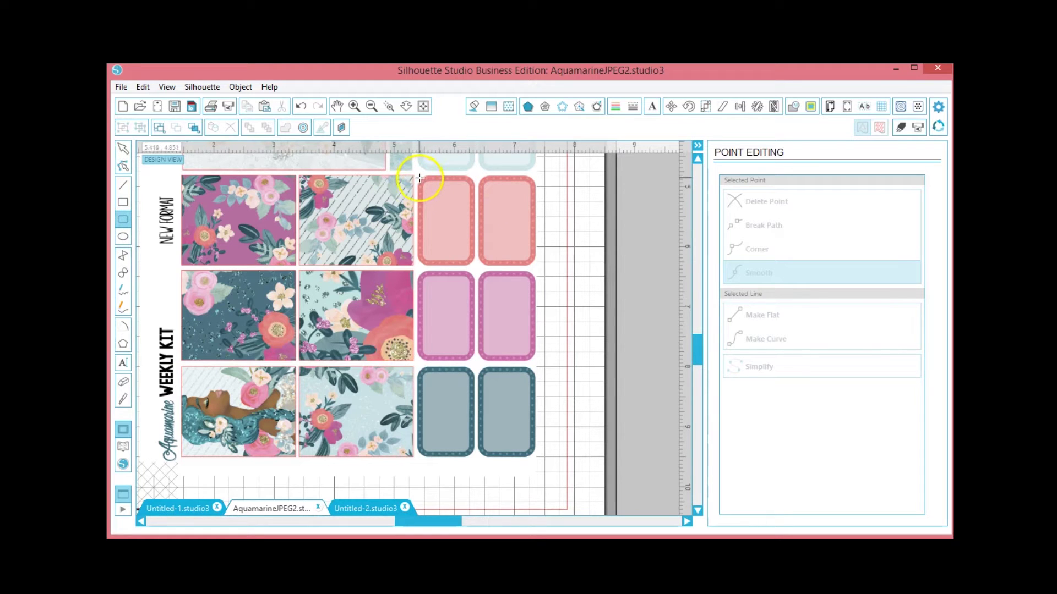
left_click_drag(420, 178, 475, 264)
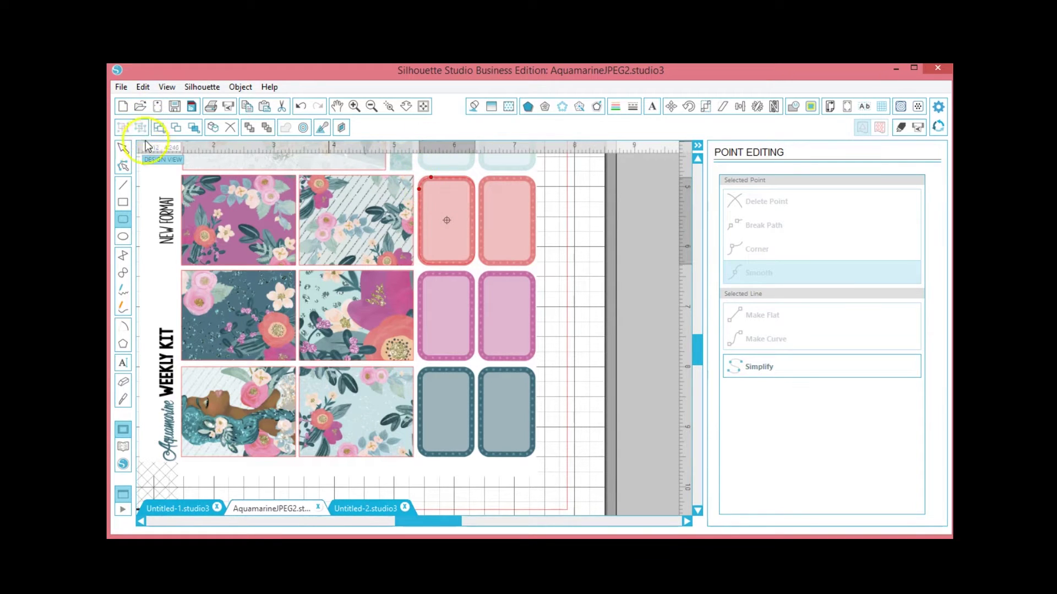
left_click(123, 149)
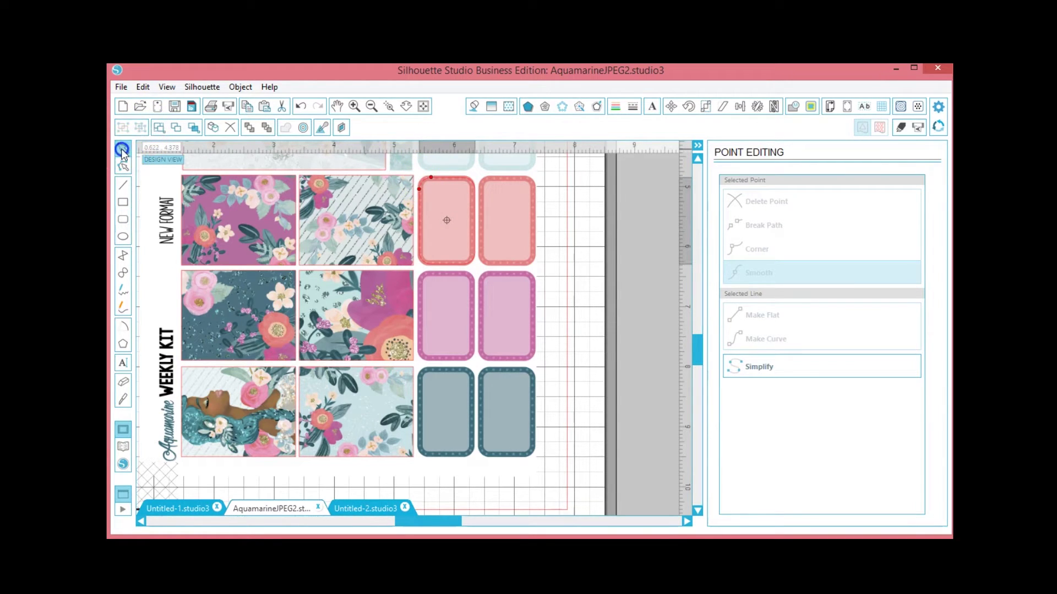
left_click(450, 184)
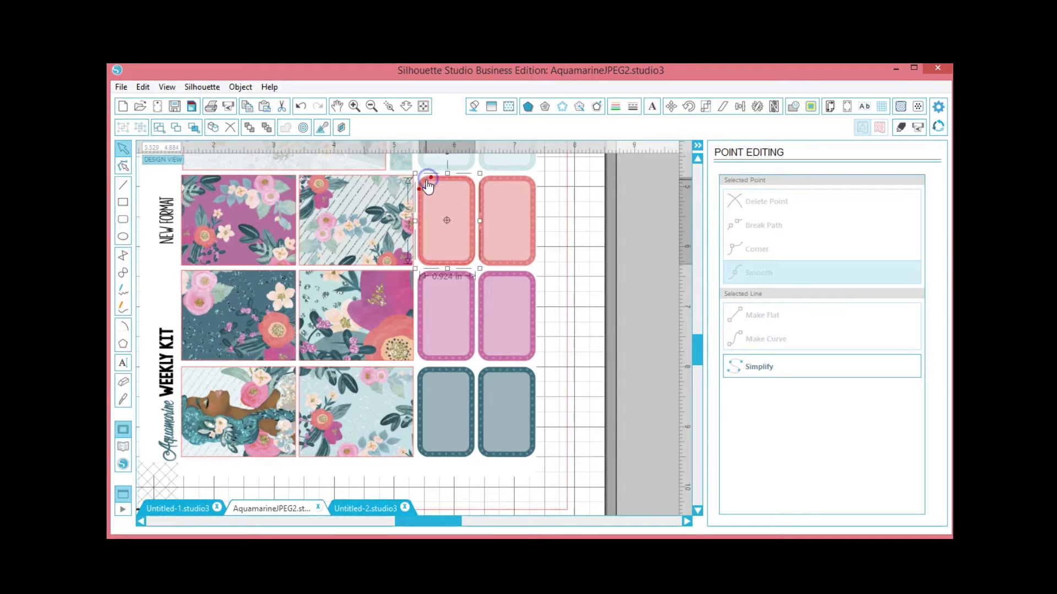
left_click_drag(416, 173, 412, 173)
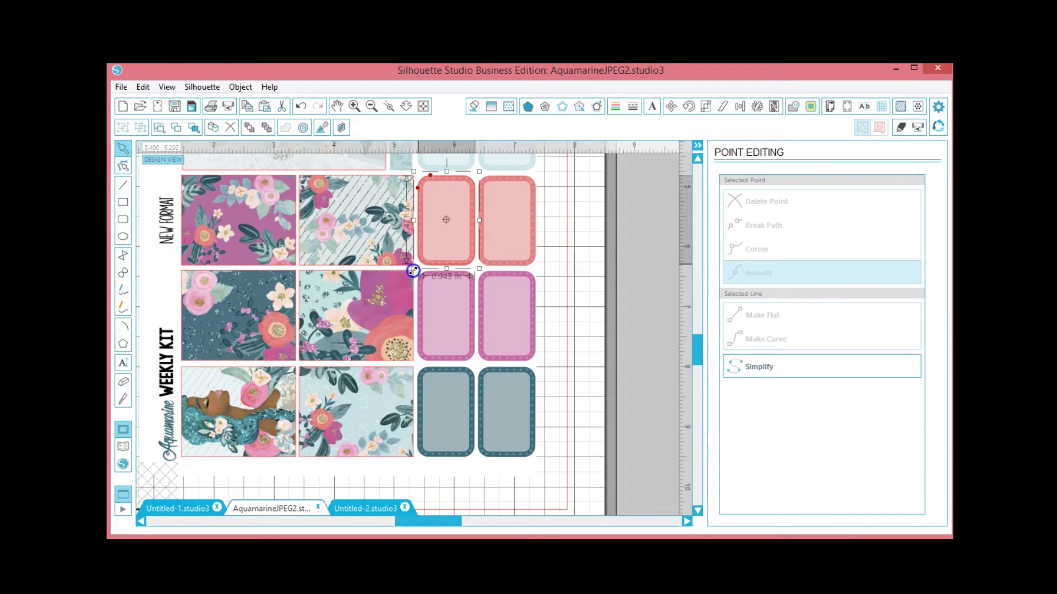
left_click_drag(413, 269, 410, 271)
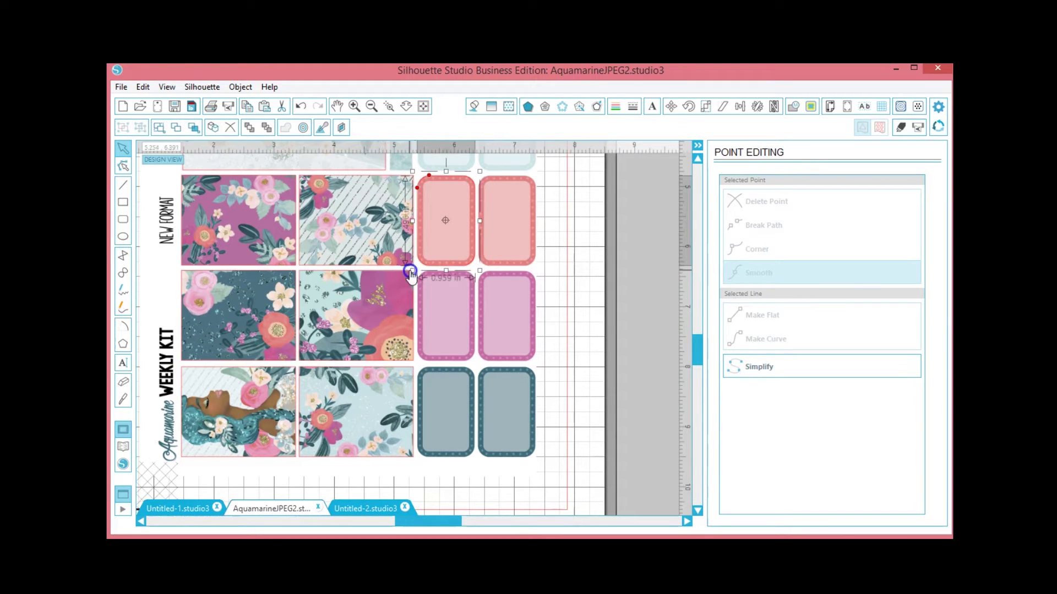
left_click_drag(476, 271, 481, 270)
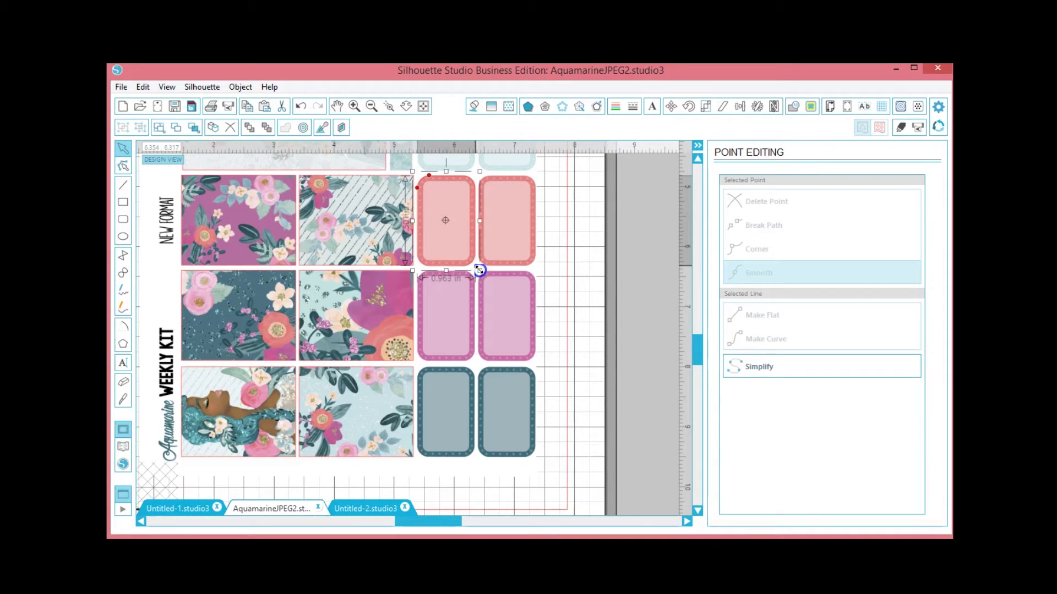
Step: Preview the cut lines on the sheet, then bring up the Trace panel
left_click(899, 129)
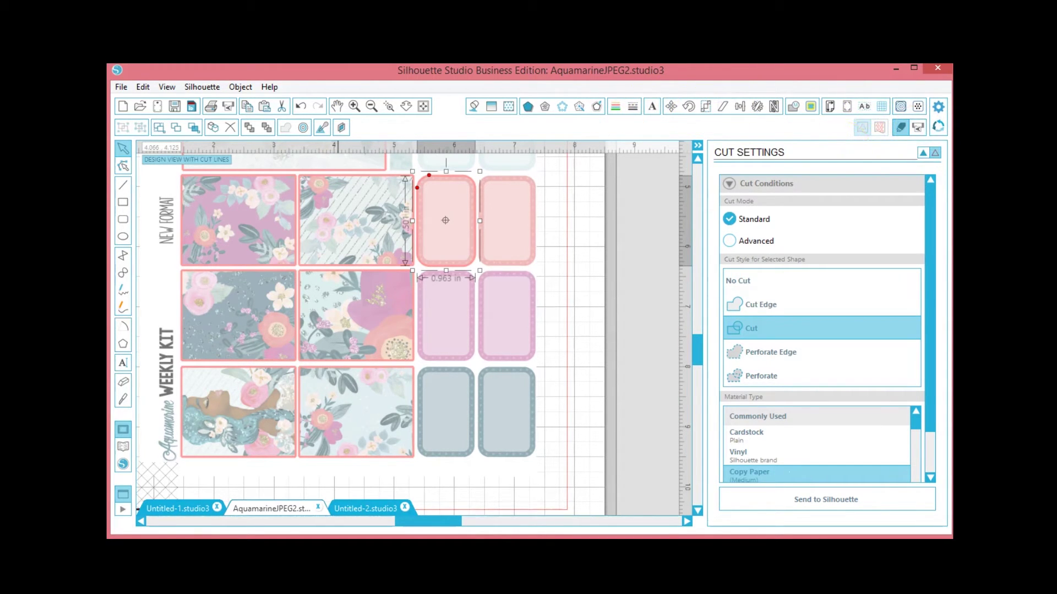
left_click(706, 106)
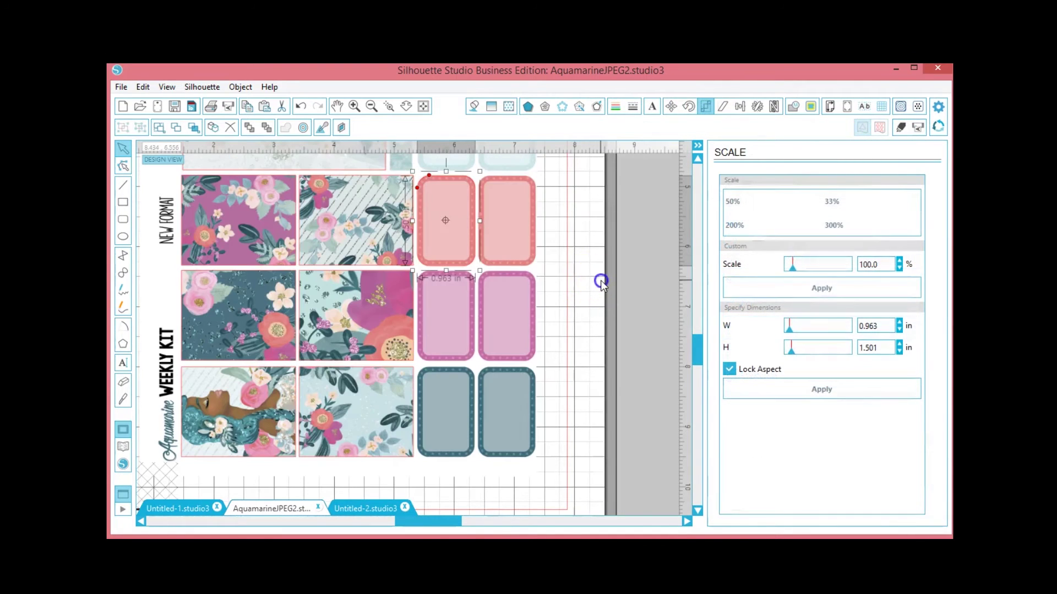
left_click(601, 282)
scroll(610, 269, "up", 1)
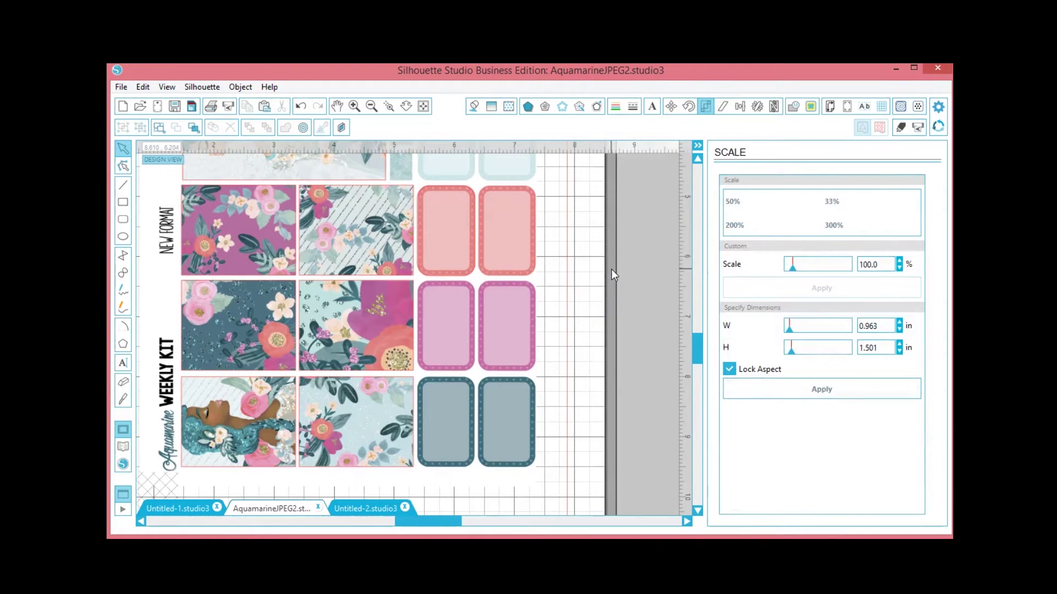
left_click(812, 107)
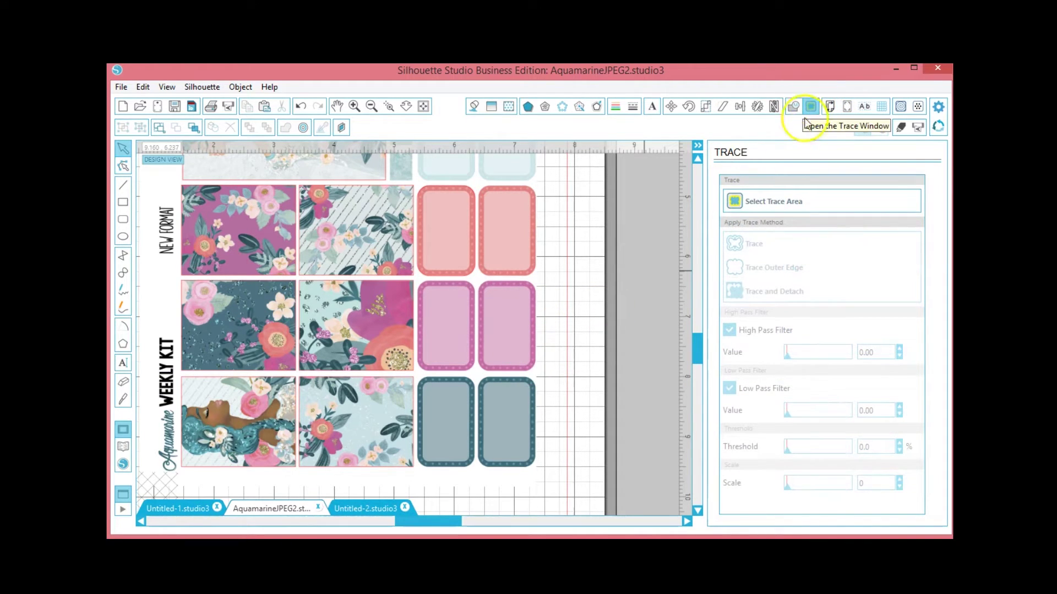
Step: Trace the bottom-right box sticker's outer edge with High Pass Filter off and Threshold 100%
left_click(771, 202)
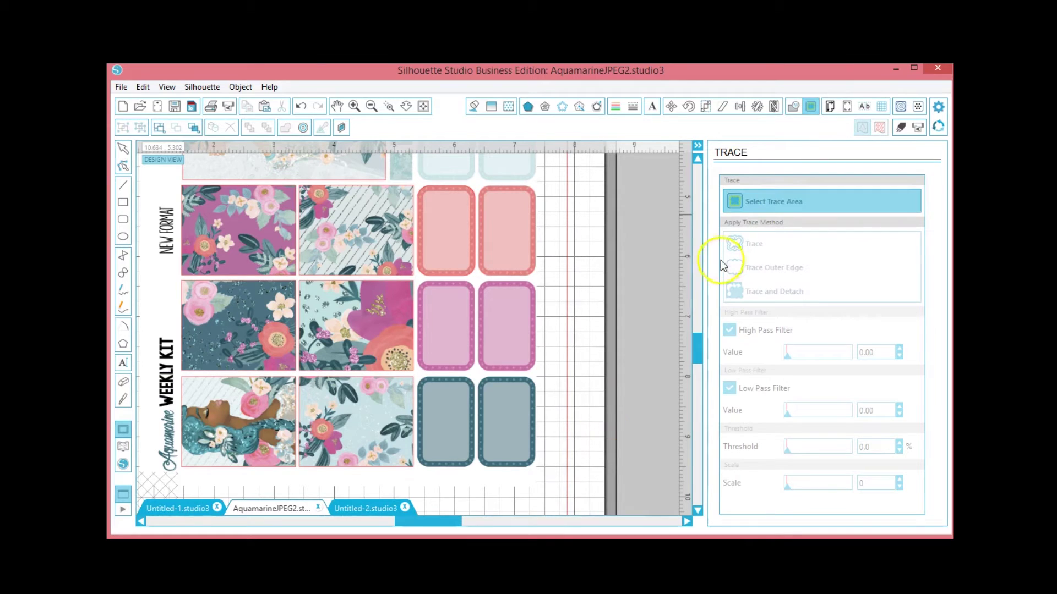
left_click_drag(539, 472, 477, 375)
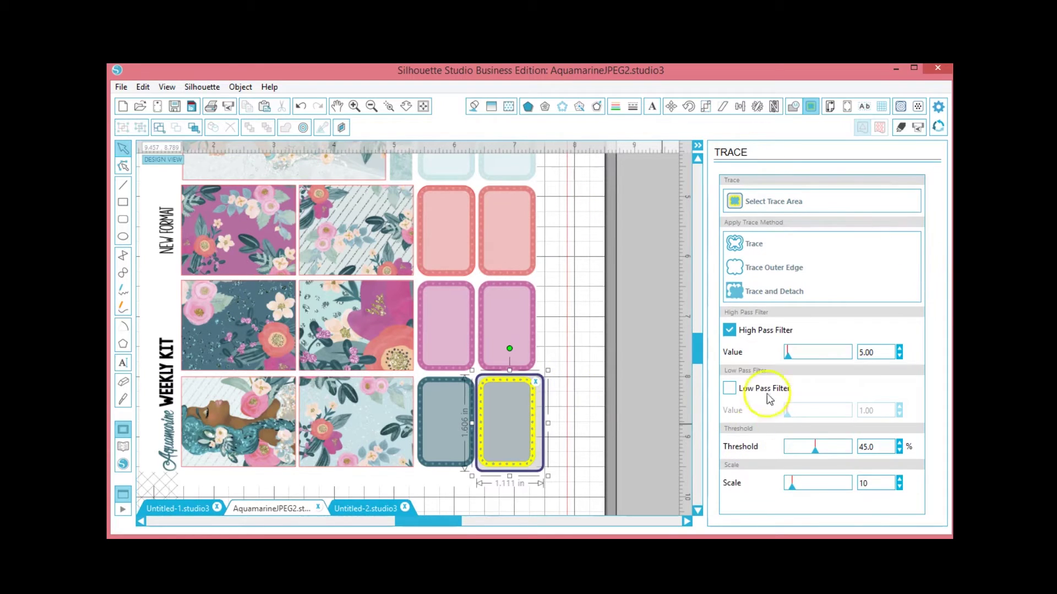
left_click(730, 330)
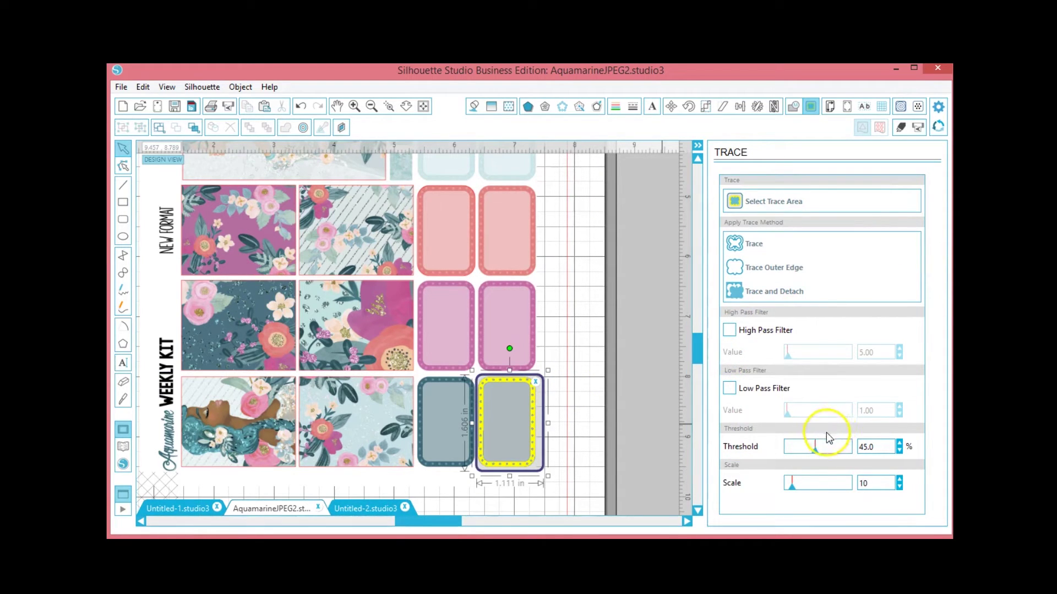
left_click_drag(814, 454, 856, 454)
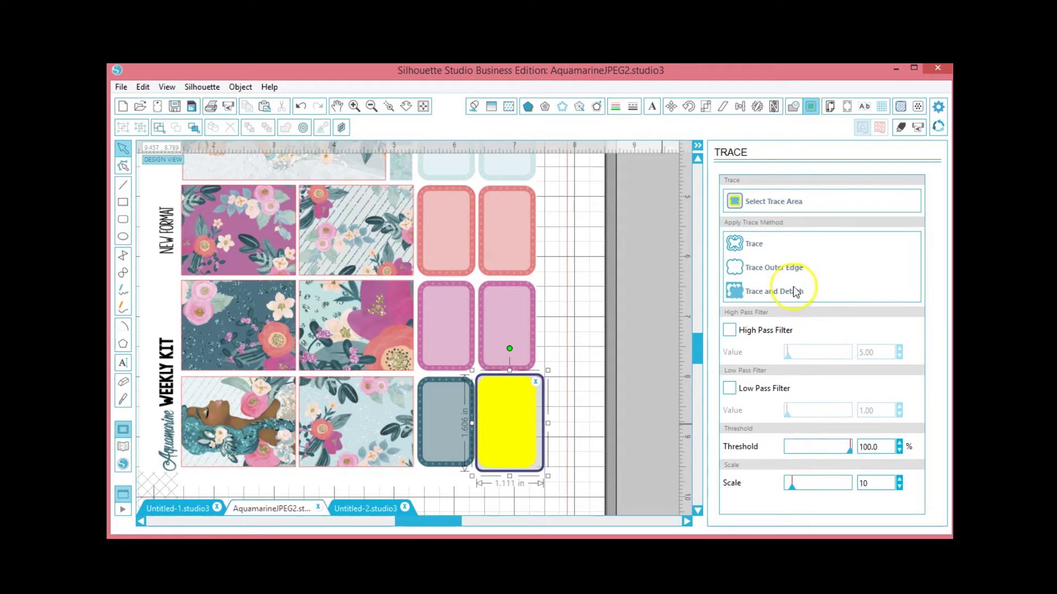
left_click(781, 267)
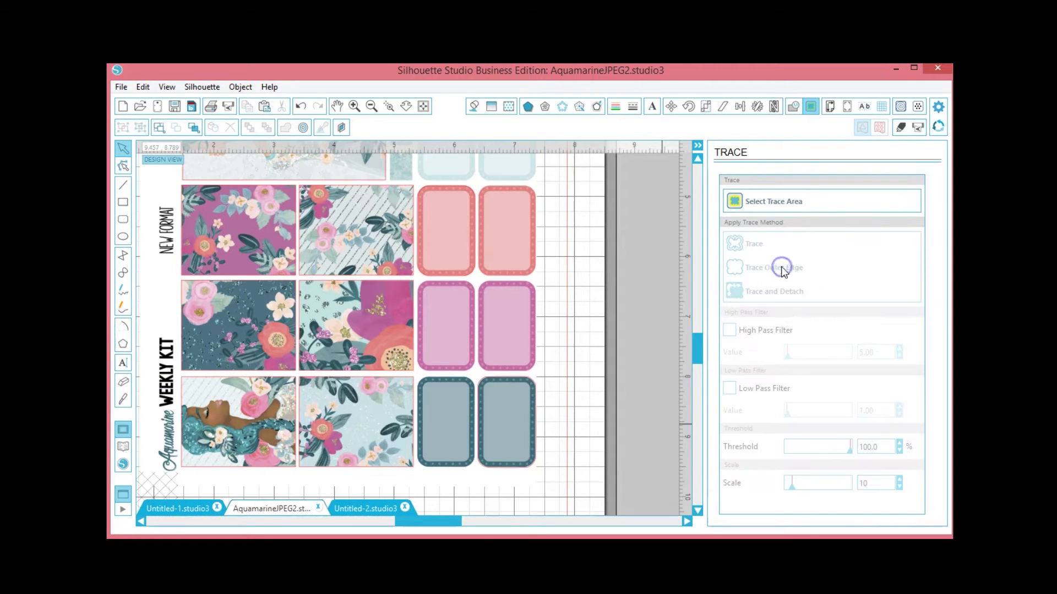
Step: Inspect the traced 0.969 in outline and realign it over the sticker
left_click(533, 378)
mouse_move(537, 379)
left_mouse_down()
mouse_move(615, 377)
mouse_move(677, 360)
mouse_move(661, 348)
mouse_move(550, 366)
mouse_move(527, 381)
left_mouse_up()
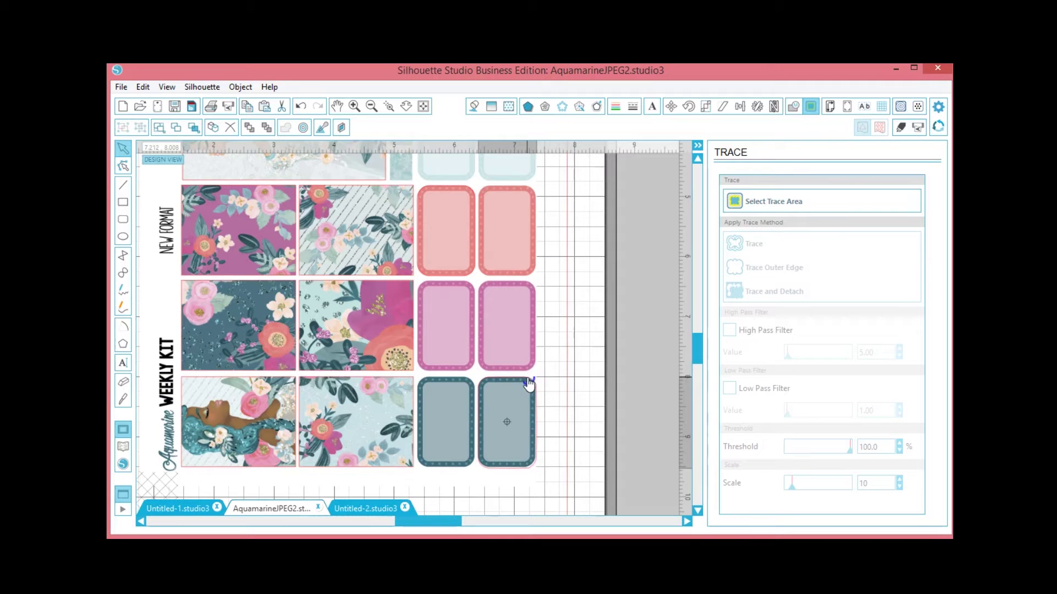
left_click_drag(527, 381, 527, 381)
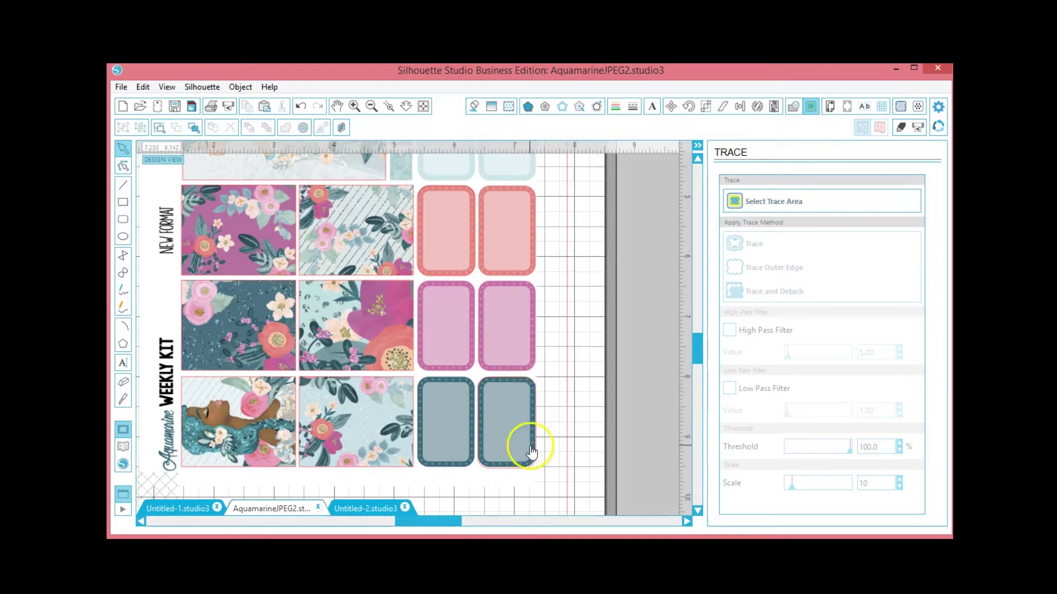
left_click(527, 381)
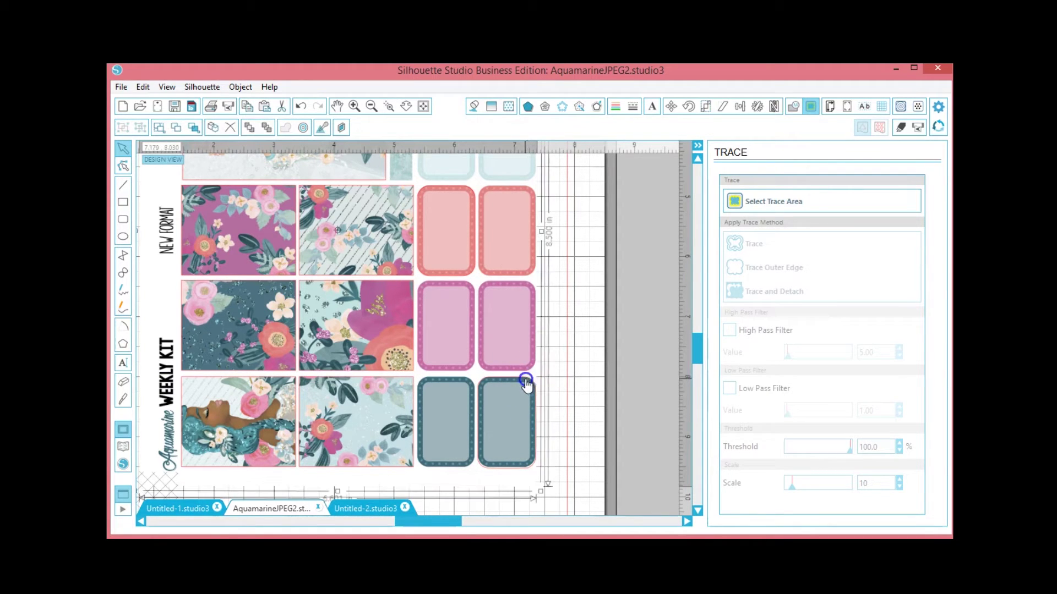
left_click(525, 381)
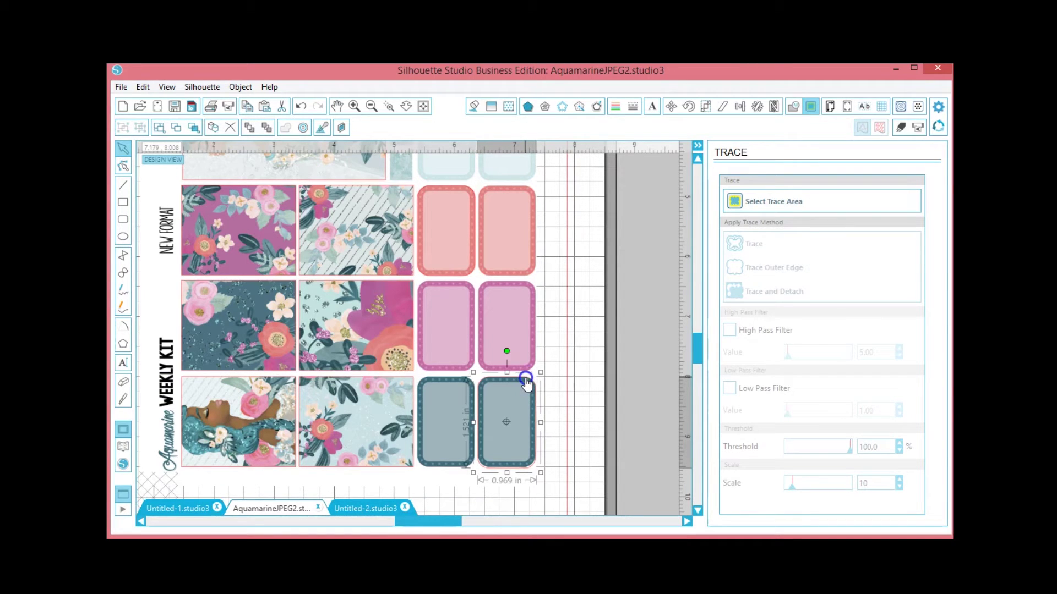
left_click_drag(525, 381, 526, 381)
left_click(653, 383)
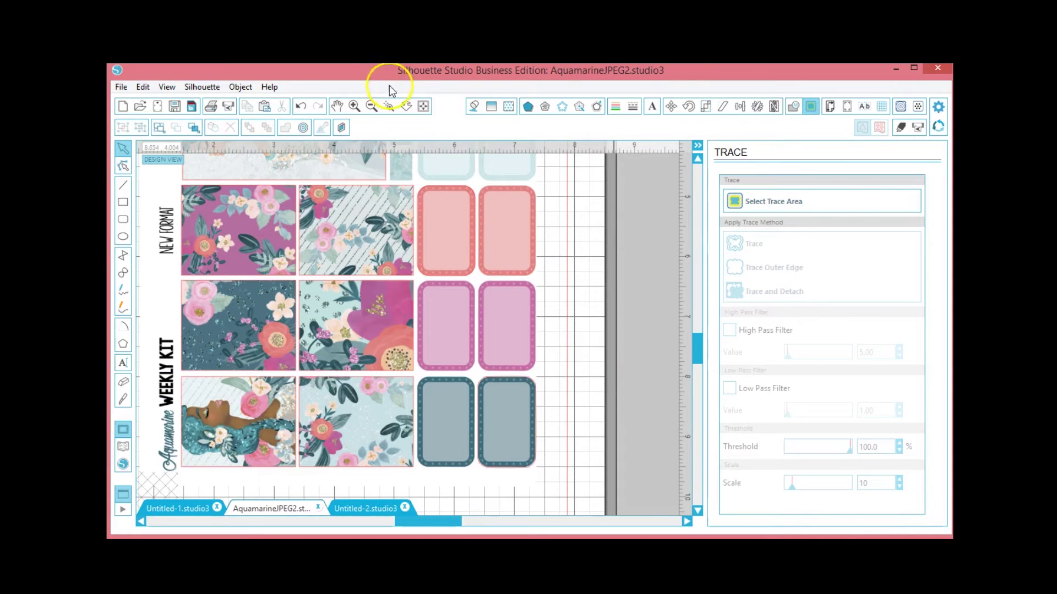
Step: Show the cut lines and draw a small circle above the icon stickers
scroll(441, 307, "up", 5)
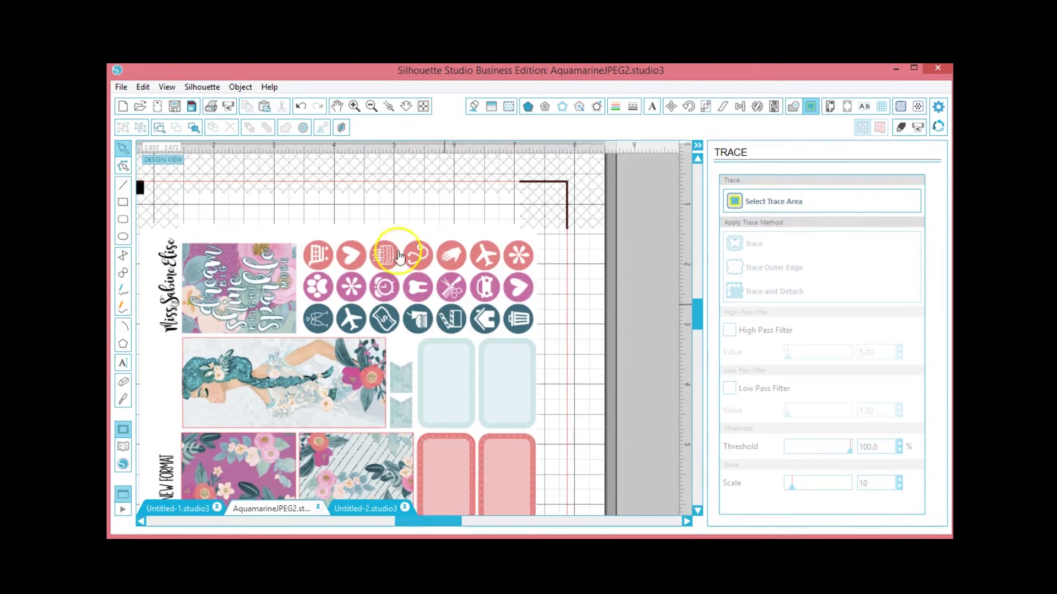
key("ctrl+f2")
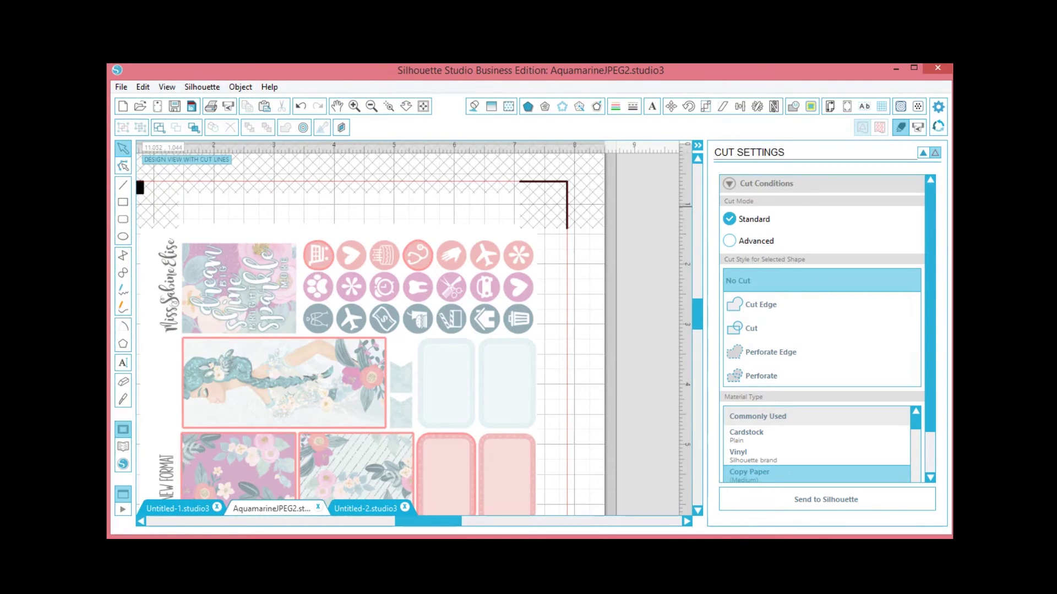
left_click(123, 237)
left_click_drag(264, 182, 296, 211)
left_click(123, 148)
left_click(330, 204)
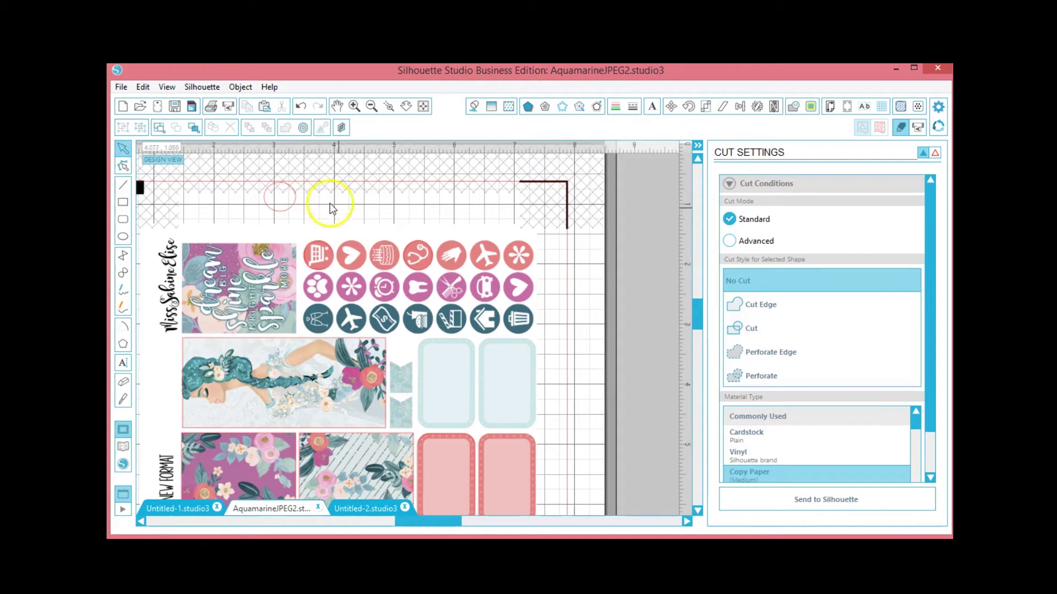
left_click(295, 191)
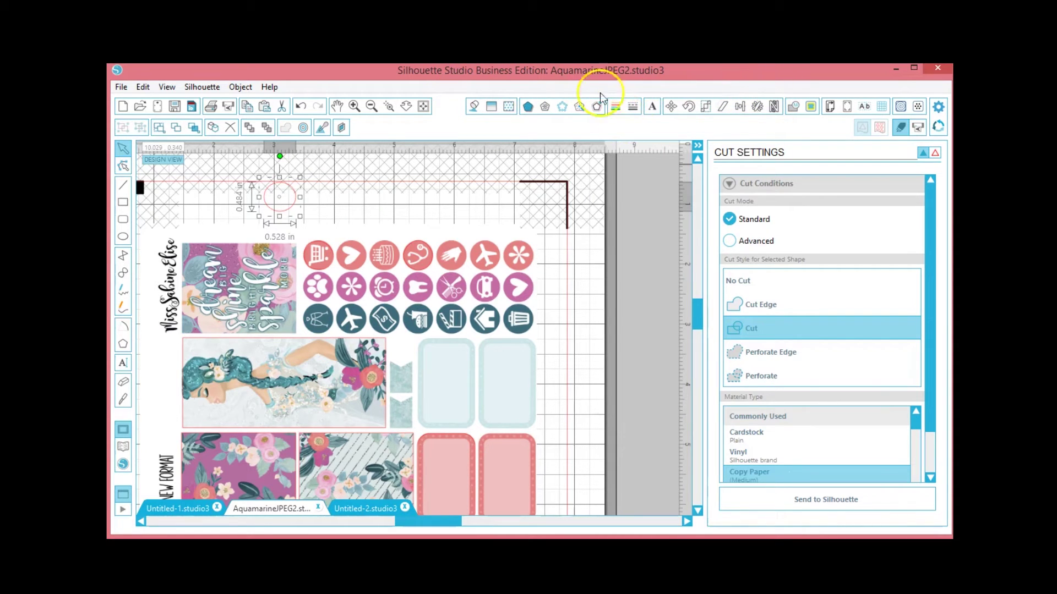
Step: Unlock the aspect ratio and size the circle to 0.500 × 0.500 in
left_click(705, 107)
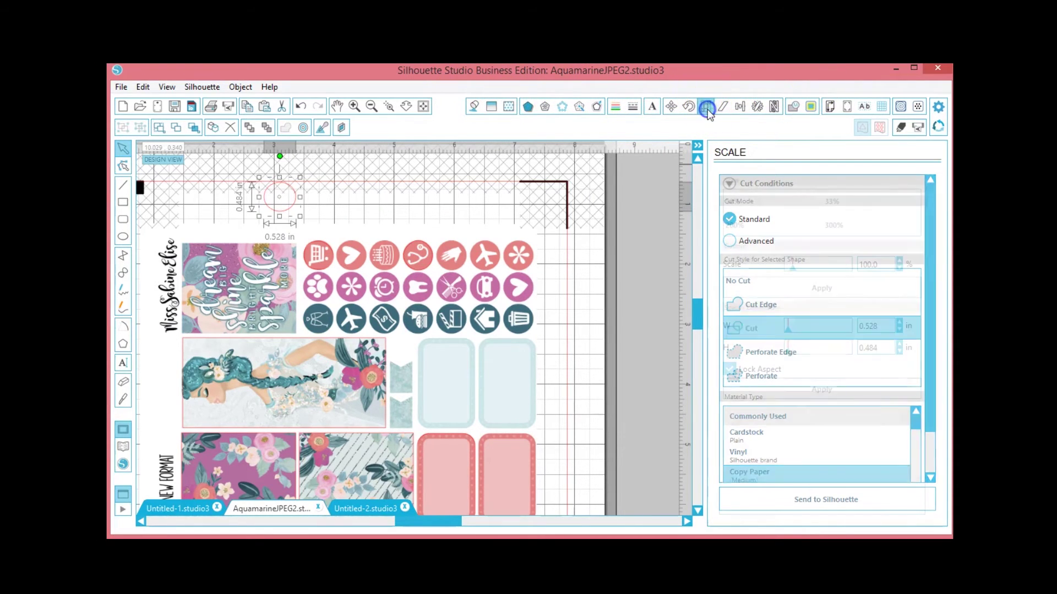
left_click(752, 369)
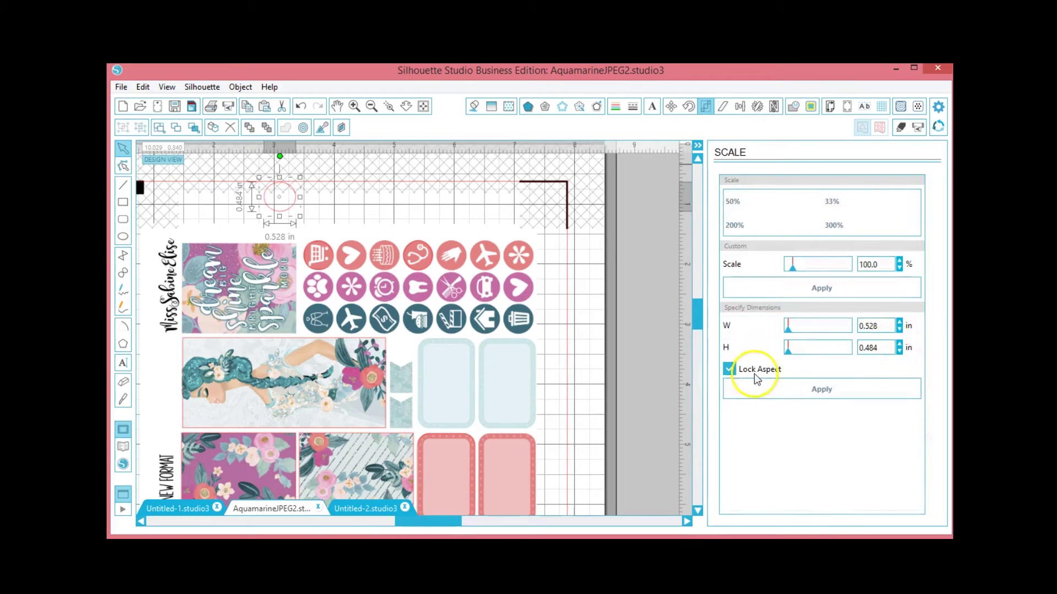
double_click(874, 326)
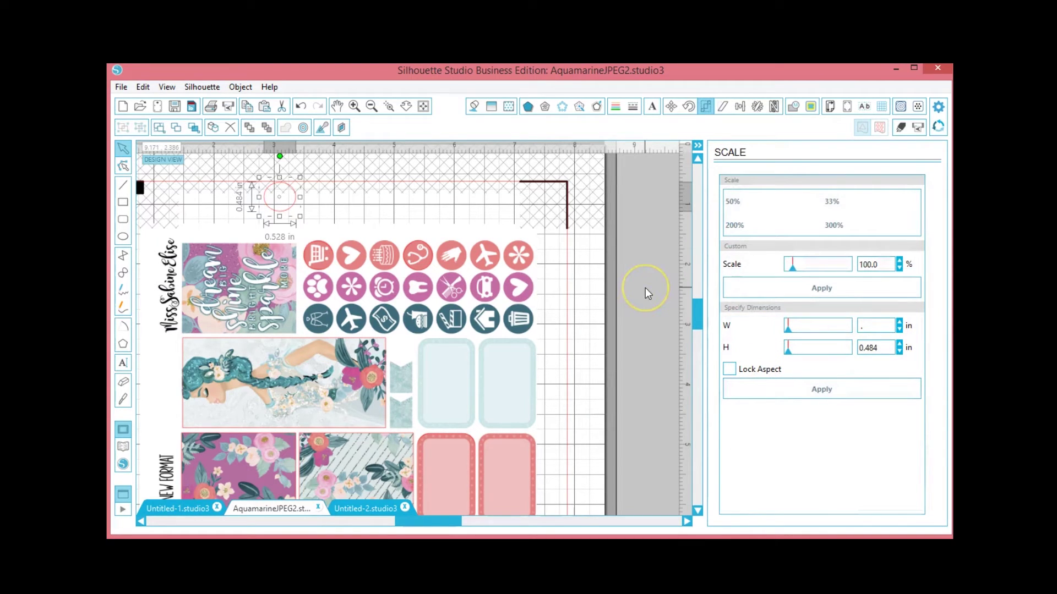
key("Tab")
type(".5")
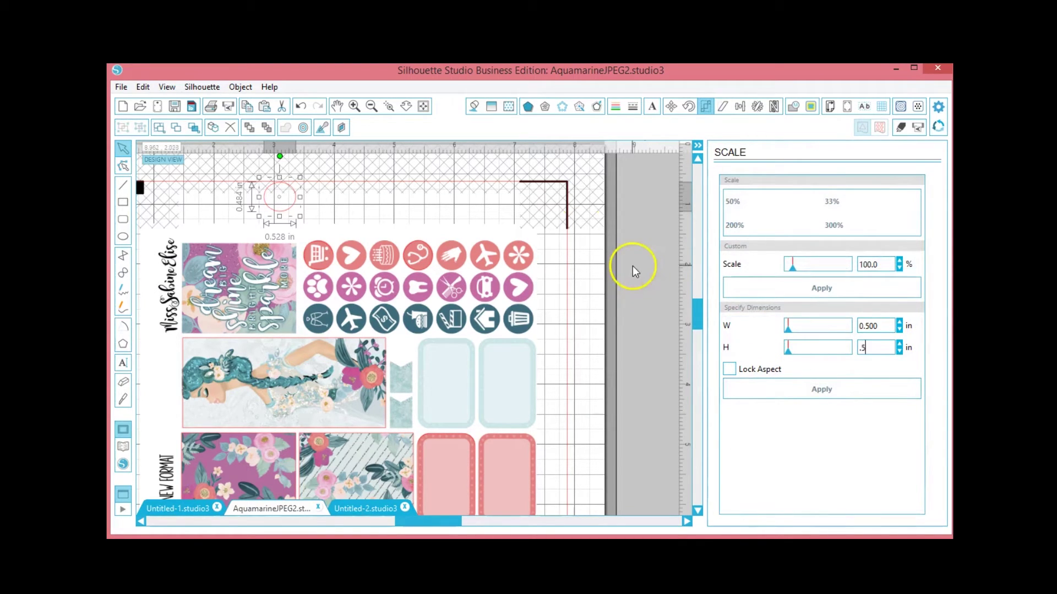
left_click(562, 221)
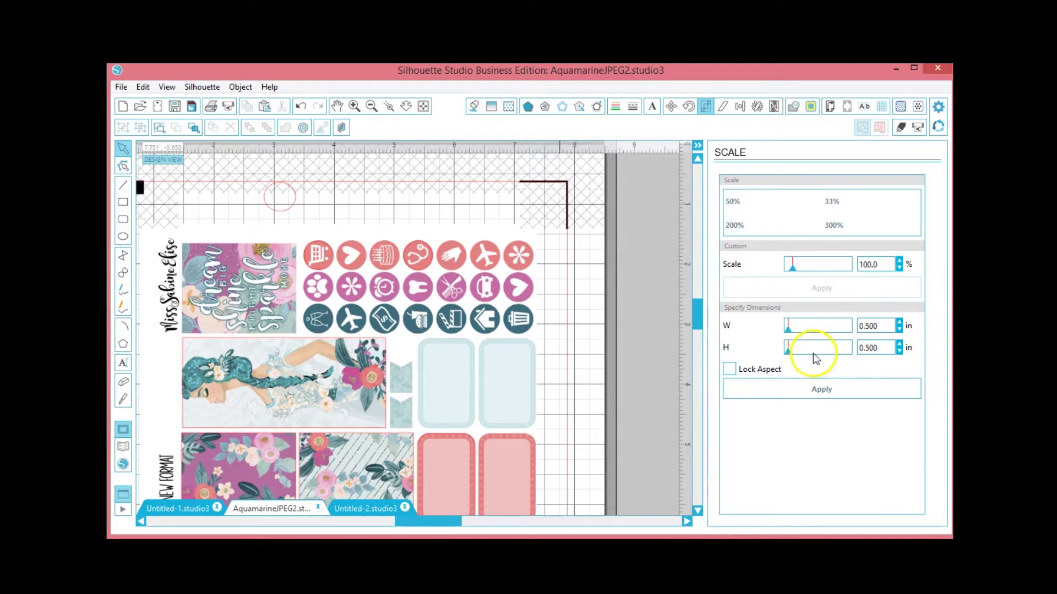
left_click(270, 190)
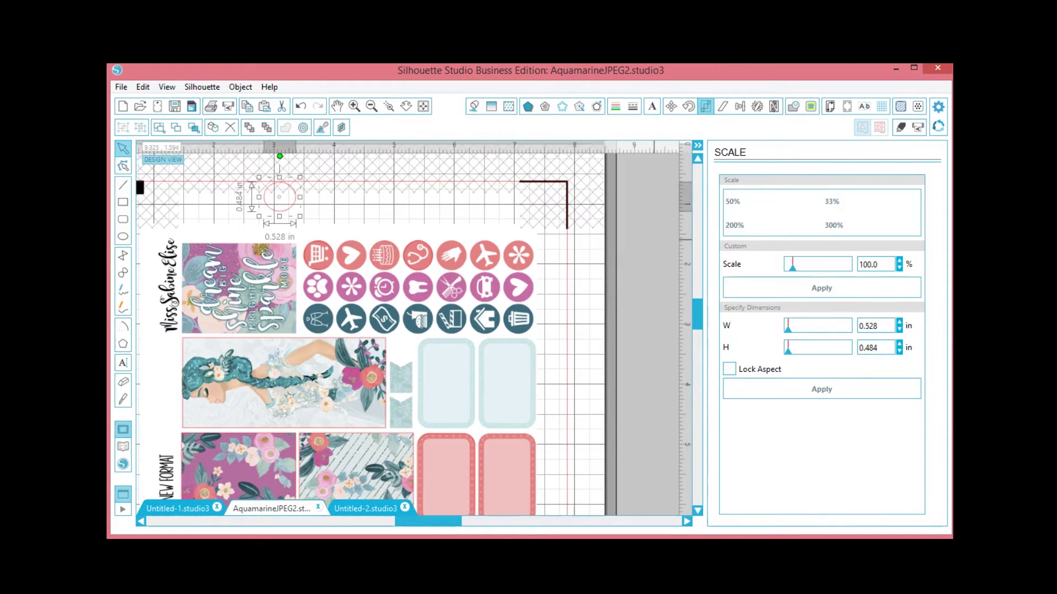
left_click(868, 325)
type(".5")
key("Return")
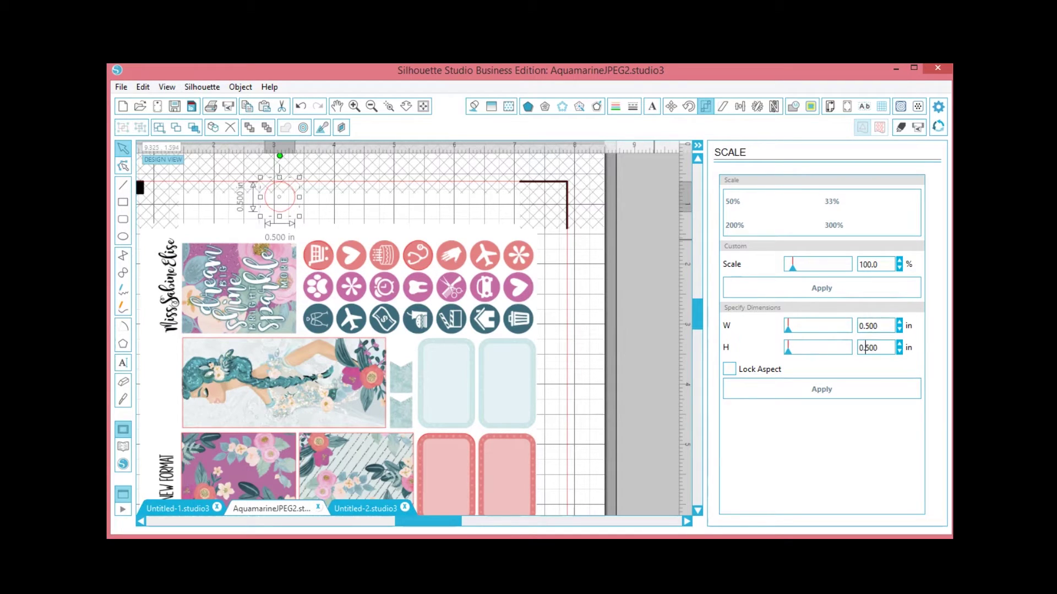
Step: Position the circle over the heart icon in the top row
left_click_drag(292, 202, 365, 258)
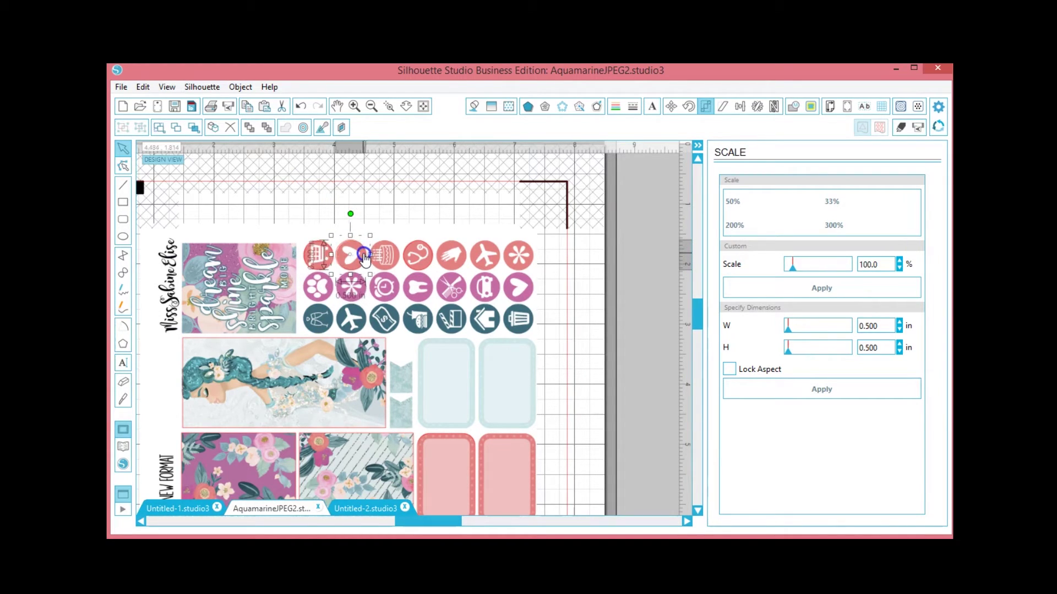
left_click_drag(364, 257, 365, 257)
left_click(585, 312)
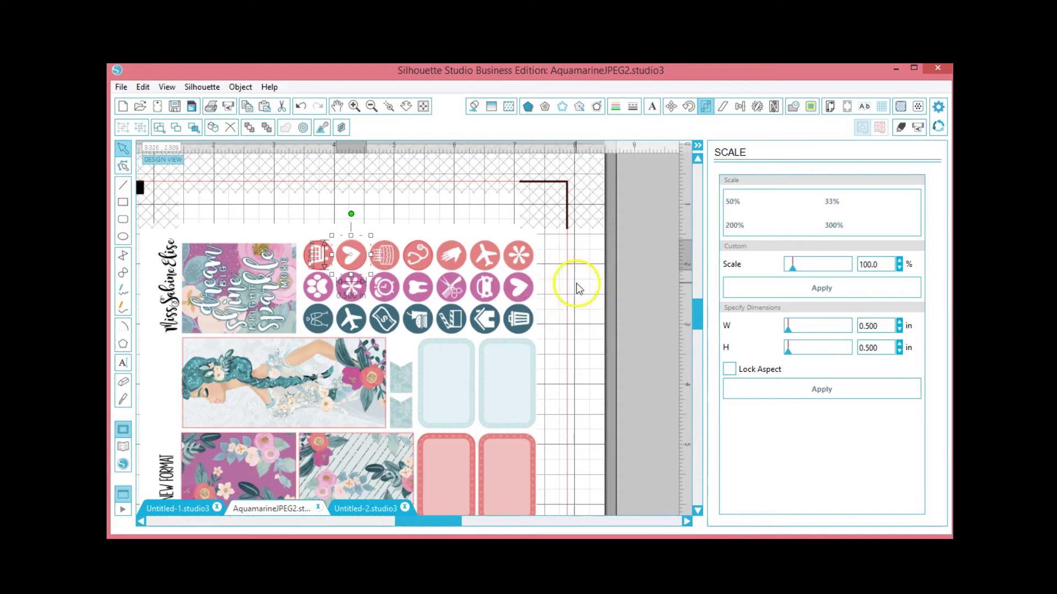
left_click(577, 283)
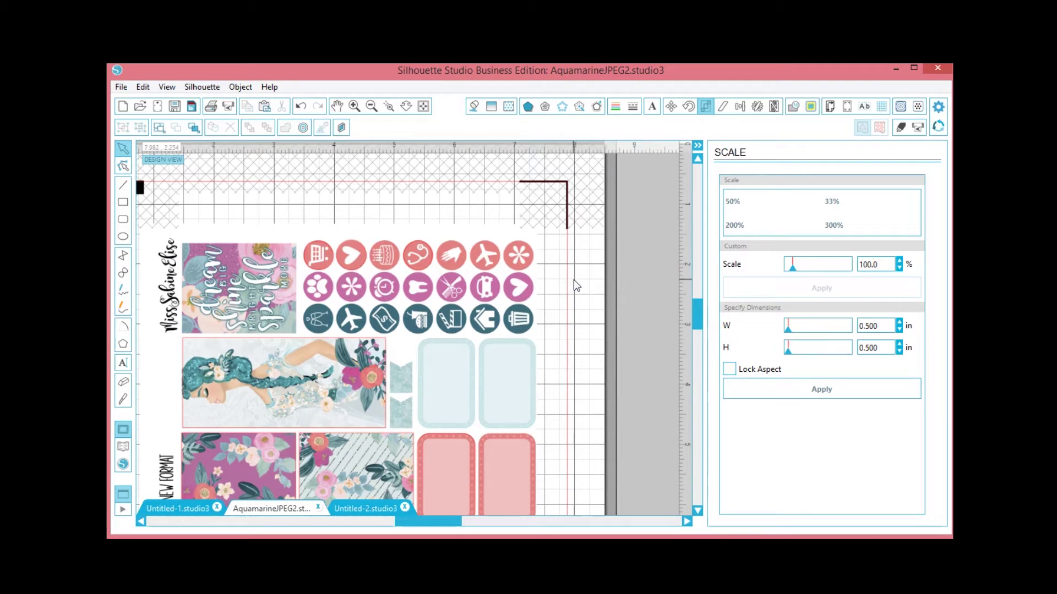
left_click(609, 200)
Step: Trace the asterisk icon's outer edge with High Pass Filter off and Threshold about 83%
left_click(809, 110)
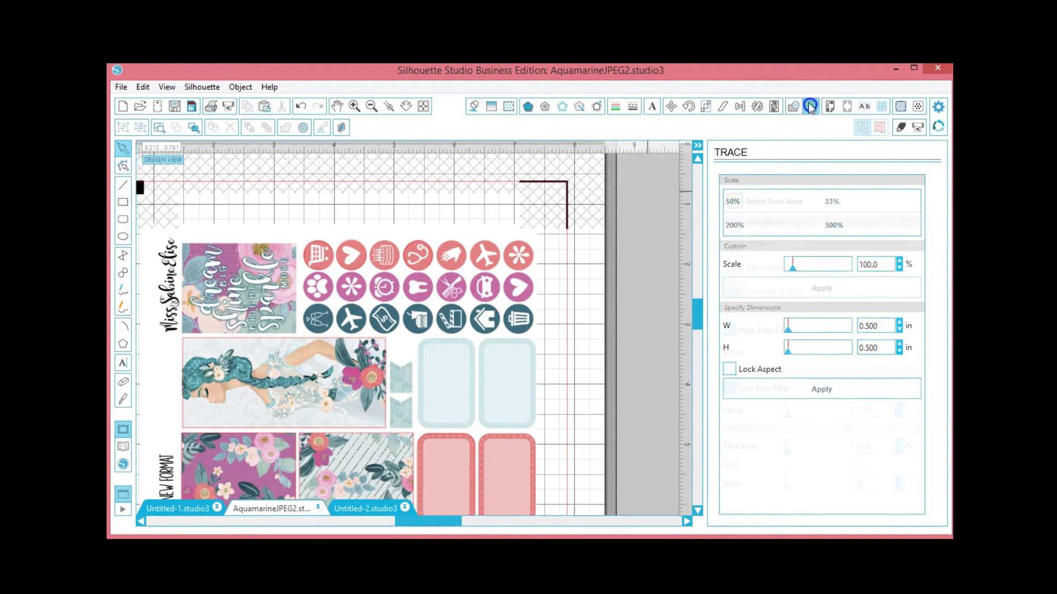
left_click(818, 205)
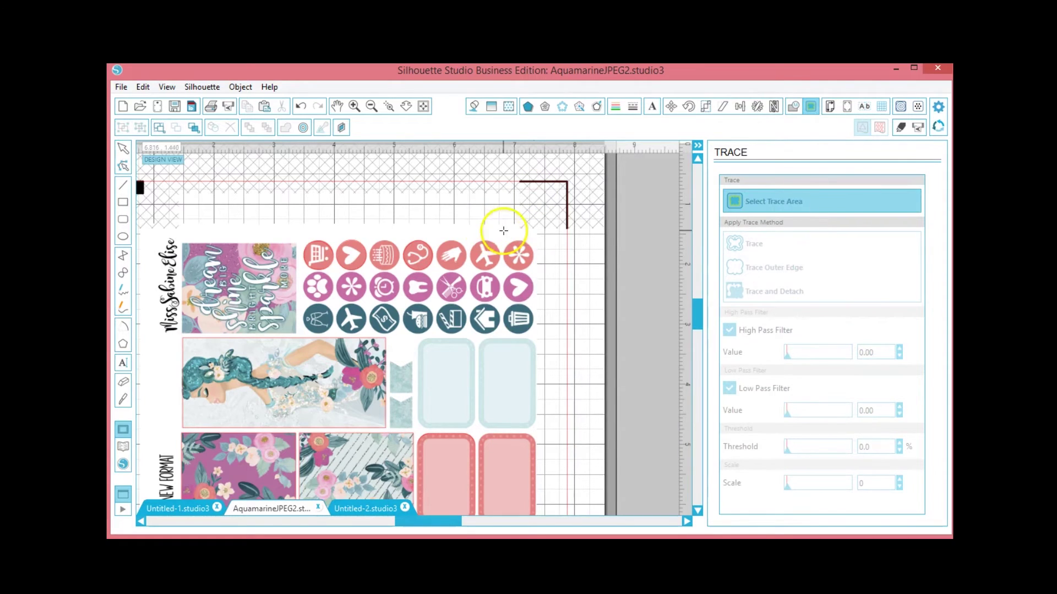
left_click_drag(500, 238, 554, 273)
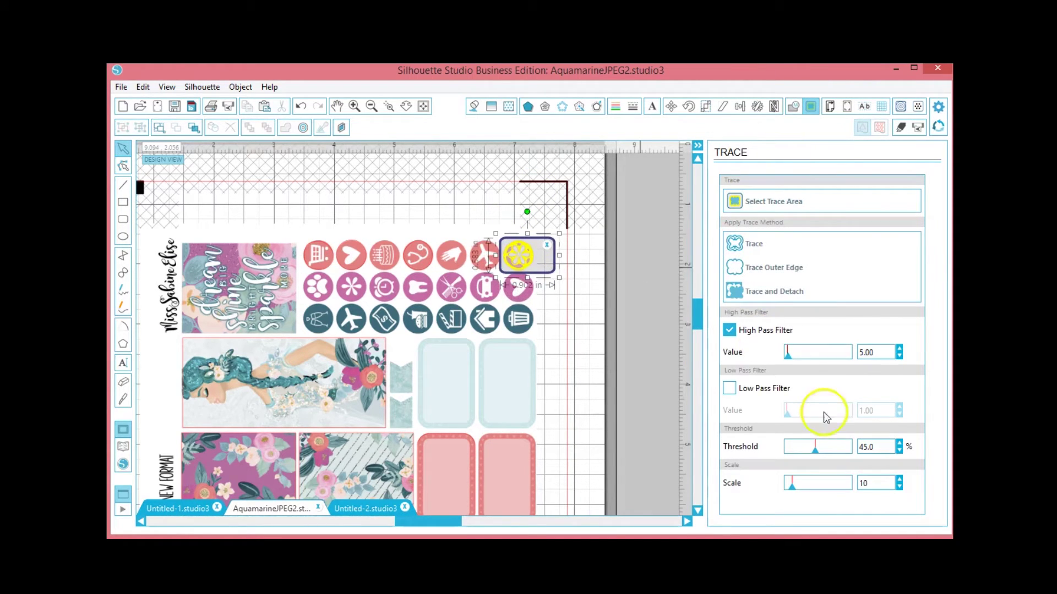
left_click(771, 328)
mouse_move(815, 447)
left_mouse_down()
mouse_move(845, 463)
mouse_move(836, 458)
left_mouse_up()
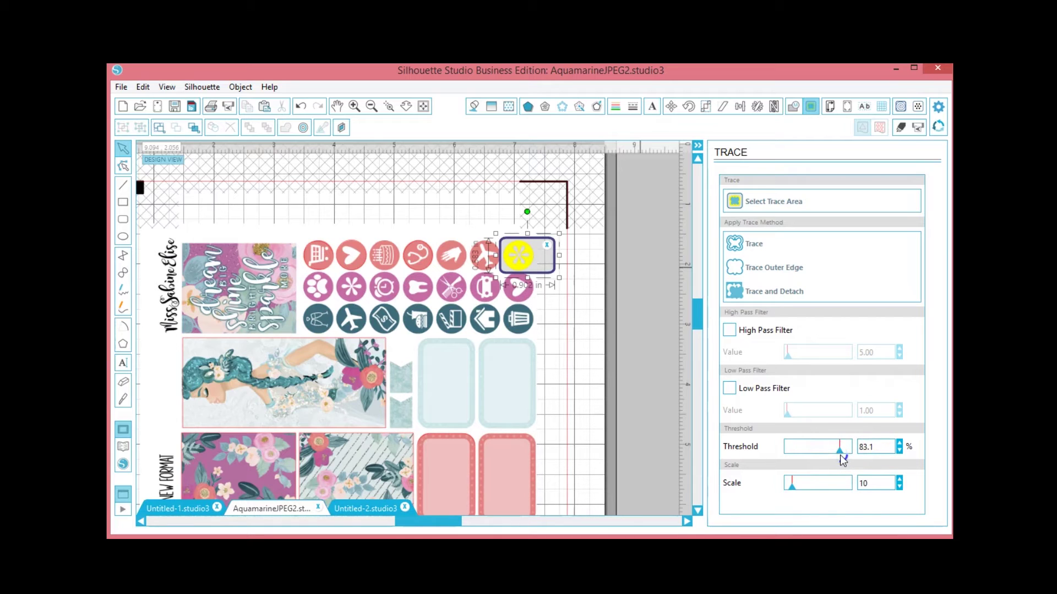
left_click(777, 267)
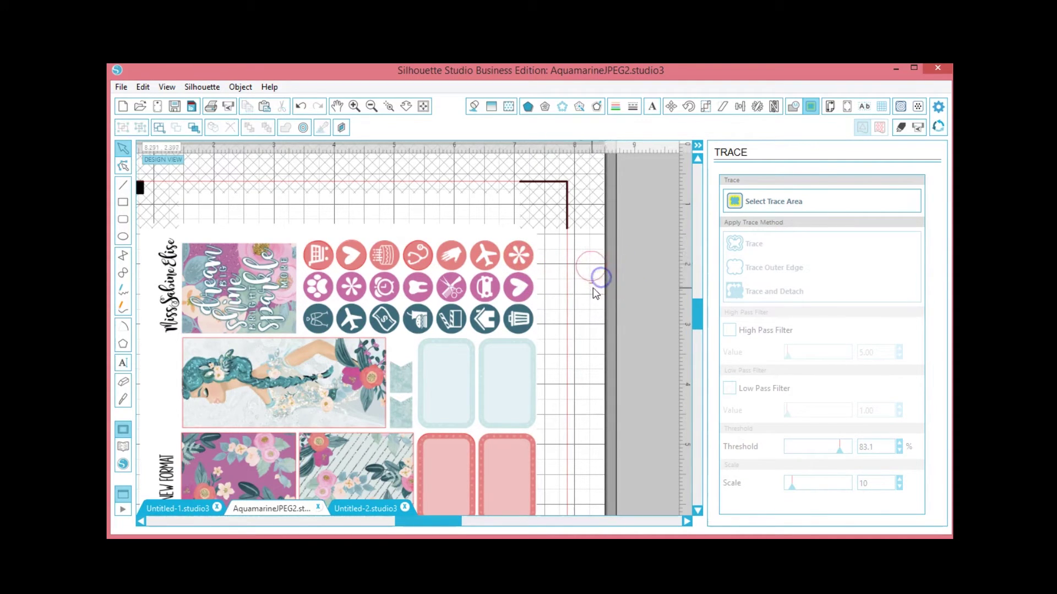
left_click(123, 382)
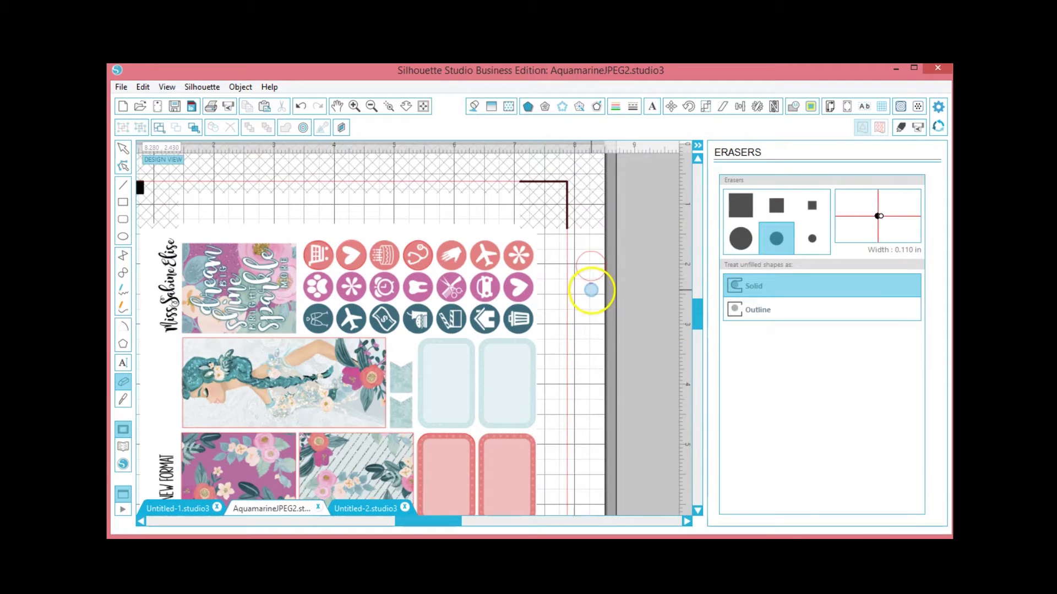
Step: Duplicate the traced red circle three times and move one copy onto the asterisk sticker
key("Escape")
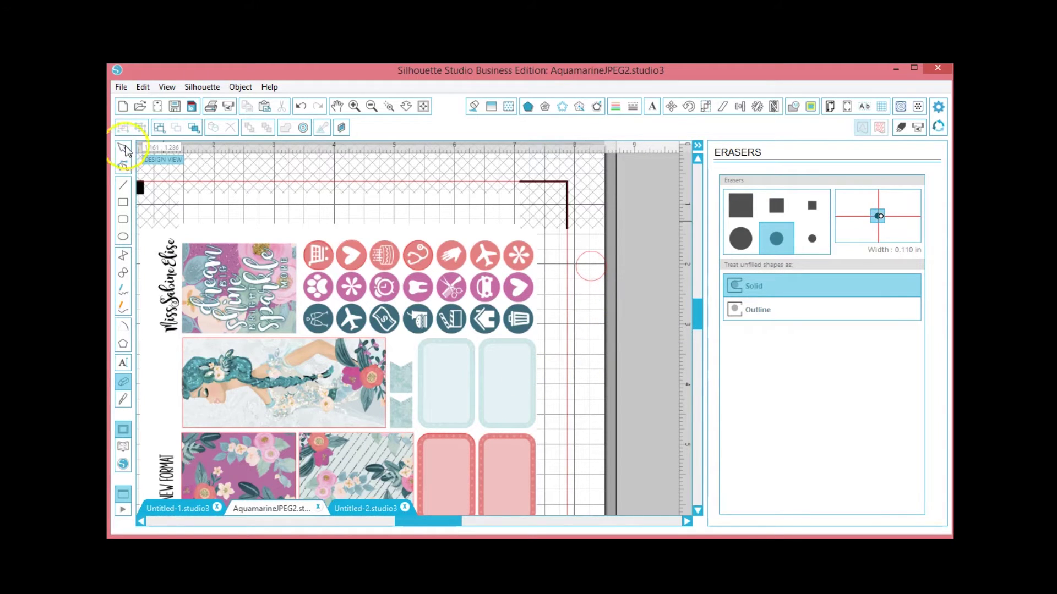
left_click(681, 341)
left_click(590, 277)
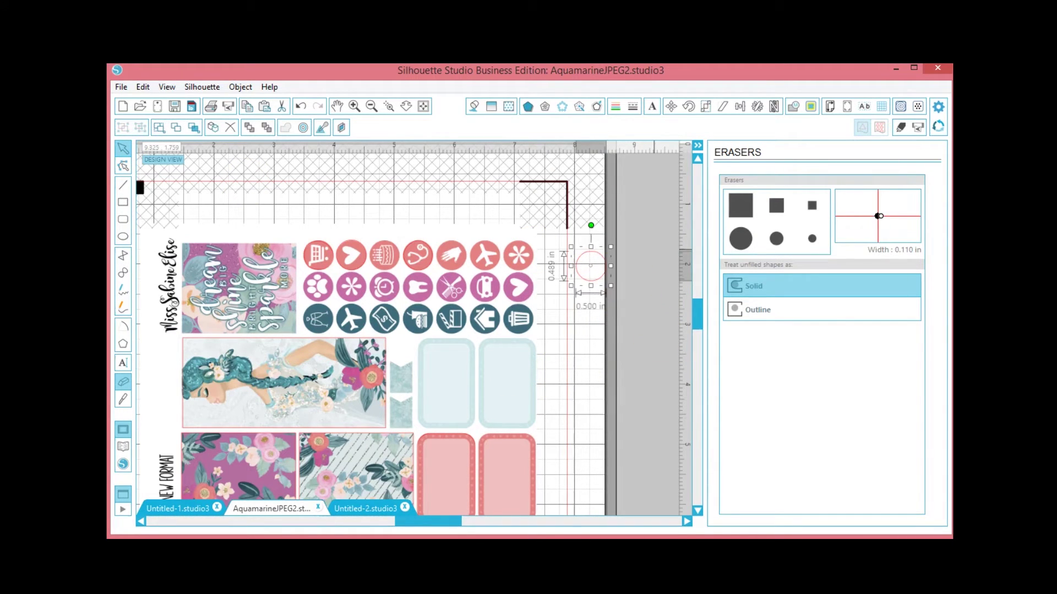
key("ctrl+d")
key("ctrl+d")
key("ctrl+d")
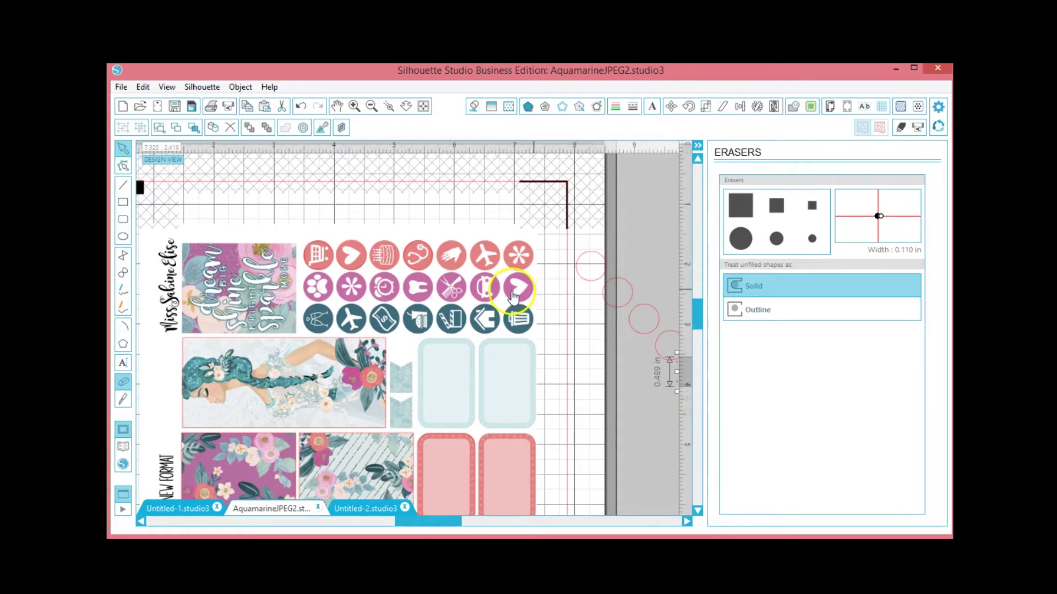
left_click_drag(585, 282, 514, 274)
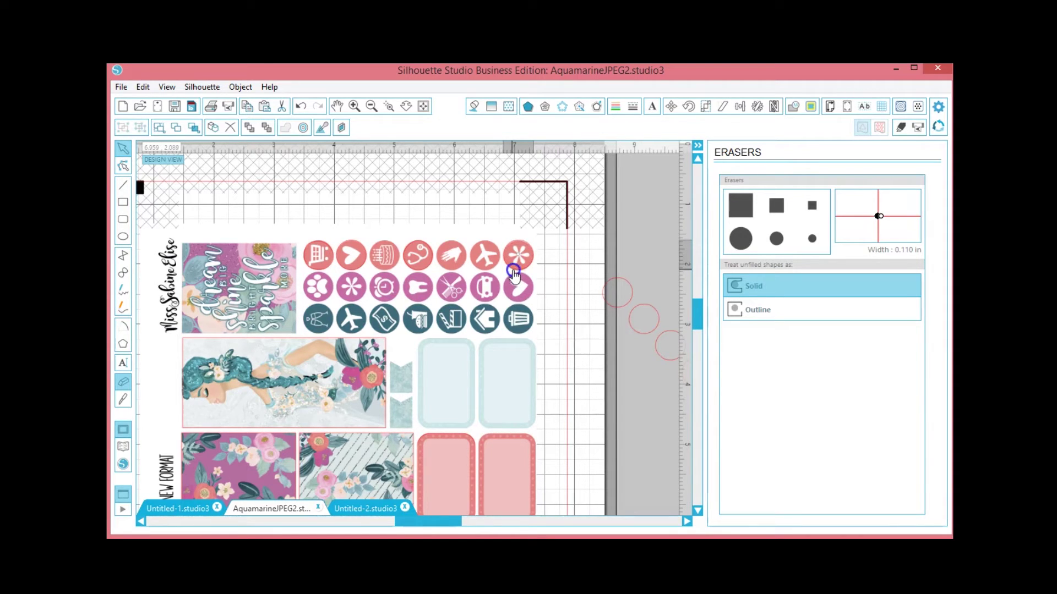
left_click_drag(512, 275, 365, 268)
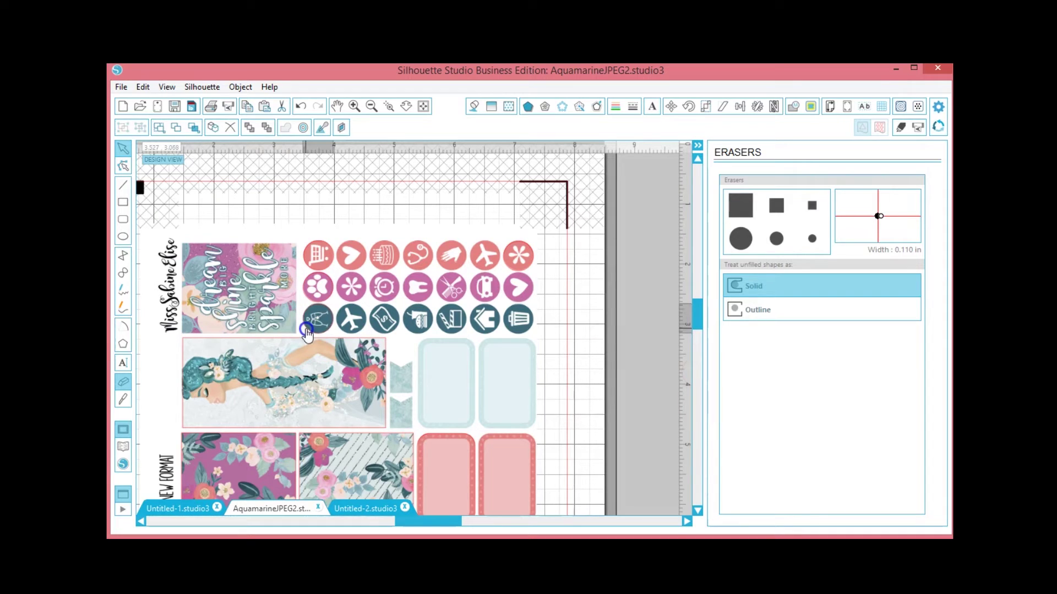
Step: Undo stray eraser marks and move a circle cut line onto the flower icon
left_click_drag(418, 520, 463, 523)
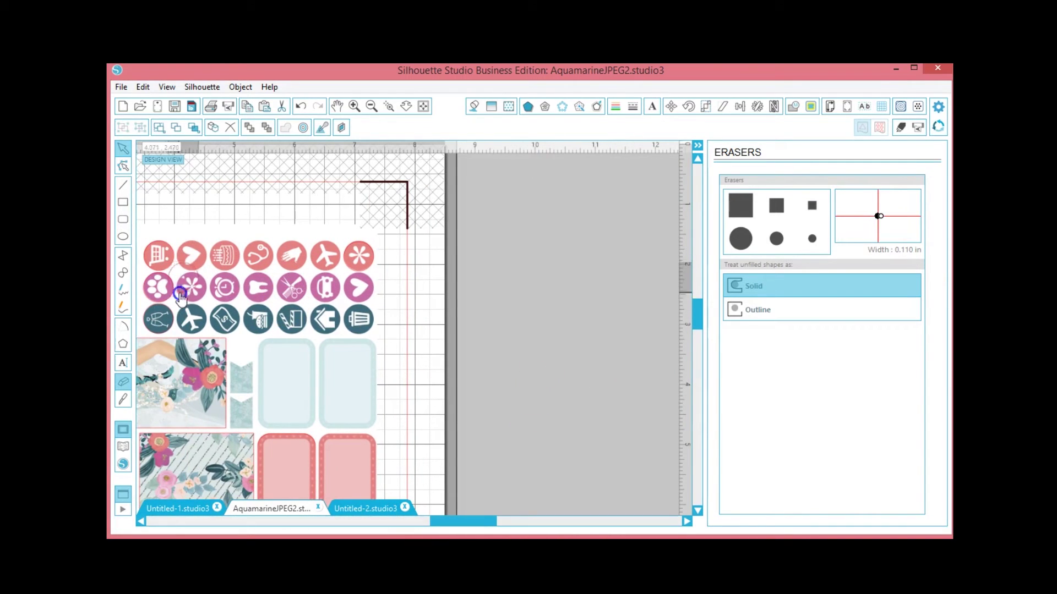
mouse_move(180, 297)
left_mouse_down()
mouse_move(192, 258)
mouse_move(188, 276)
left_mouse_up()
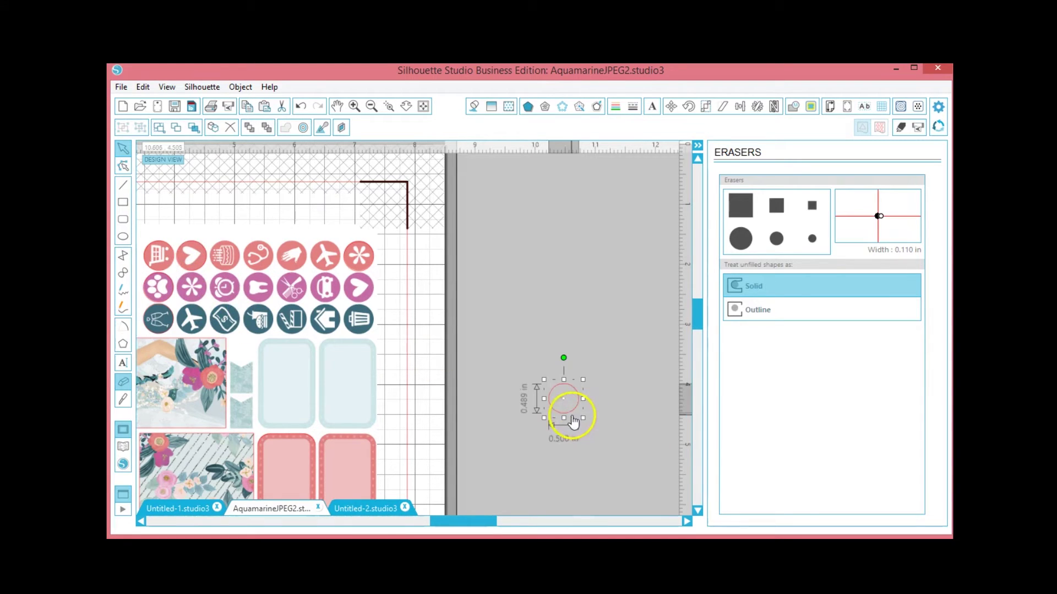
left_click_drag(573, 419, 251, 273)
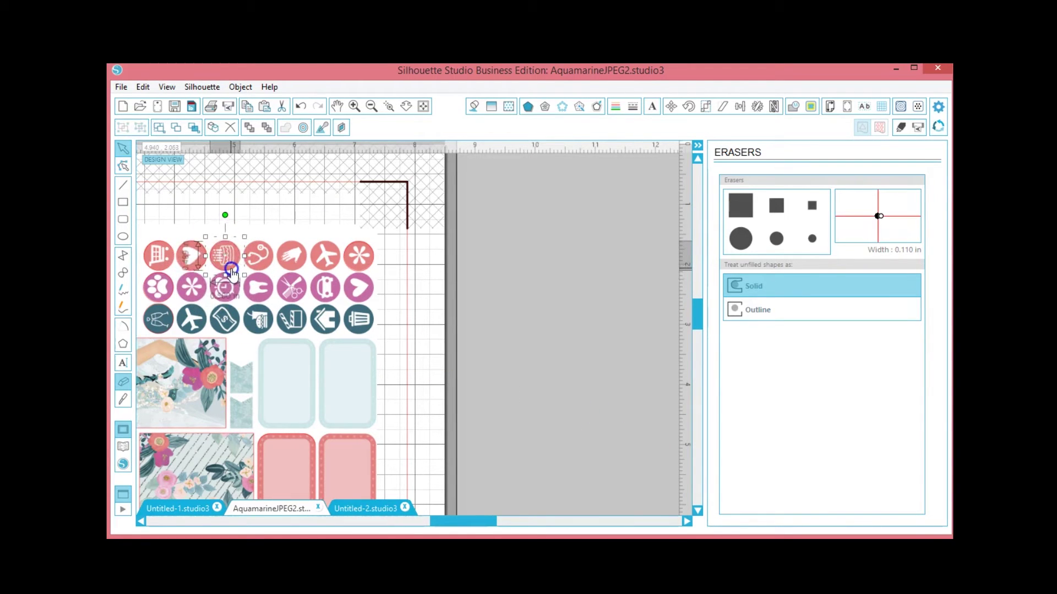
key("ctrl+z")
left_click_drag(578, 396, 201, 302)
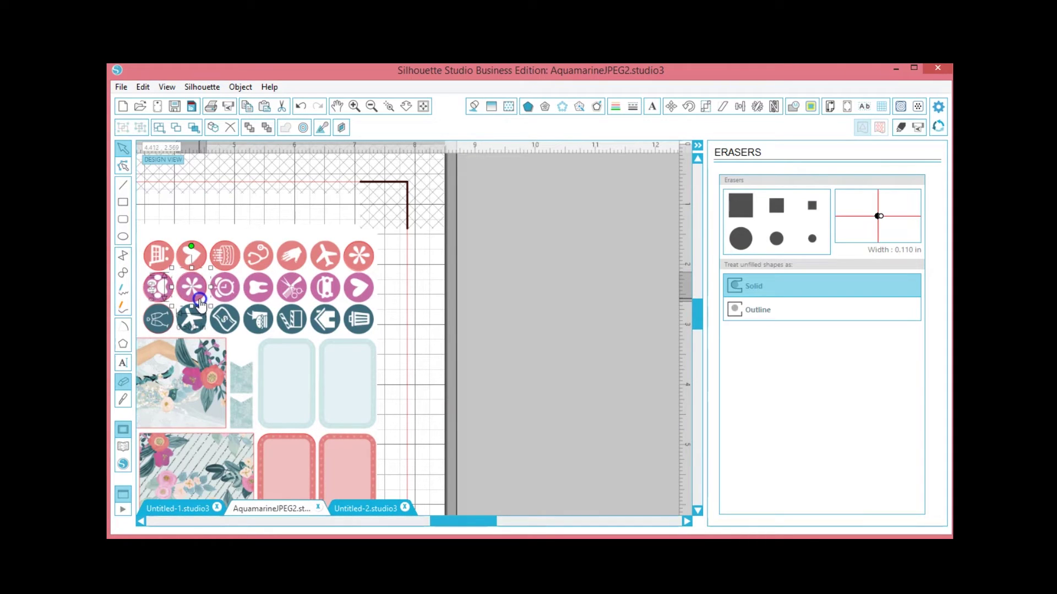
left_click(461, 366)
left_click(421, 361)
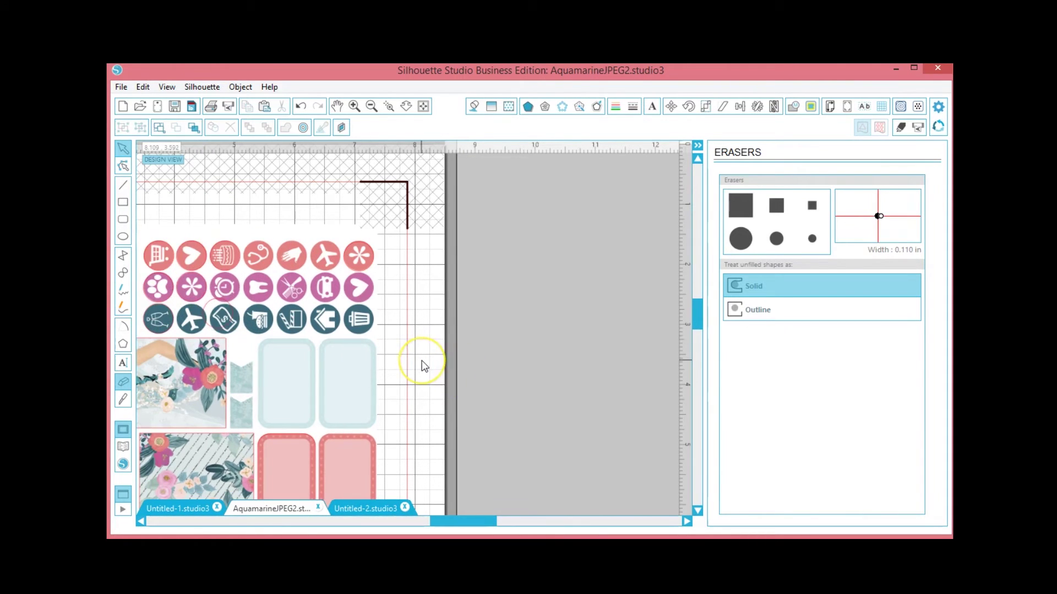
left_click(205, 322)
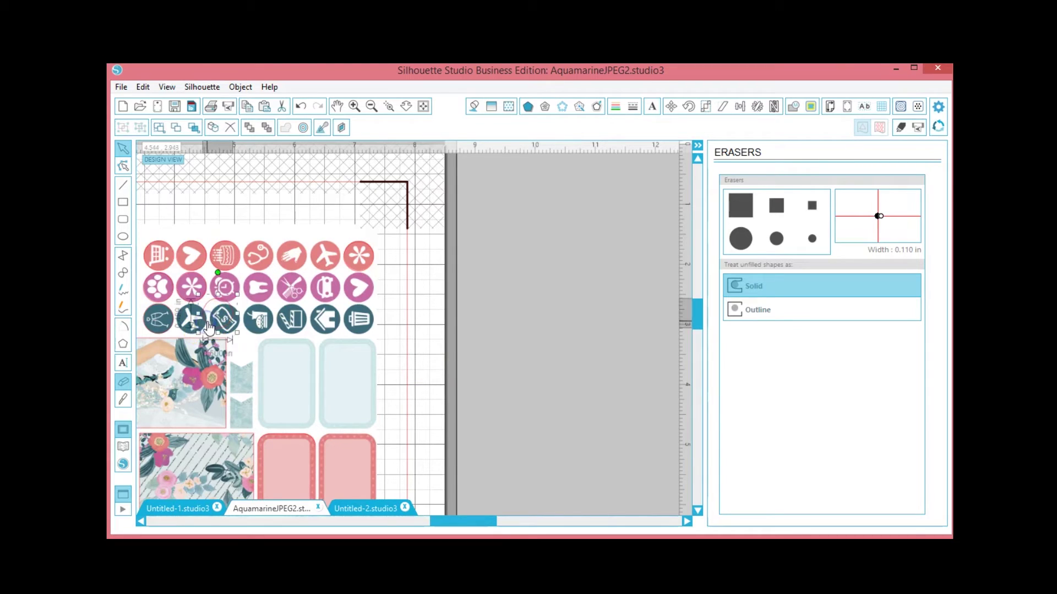
key("ctrl+z")
left_click(214, 308)
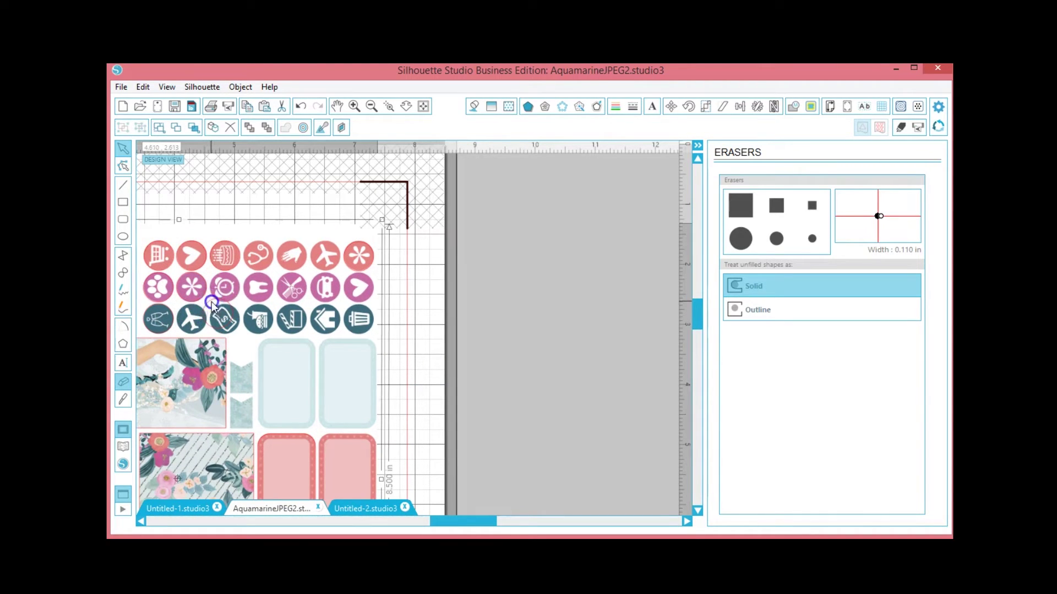
left_click(214, 306)
left_click_drag(212, 306, 186, 311)
Step: Duplicate the circle and place copies over the pink and dark row round icons
left_click(148, 105)
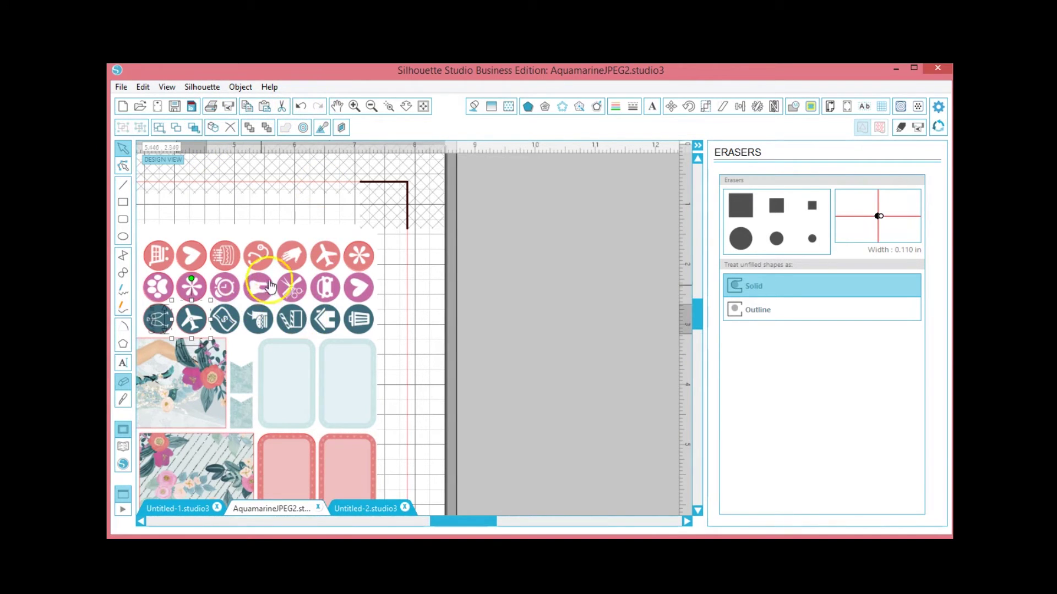
key("ctrl+d")
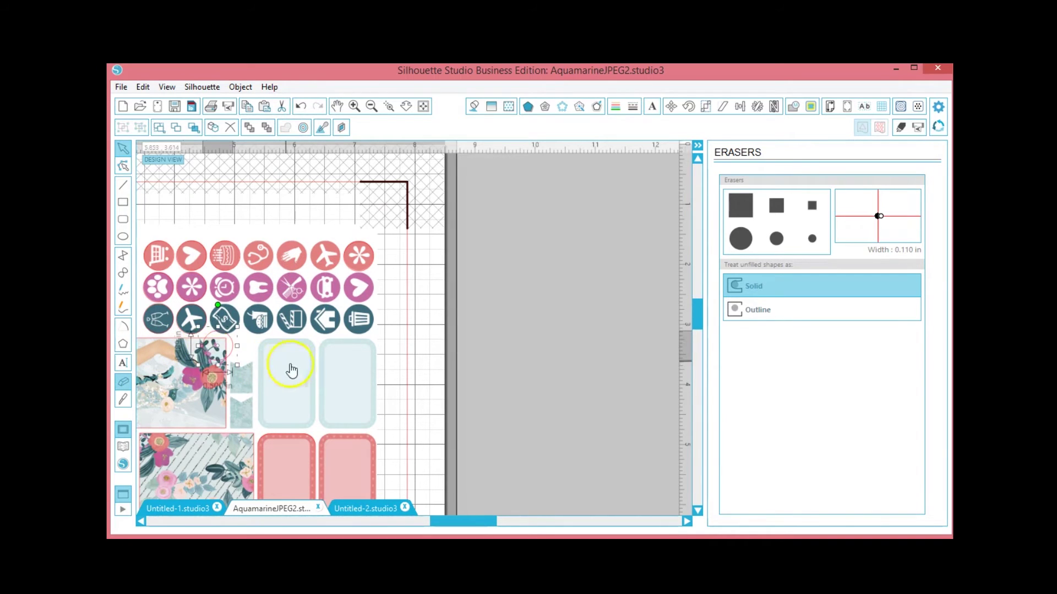
left_click_drag(229, 338, 254, 283)
left_click(248, 318)
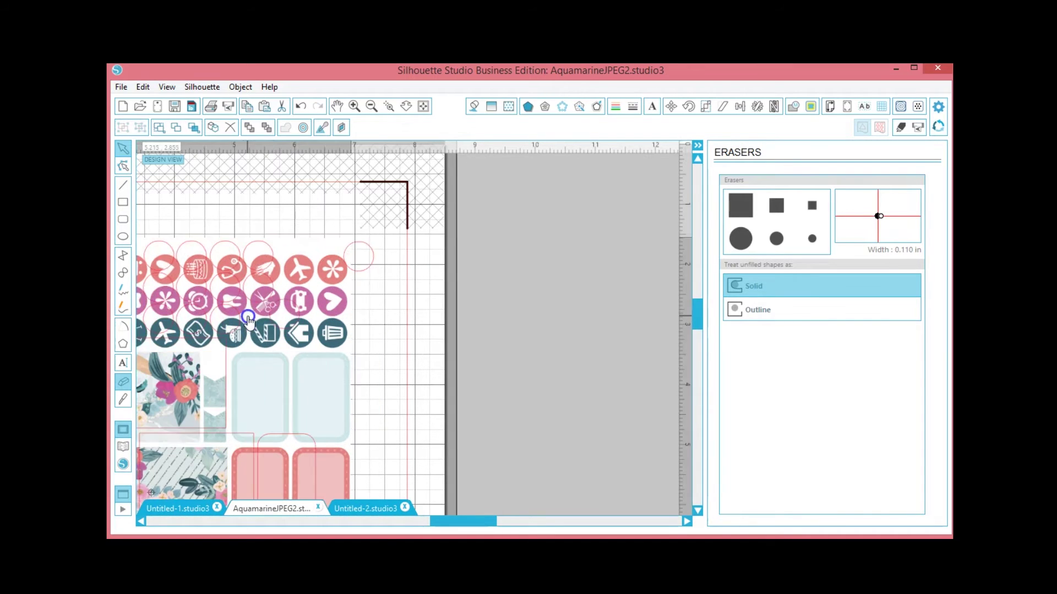
left_click(288, 307)
left_click_drag(285, 307, 265, 312)
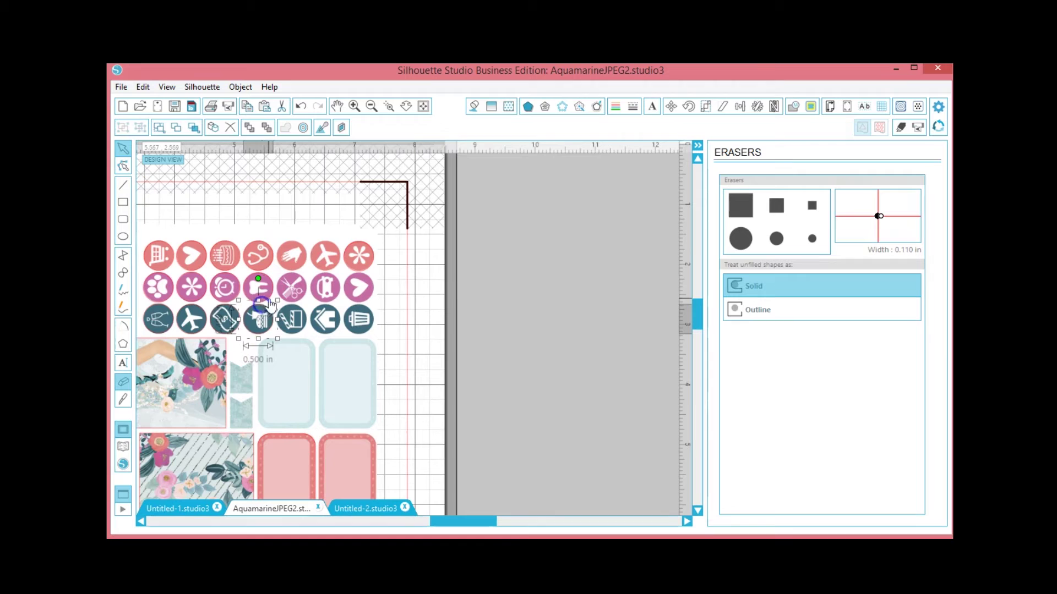
left_click_drag(258, 303, 287, 246)
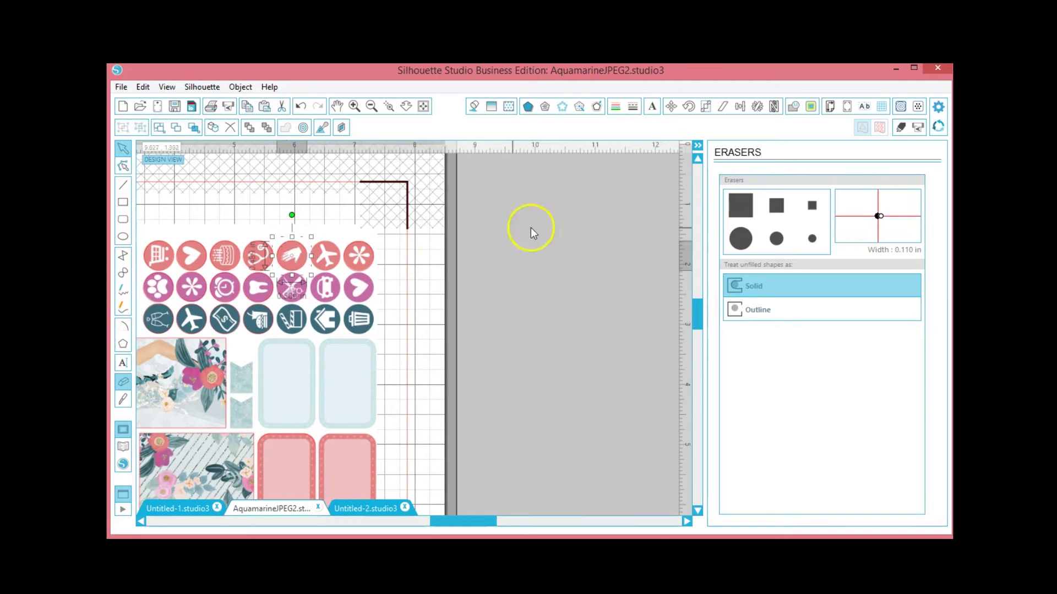
mouse_move(292, 239)
left_mouse_down()
mouse_move(319, 265)
mouse_move(286, 278)
mouse_move(294, 313)
left_mouse_up()
left_click(314, 271)
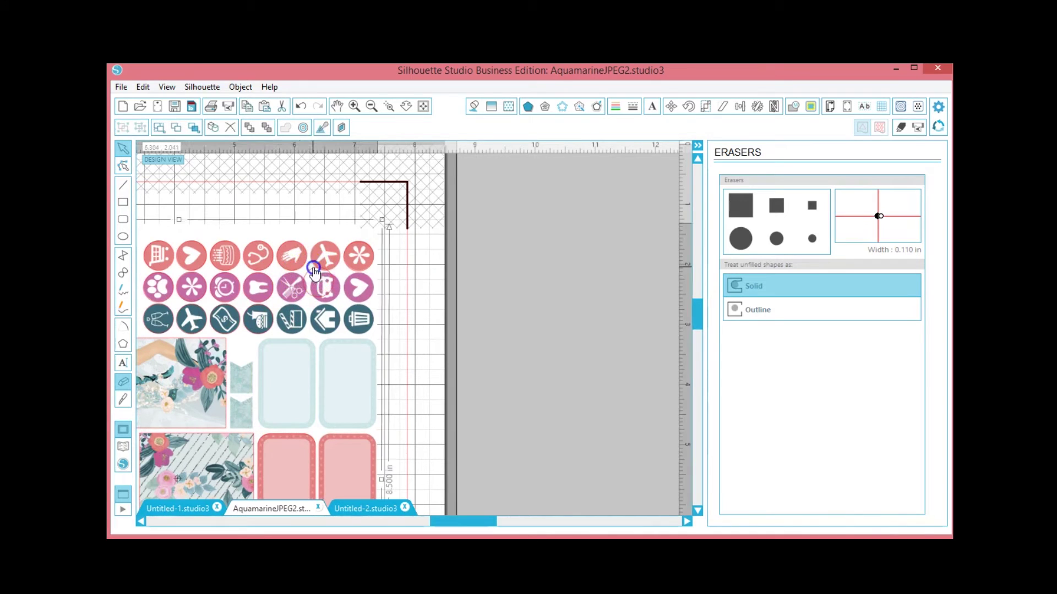
left_click_drag(315, 276, 287, 280)
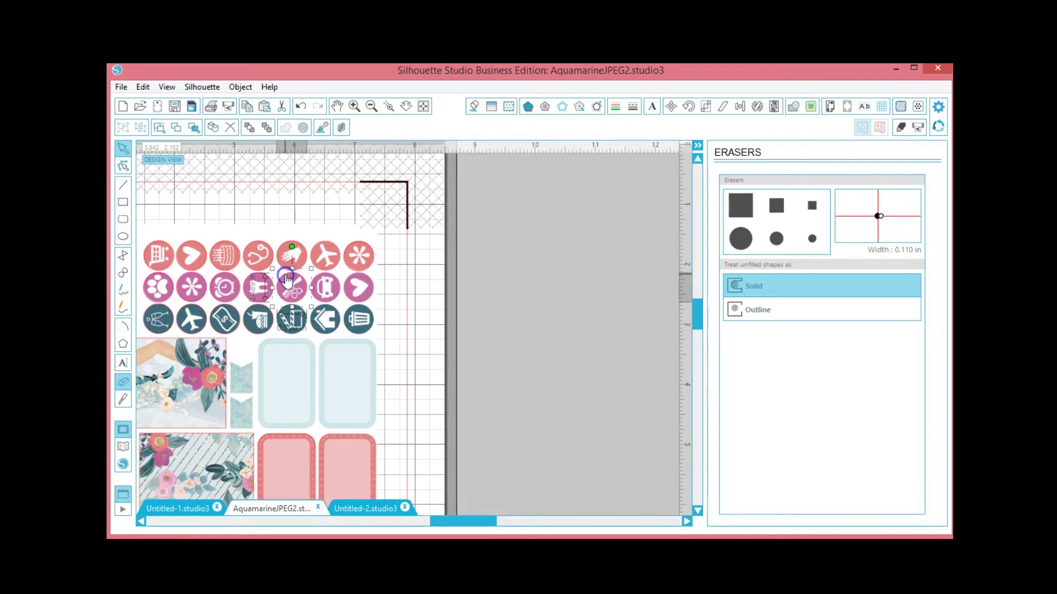
left_click_drag(294, 270, 285, 311)
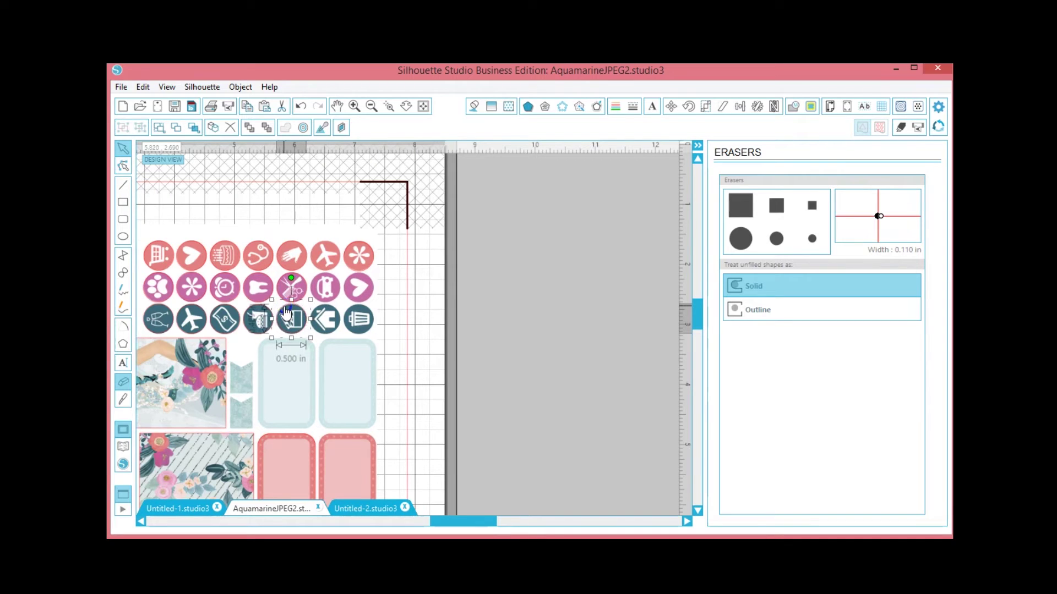
left_click(567, 259)
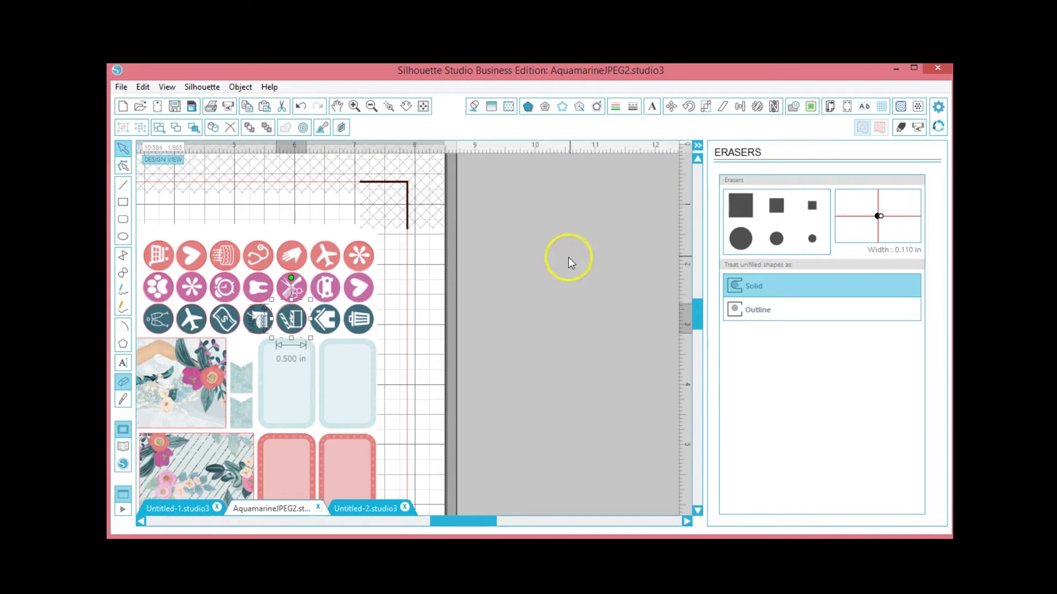
Step: Select the top-left pink rounded rectangle and reposition it
scroll(371, 271, "down", 5)
scroll(391, 448, "down", 5)
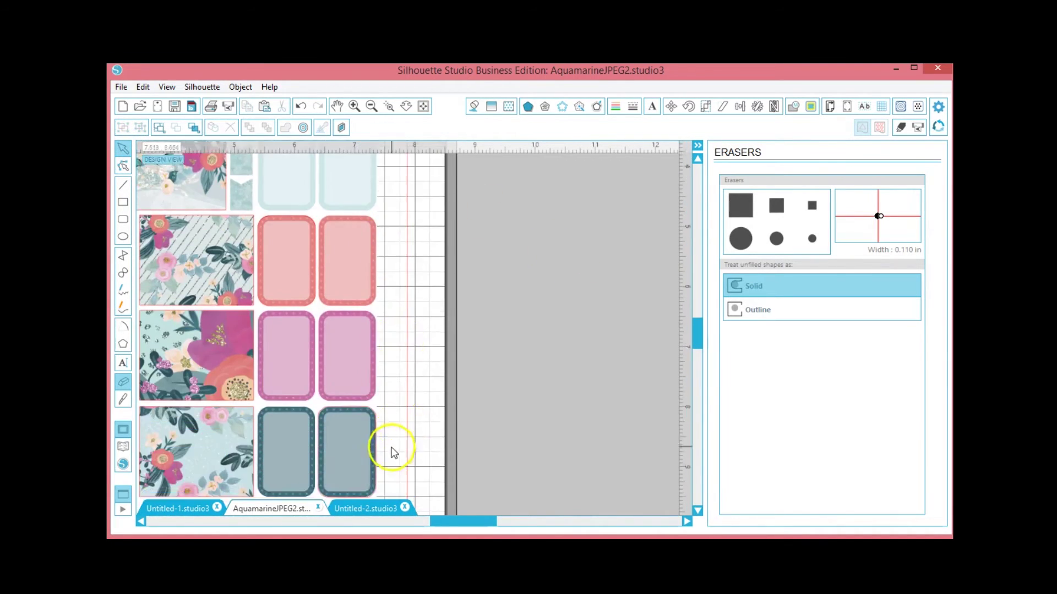
left_click(375, 410)
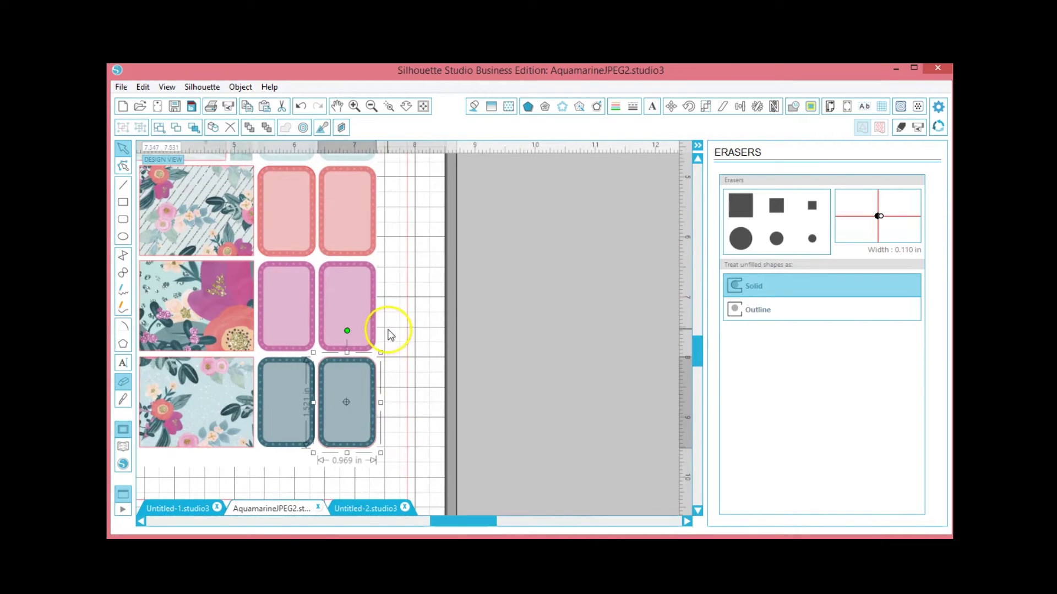
left_click(314, 253)
left_click_drag(316, 255, 369, 261)
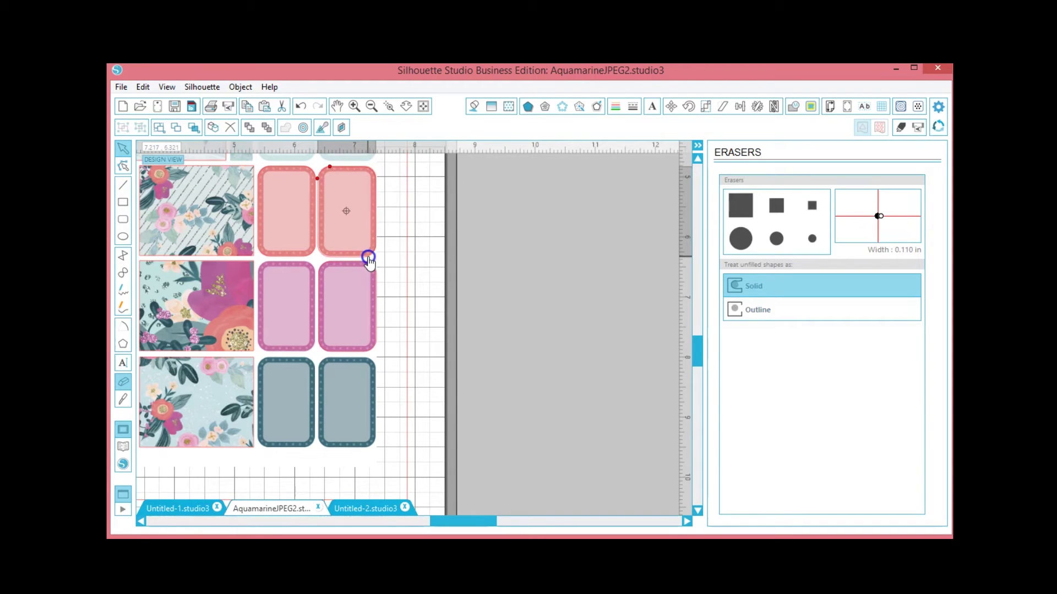
left_click_drag(368, 259, 369, 258)
left_click(448, 235)
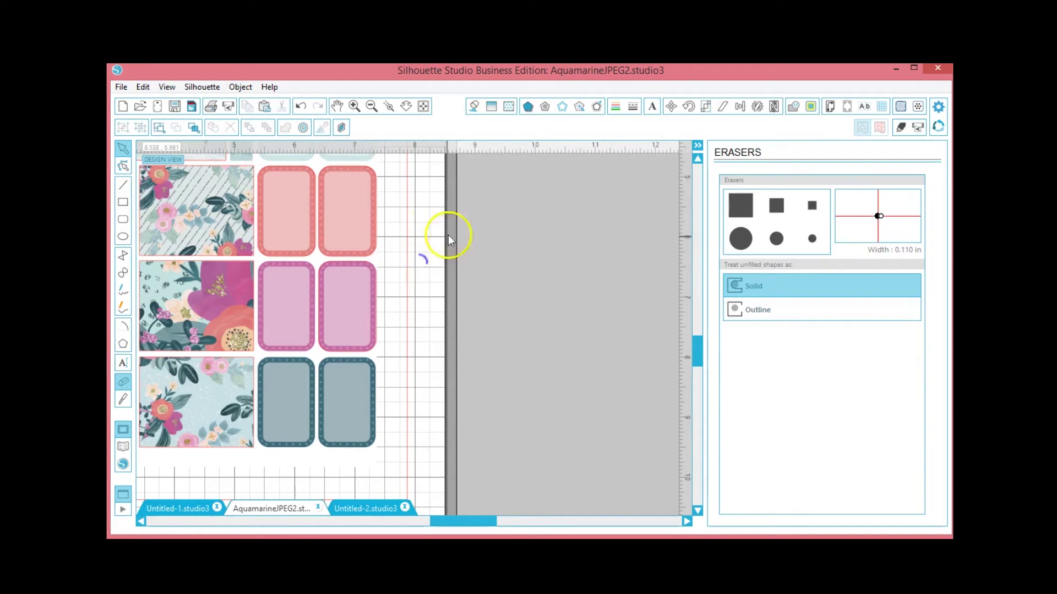
Step: Try the rounded cut outline on the bottom-right blue sticker, undo, then place it bottom-left
left_click(359, 200)
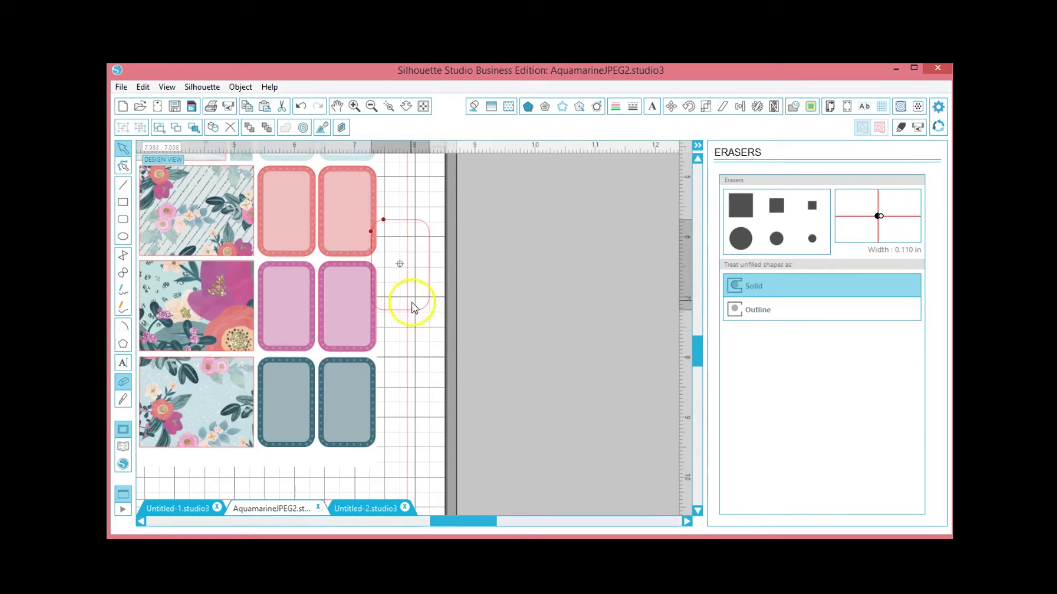
left_click_drag(416, 308, 364, 448)
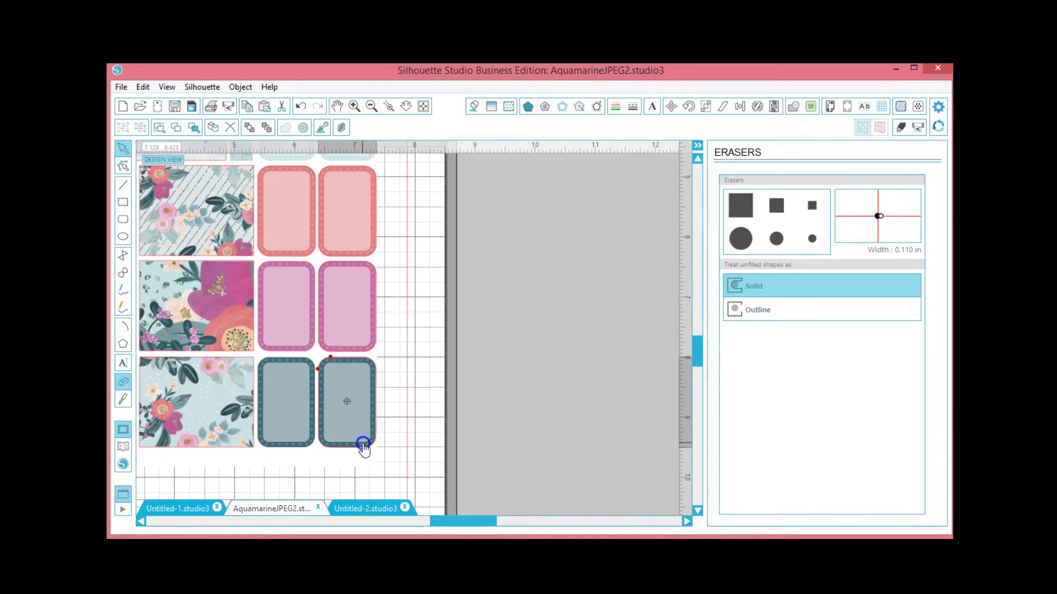
left_click(426, 410)
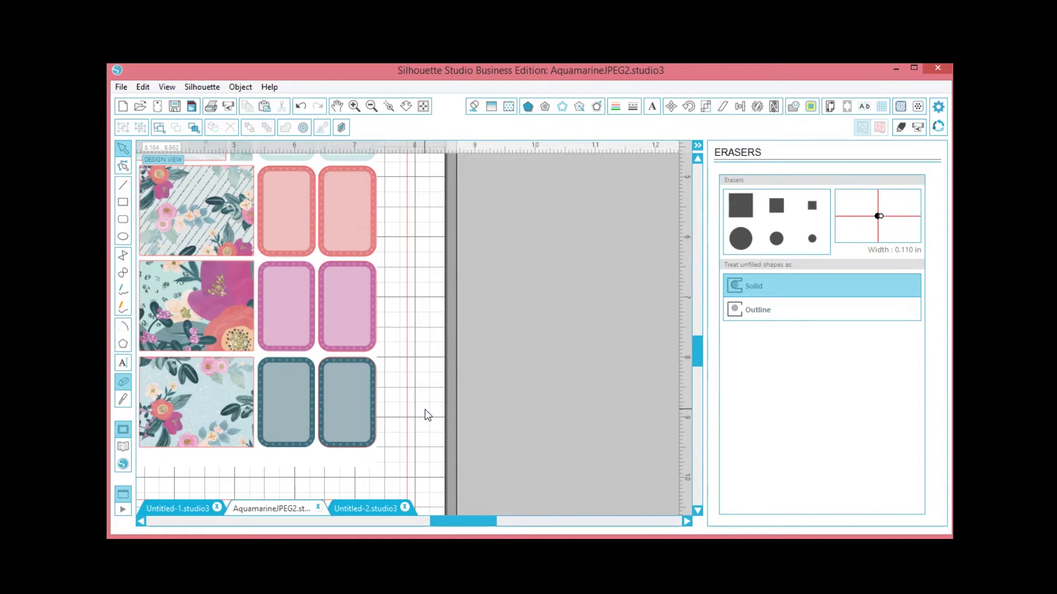
key("ctrl+z")
left_click_drag(418, 340, 279, 452)
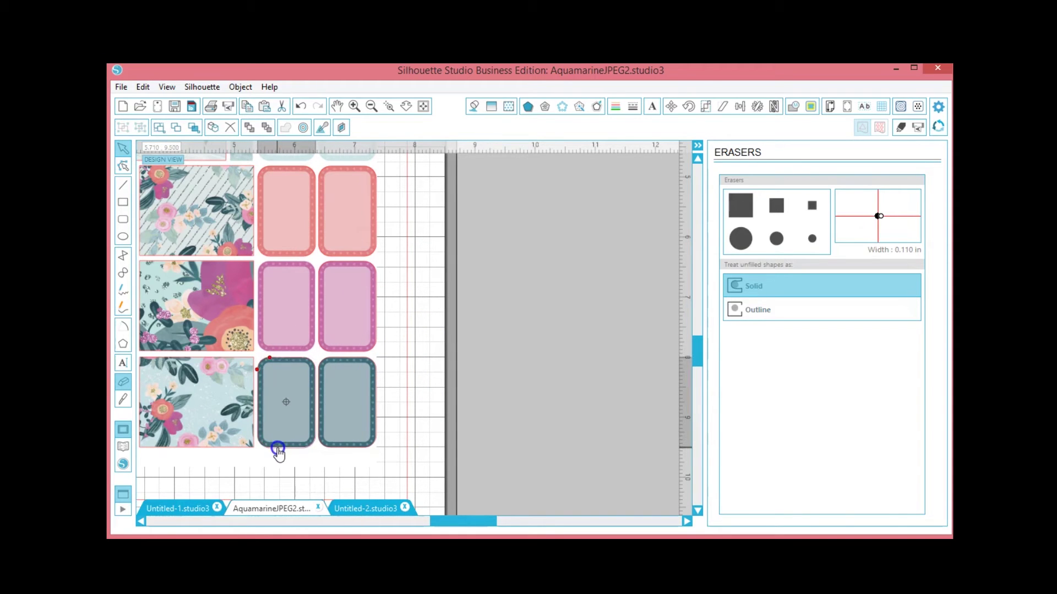
left_click(522, 390)
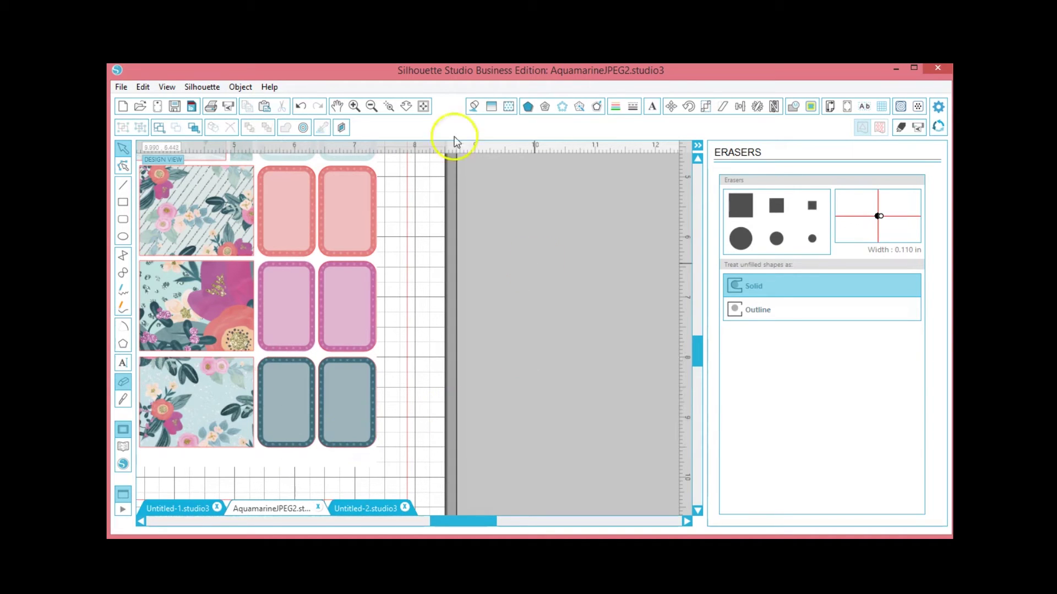
scroll(204, 265, "up", 1)
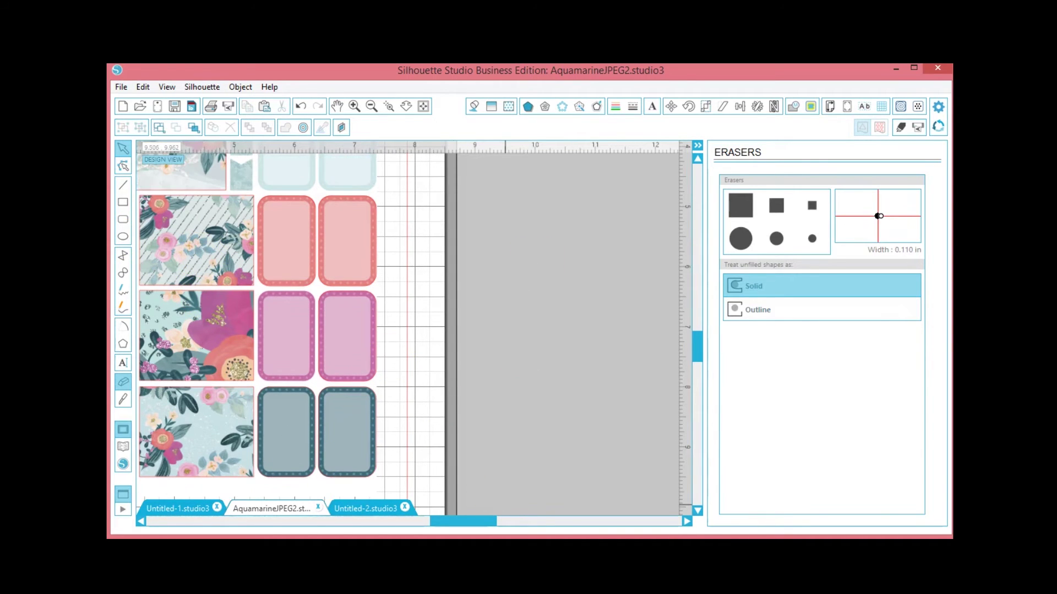
Step: Scroll the view up to the top of the sticker sheet
left_click_drag(469, 521, 406, 524)
scroll(487, 415, "up", 1)
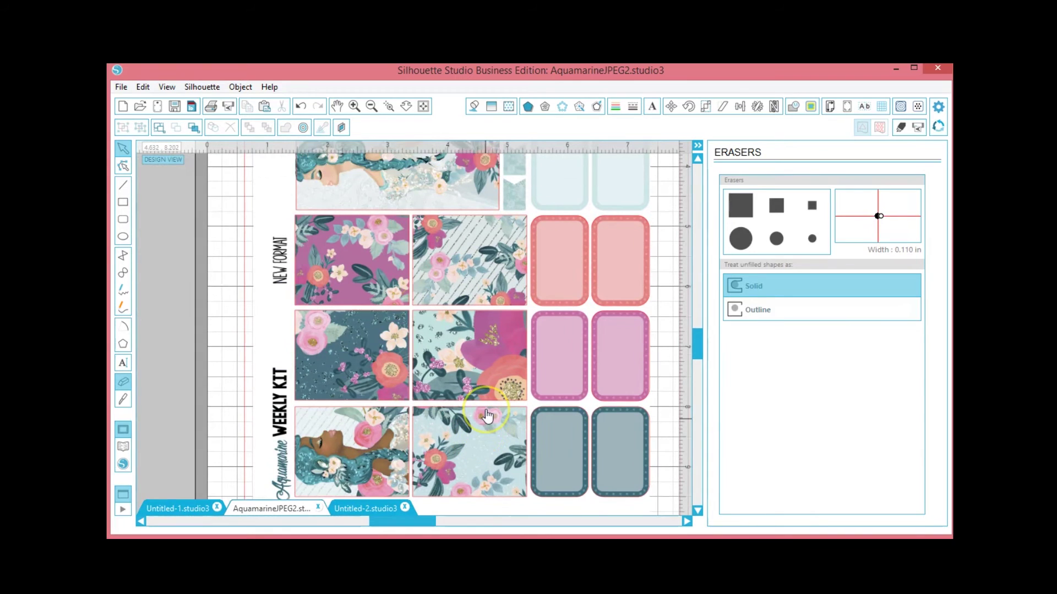
scroll(488, 415, "down", 2)
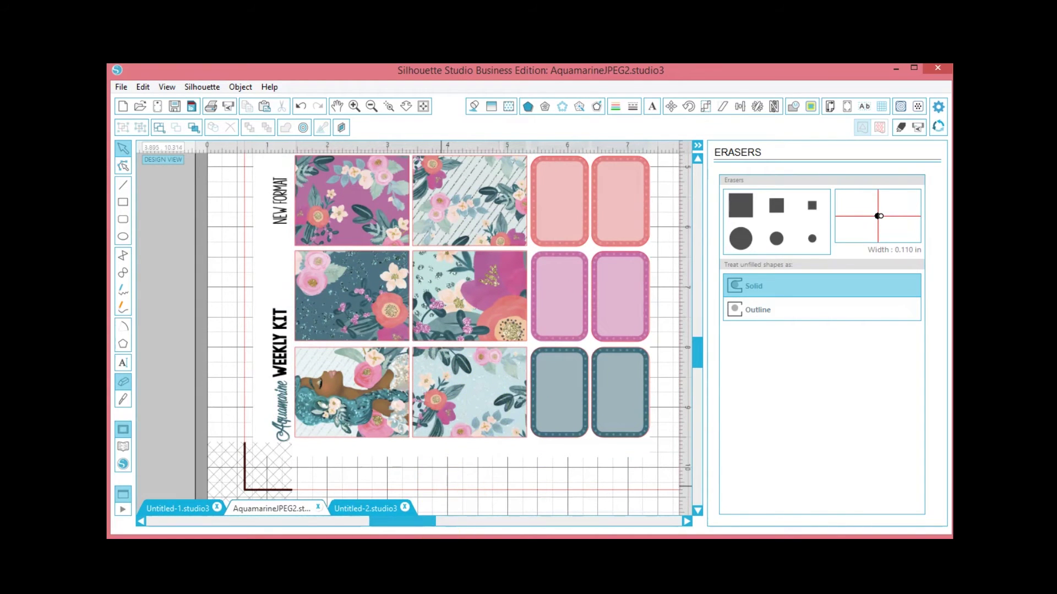
left_click_drag(394, 521, 425, 520)
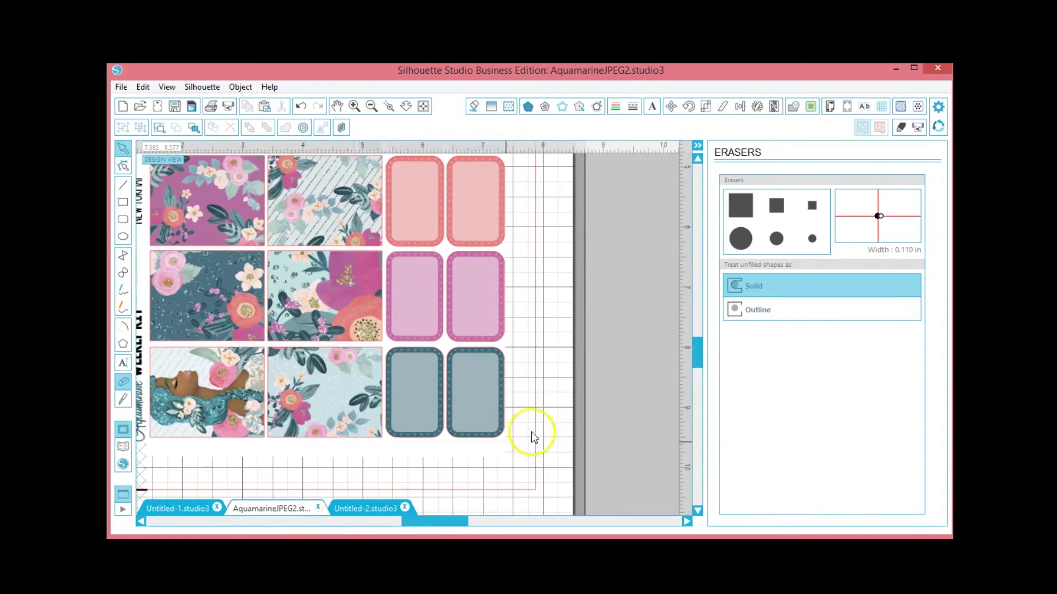
scroll(565, 431, "up", 2)
scroll(564, 429, "up", 8)
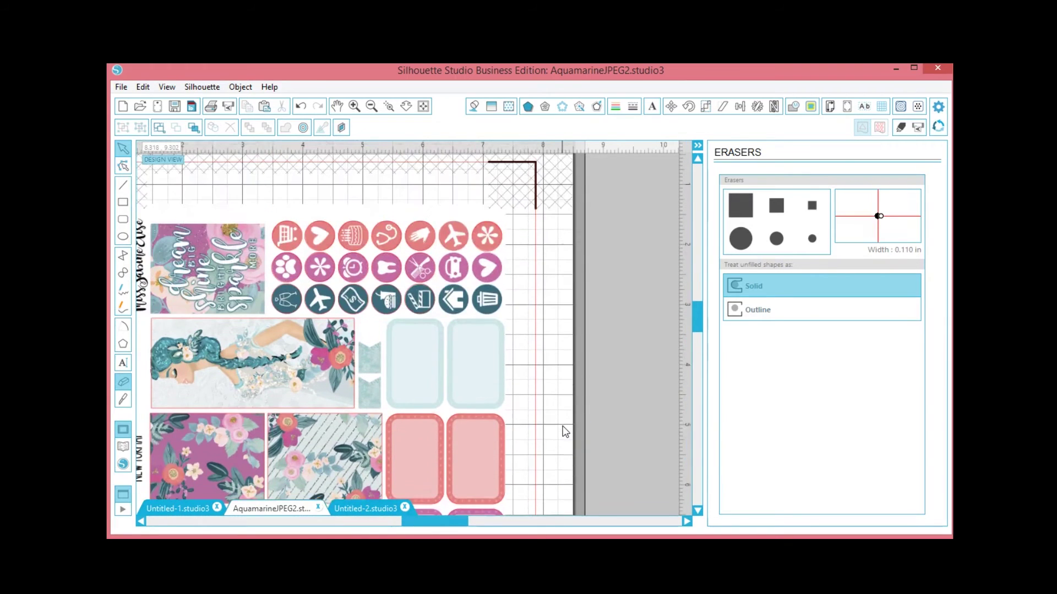
scroll(237, 438, "down", 1)
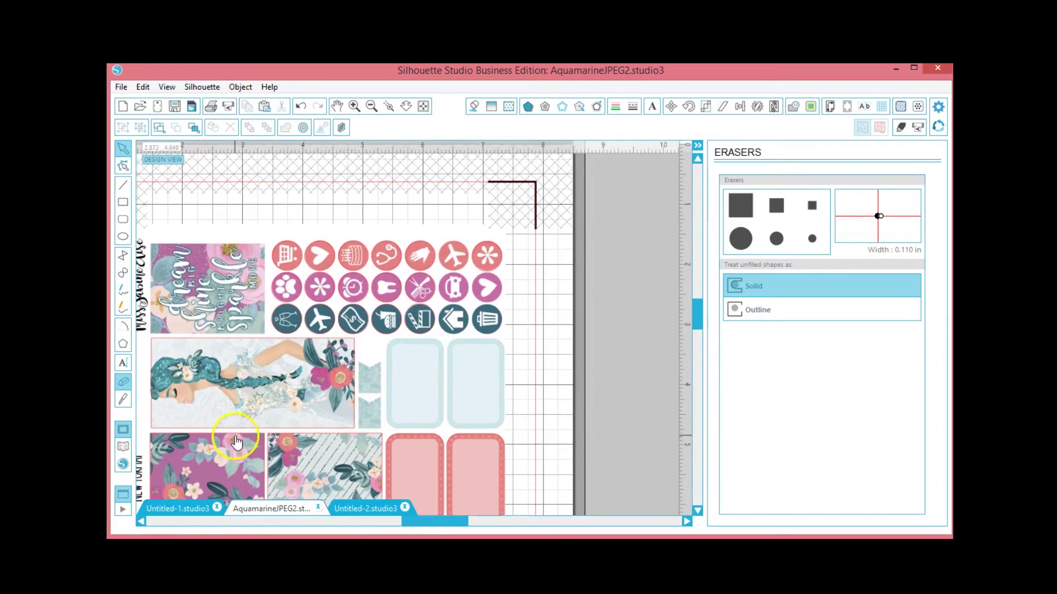
Step: Select and move an element inside the sticker sheet, then clear the selection
left_click(237, 438)
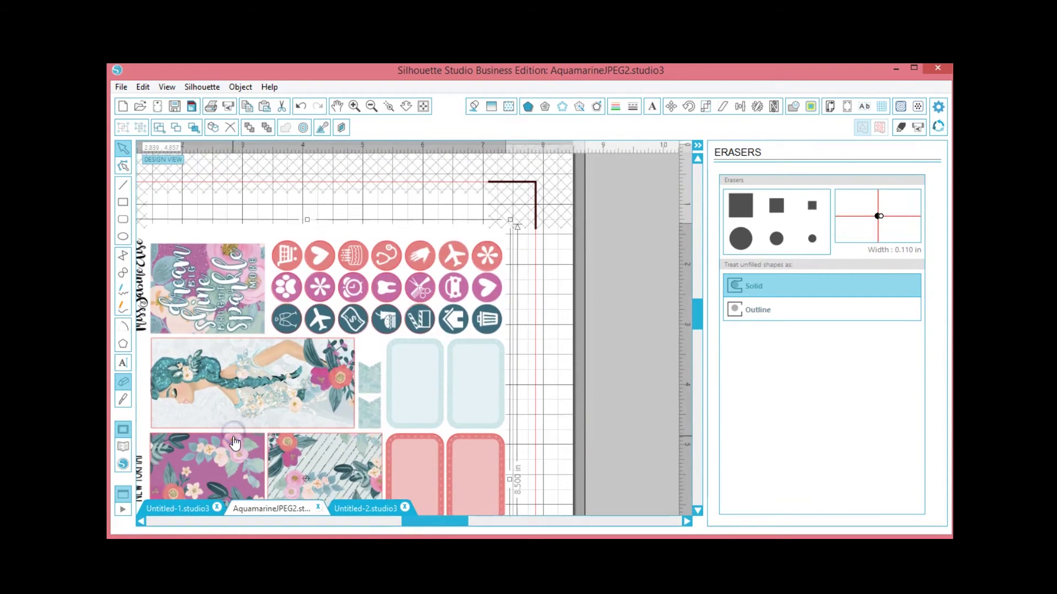
left_click(236, 438)
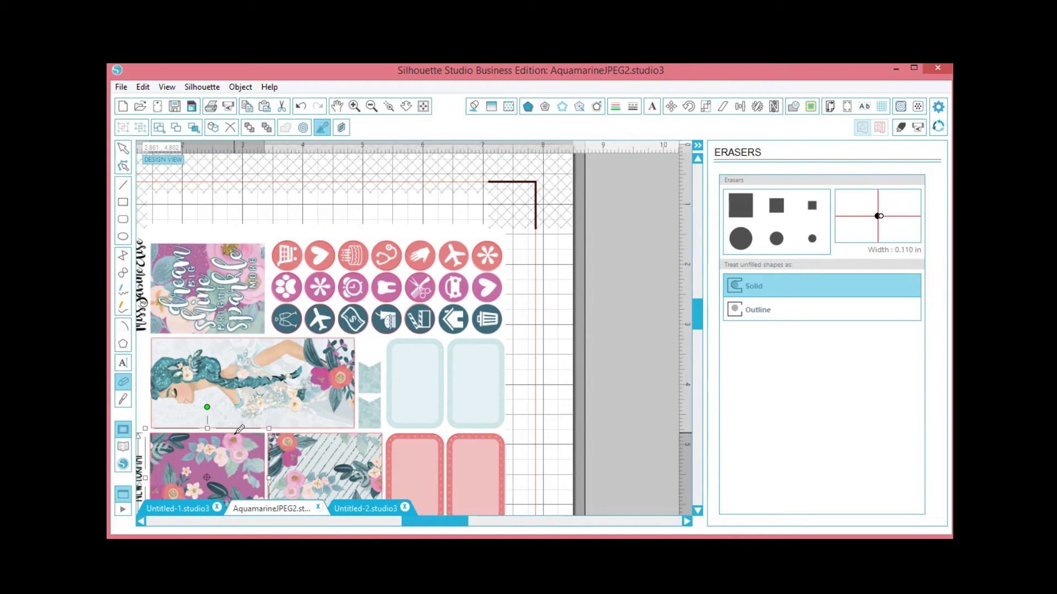
left_click_drag(236, 438, 215, 250)
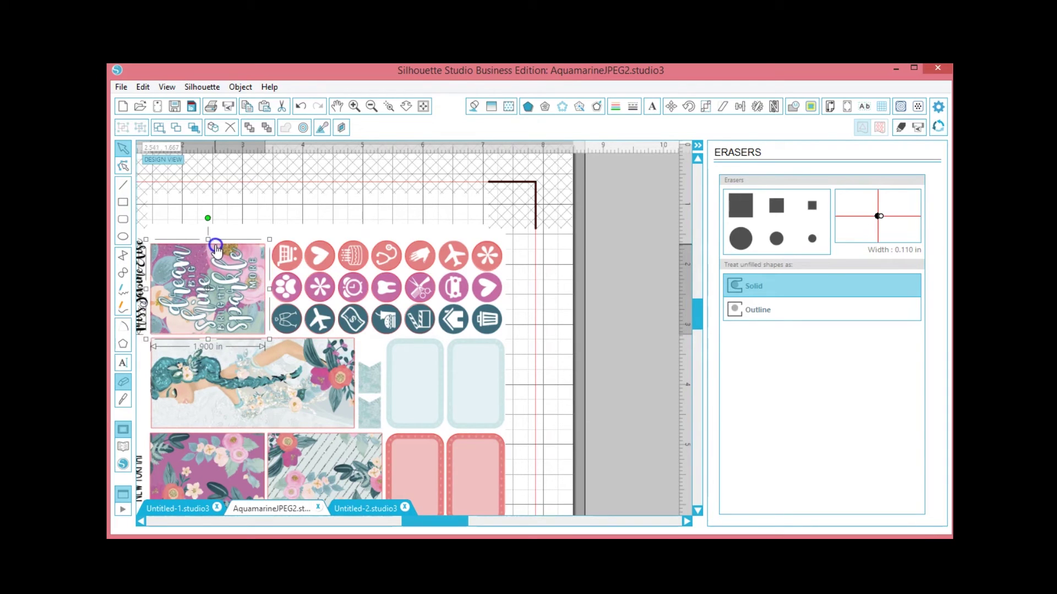
left_click(566, 346)
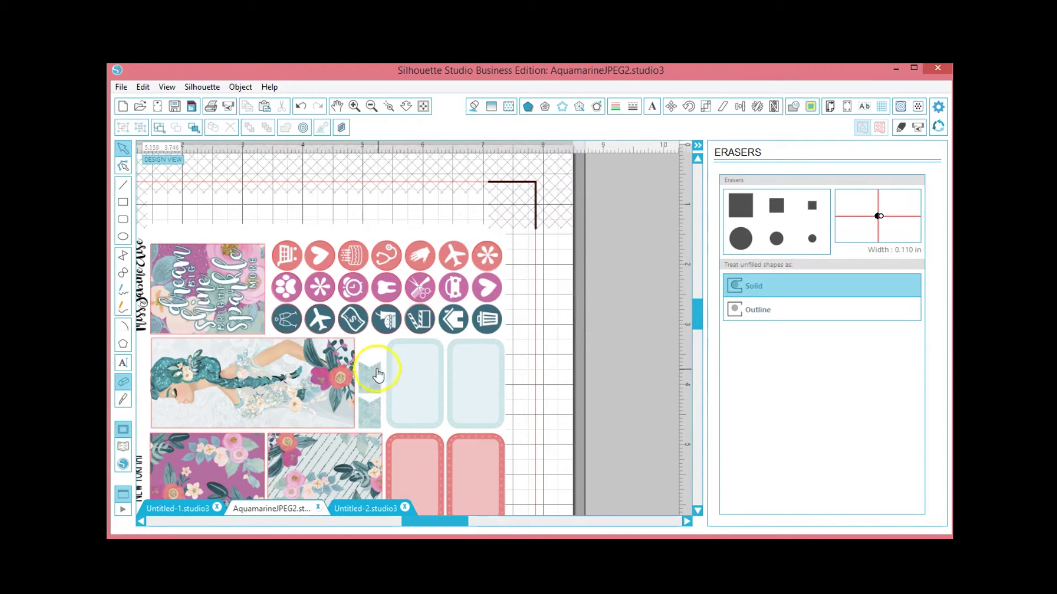
left_click(811, 106)
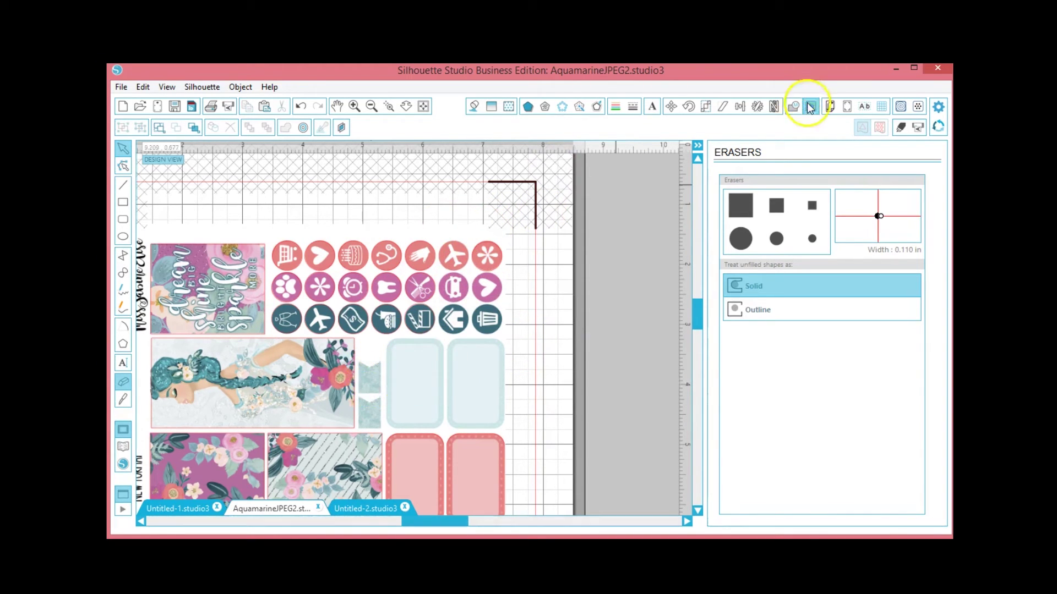
Step: Trace the small flag strip's outer edge with High Pass Filter off and Threshold 100%
left_click(765, 204)
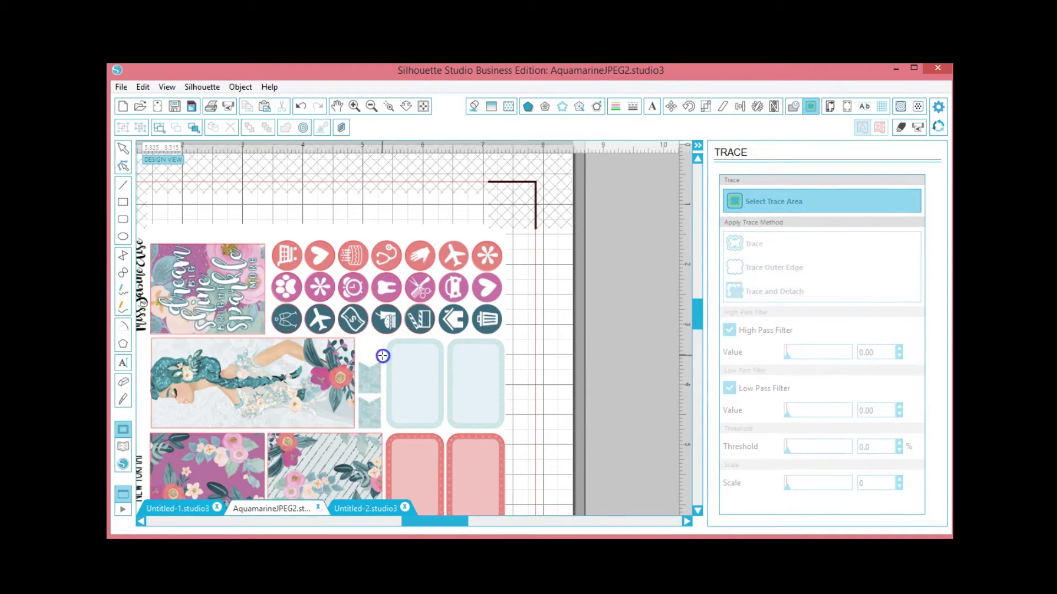
left_click_drag(383, 356, 357, 398)
left_click(749, 329)
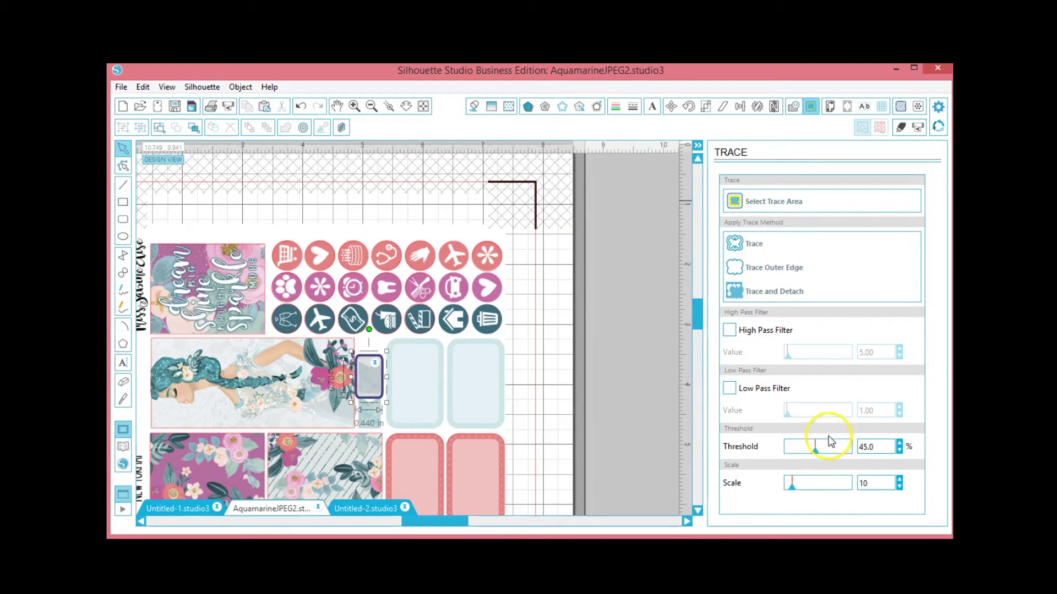
left_click_drag(815, 452, 932, 434)
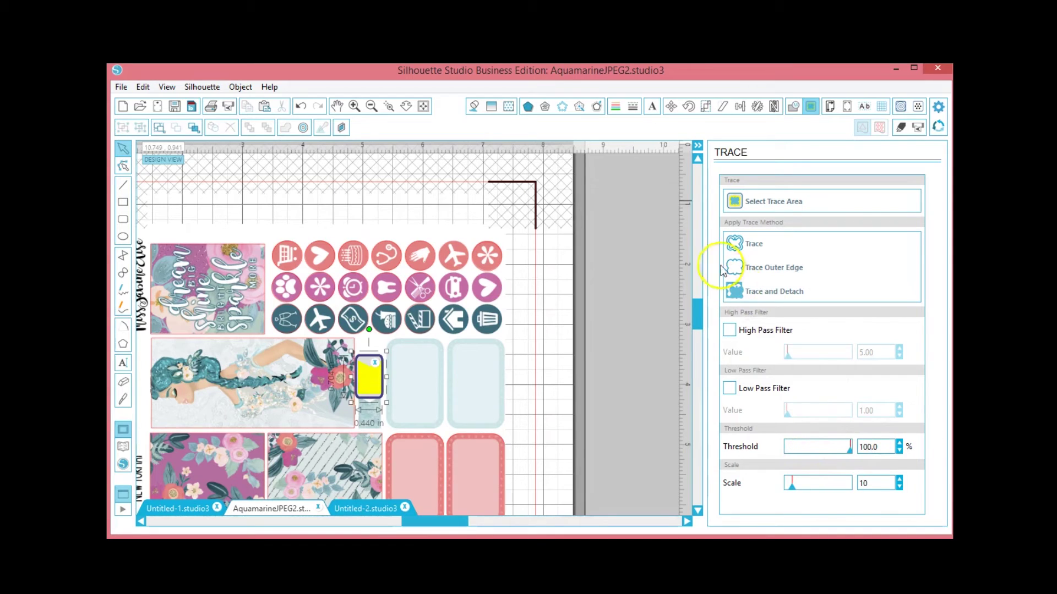
left_click(774, 270)
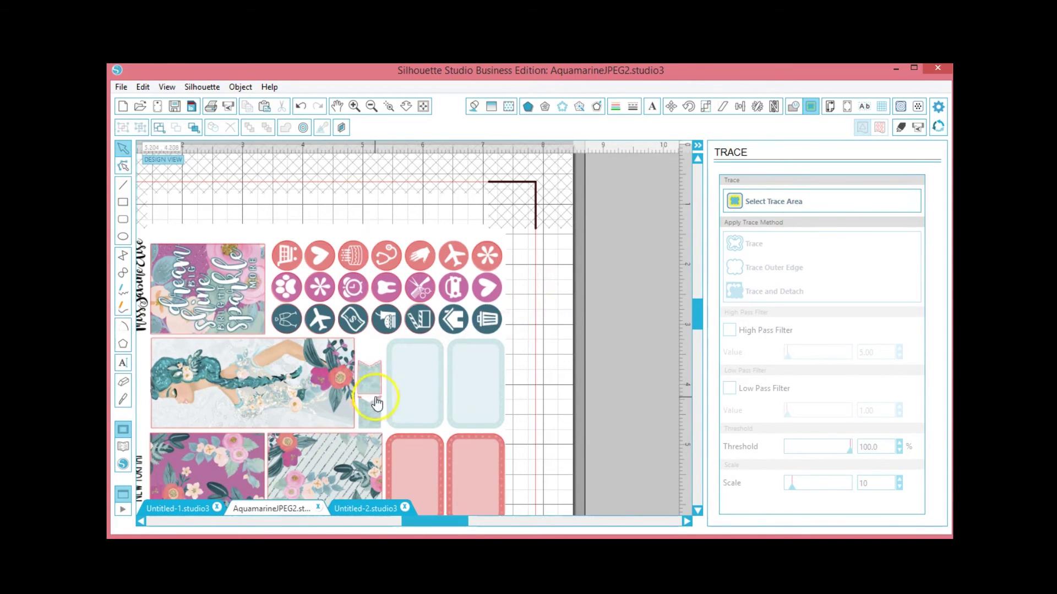
left_click(130, 383)
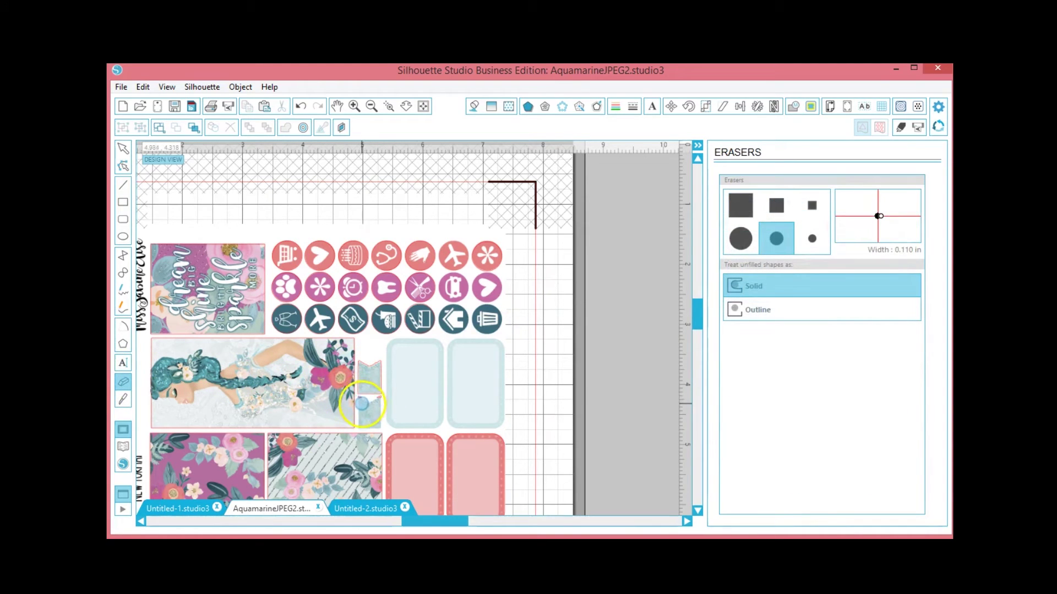
Step: Erase part of the traced flag piece and move the traced pieces off the mat
left_click_drag(363, 403, 365, 403)
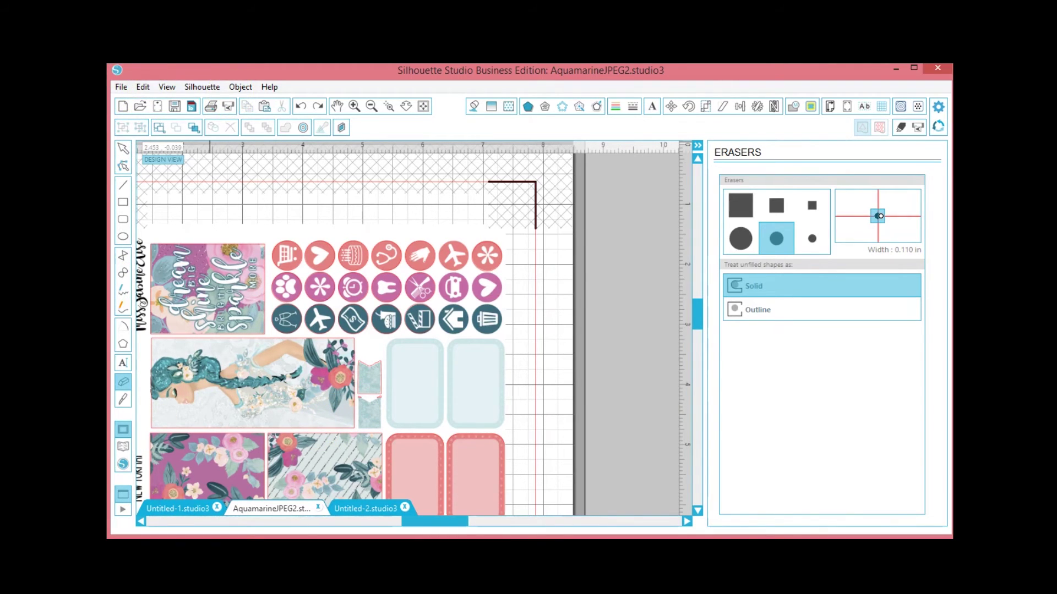
left_click(123, 151)
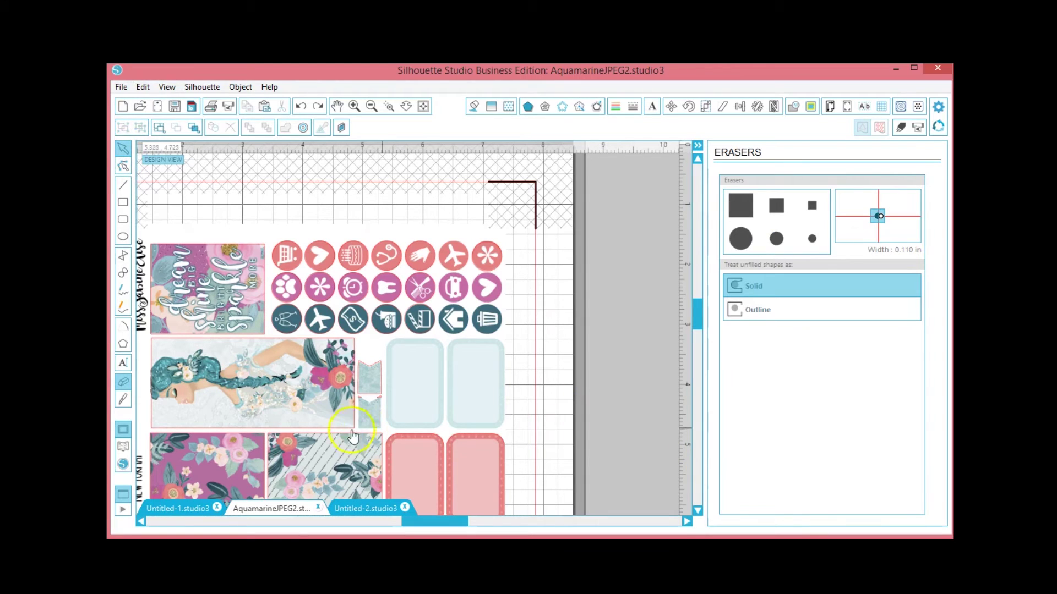
left_click(373, 366)
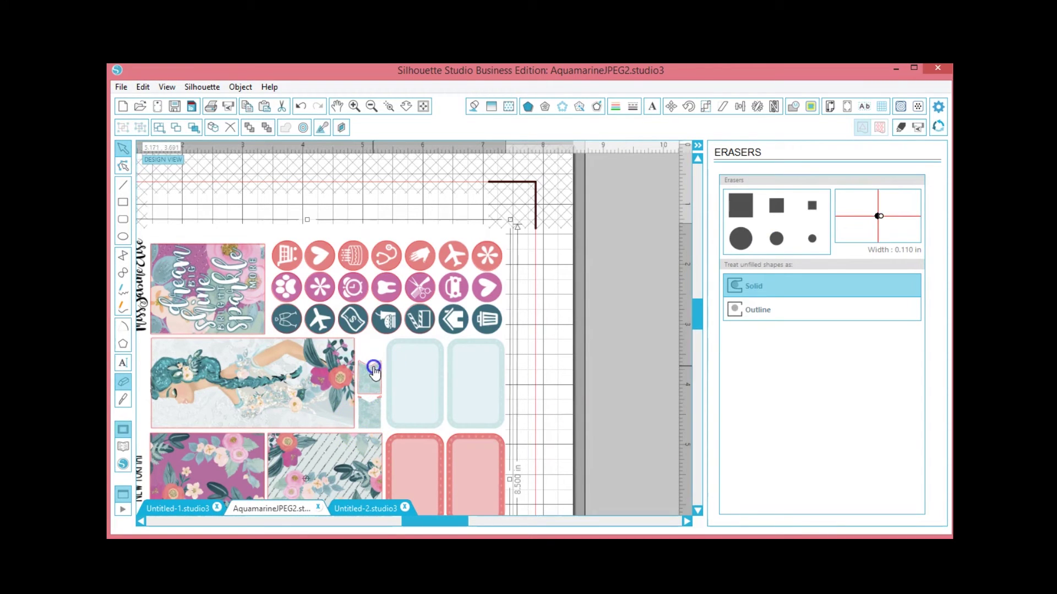
left_click_drag(373, 369, 586, 330)
left_click(587, 347)
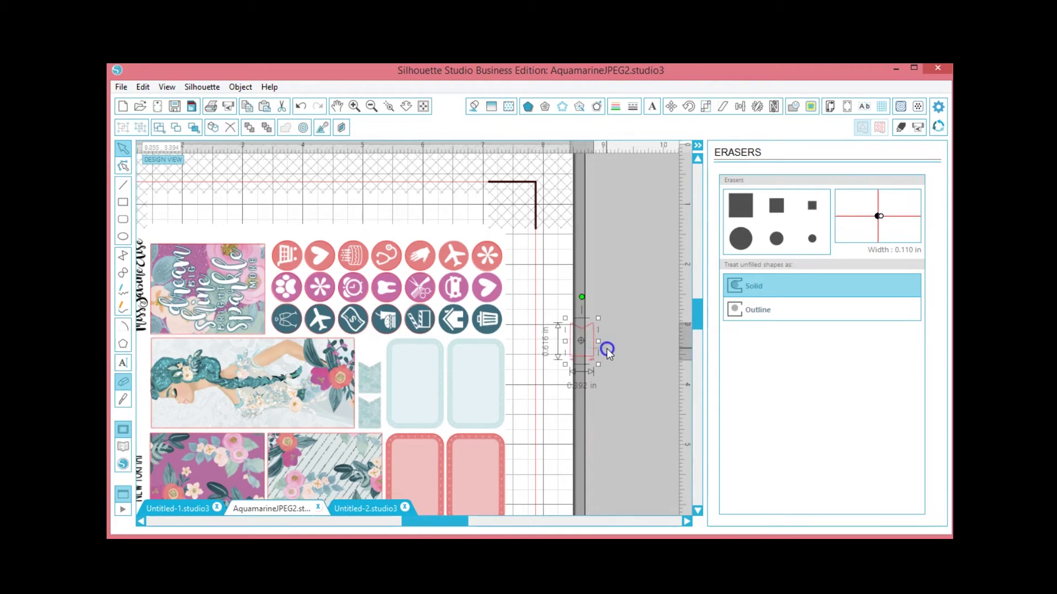
left_click_drag(595, 368, 613, 361)
left_click(596, 427)
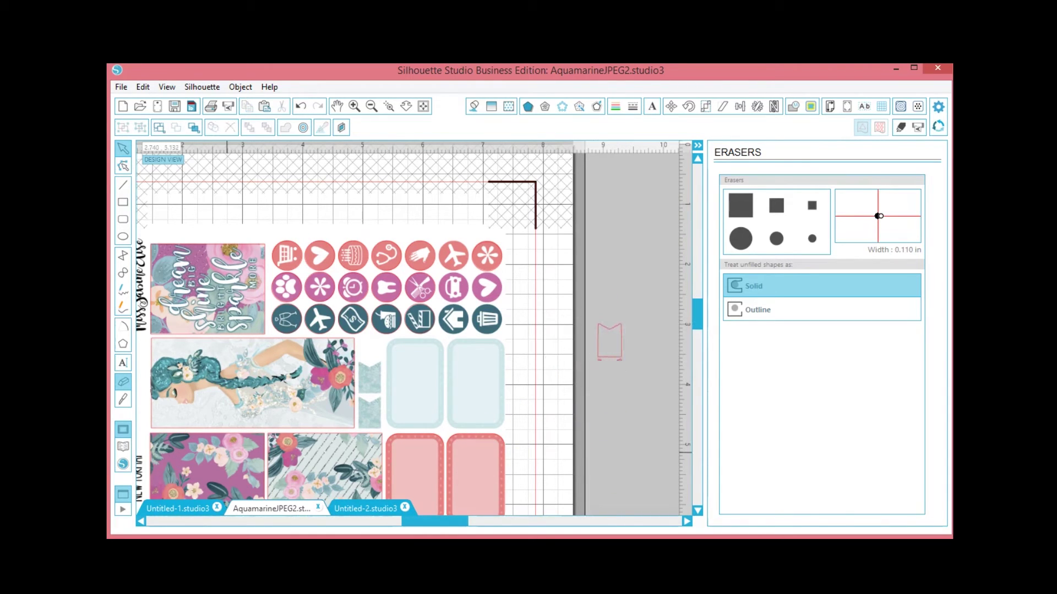
Step: Move the red cut outline onto the teal sticker, then switch to Untitled-2.studio3
left_click(776, 238)
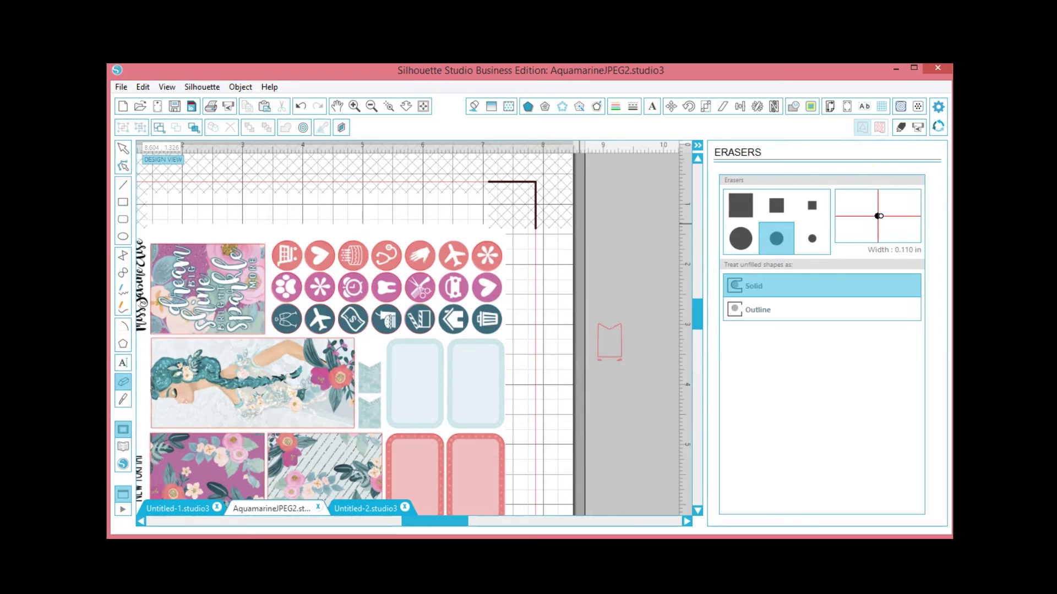
left_click(812, 238)
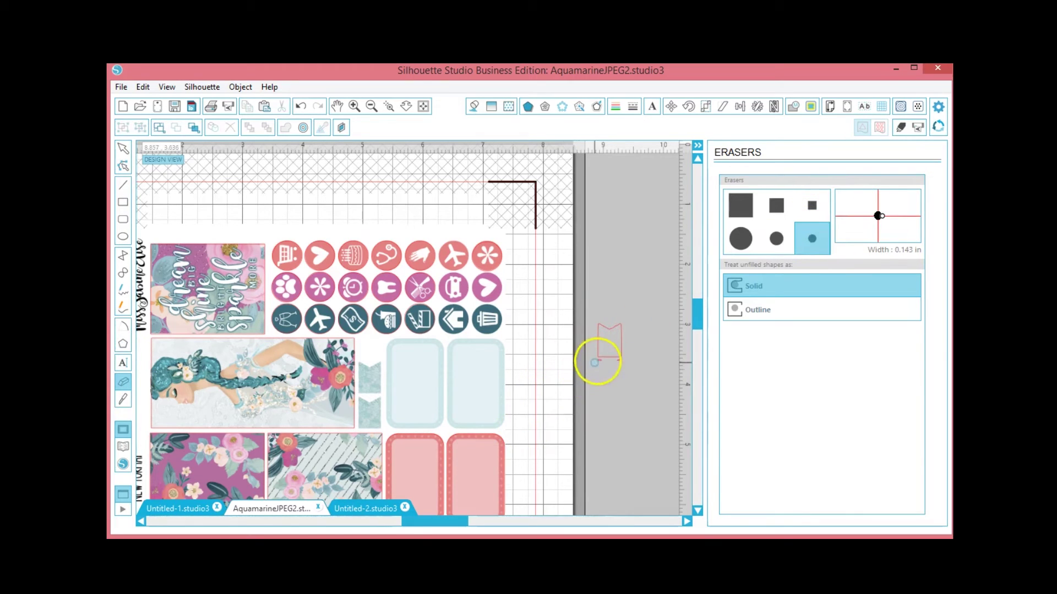
left_click(600, 363)
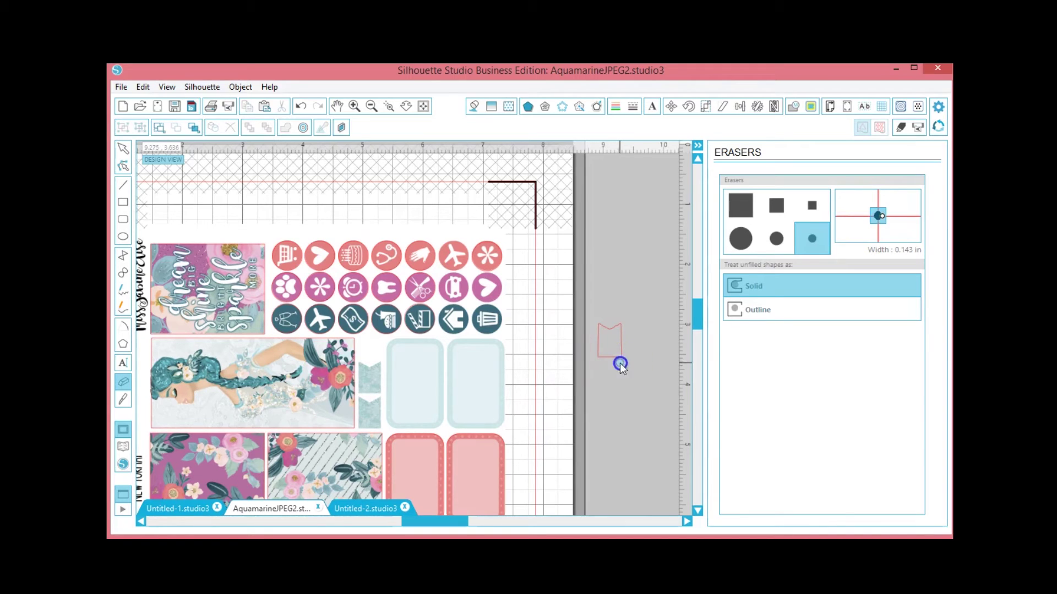
left_click(122, 149)
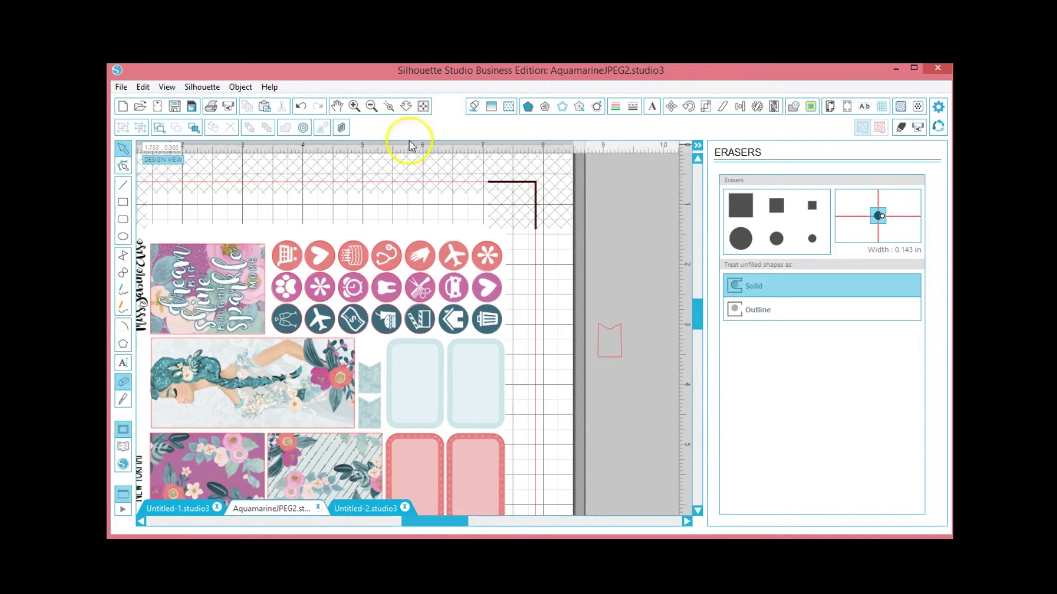
mouse_move(609, 359)
left_mouse_down()
mouse_move(369, 388)
mouse_move(376, 395)
mouse_move(365, 401)
left_mouse_up()
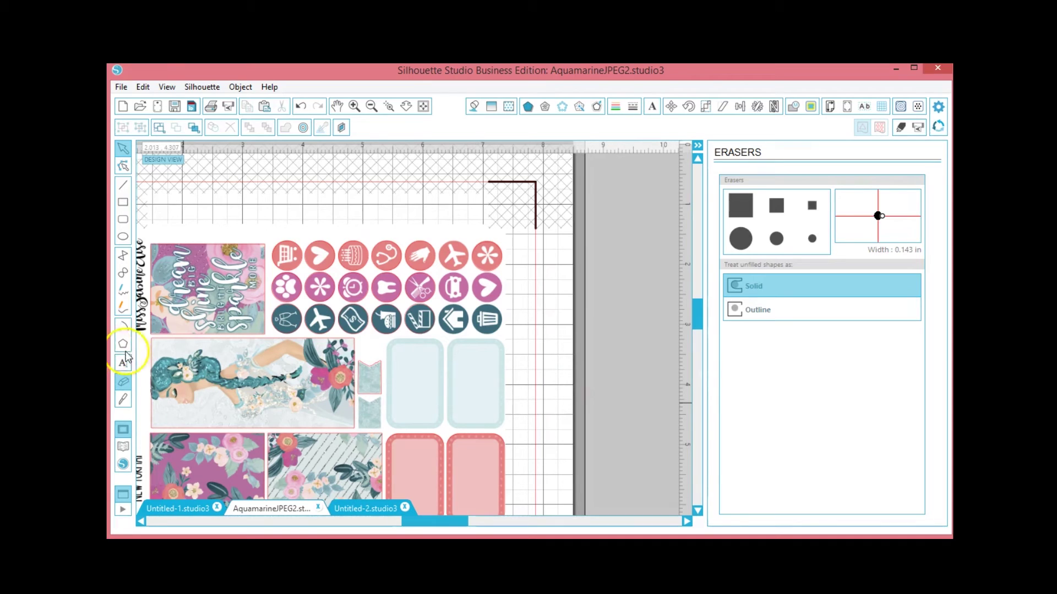
left_click(355, 509)
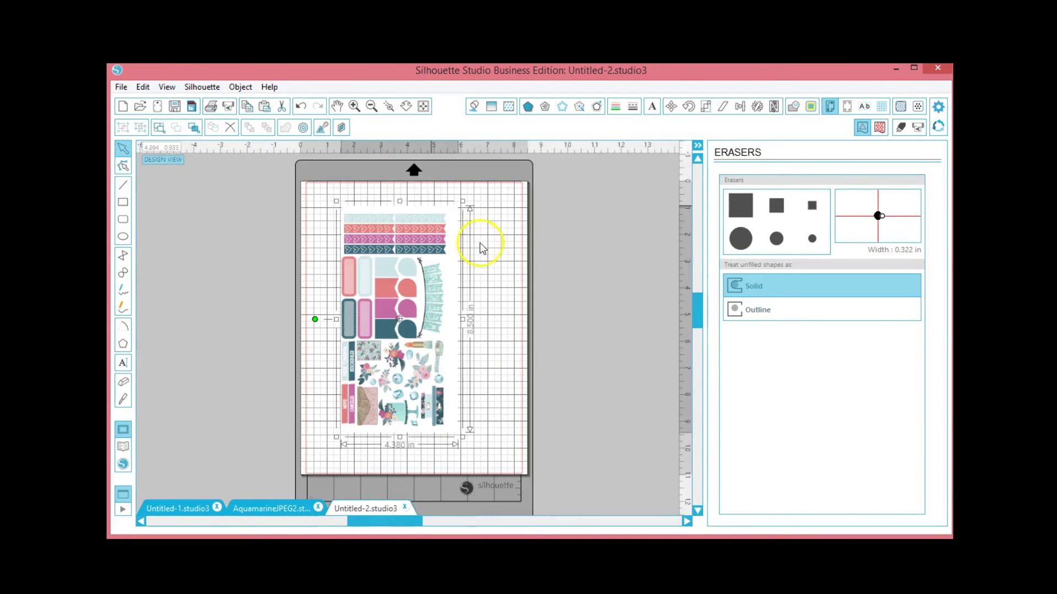
Step: Zoom in on the stickers and draw a rounded rectangle over the pink label sticker
left_click(485, 234)
left_click(353, 108)
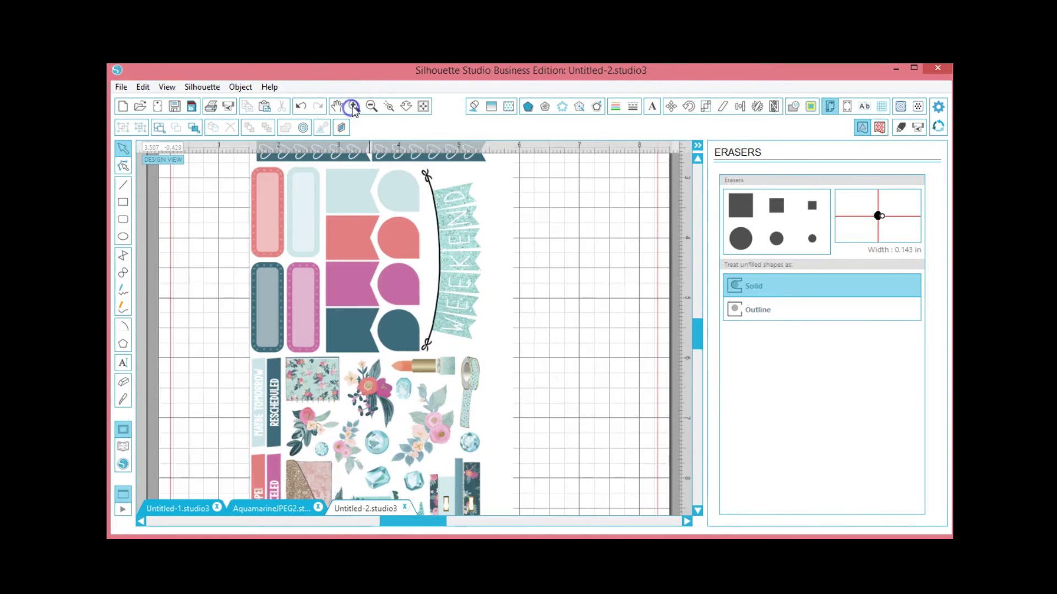
scroll(563, 276, "up", 3)
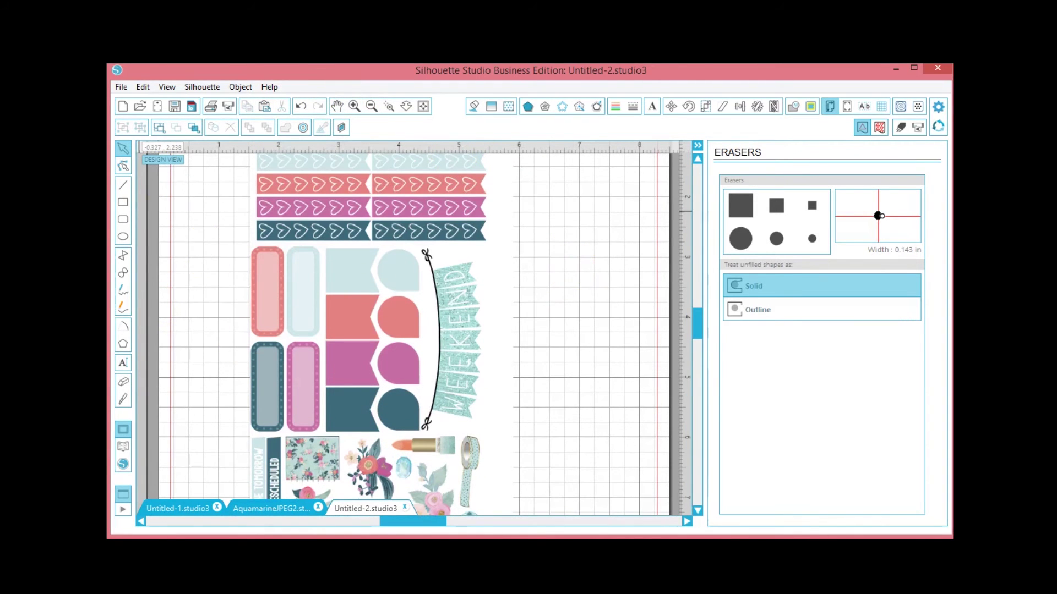
left_click(123, 220)
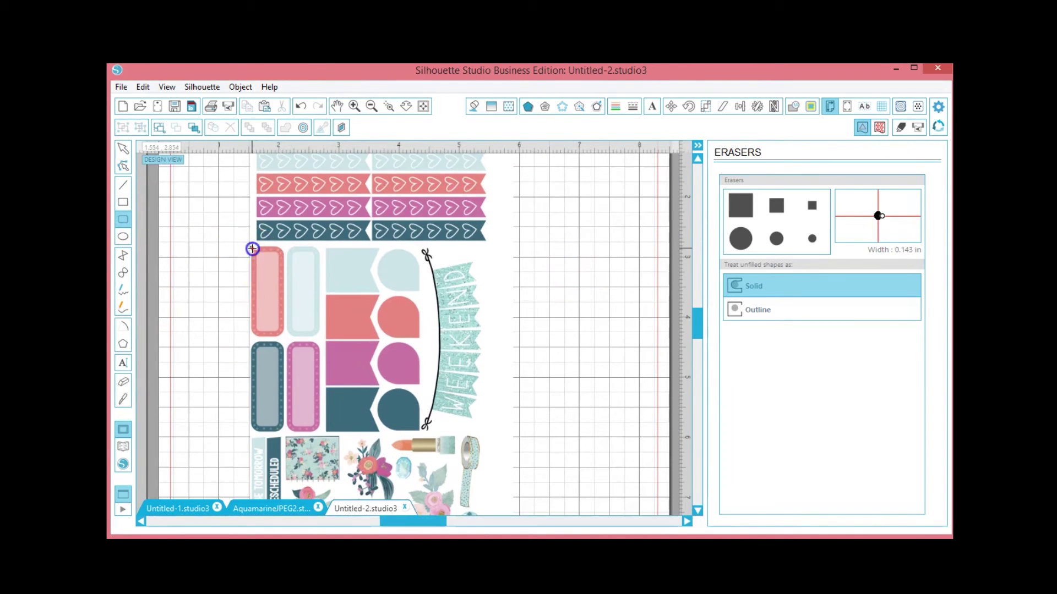
mouse_move(252, 248)
left_mouse_down()
mouse_move(266, 337)
mouse_move(283, 336)
left_mouse_up()
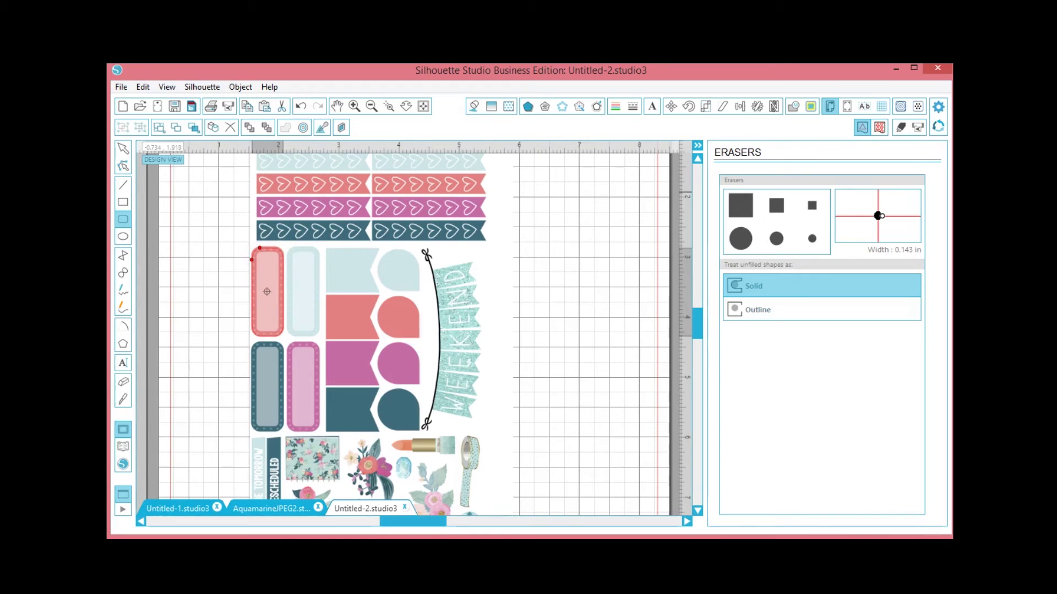
Step: Resize the rounded-rectangle cut line to 0.529 × 1.498 in so it fits the pink label
left_click(124, 149)
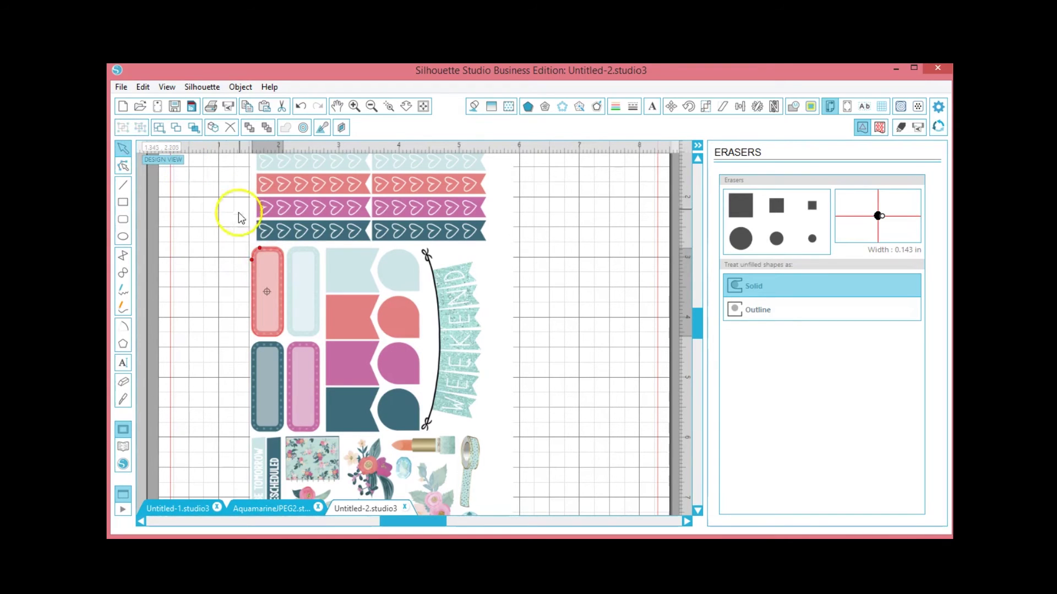
left_click(257, 253)
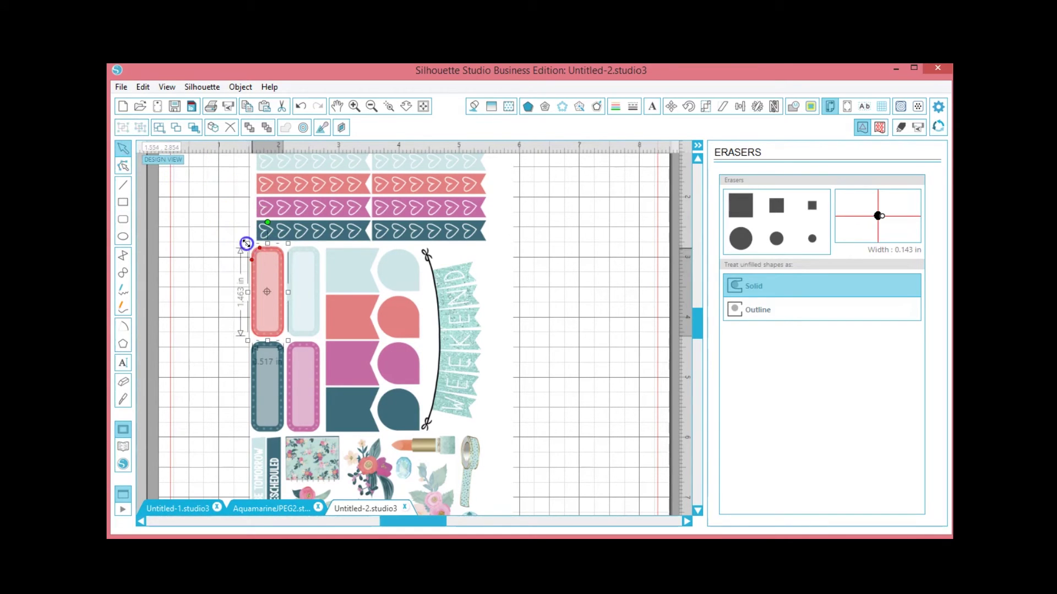
left_click_drag(246, 243, 246, 241)
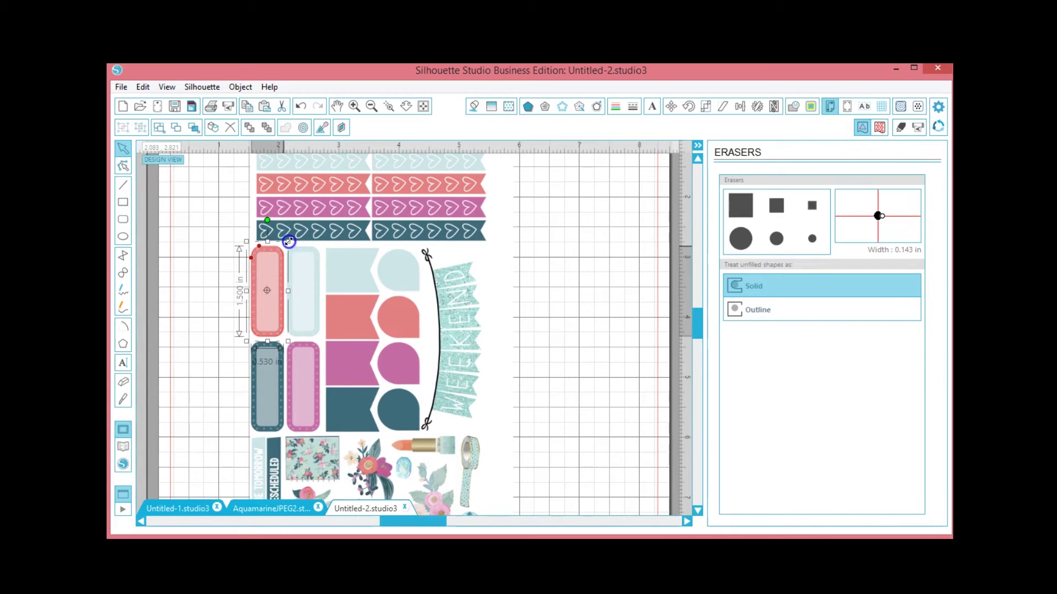
left_click_drag(290, 242, 293, 243)
left_click_drag(288, 290, 287, 292)
left_click(594, 356)
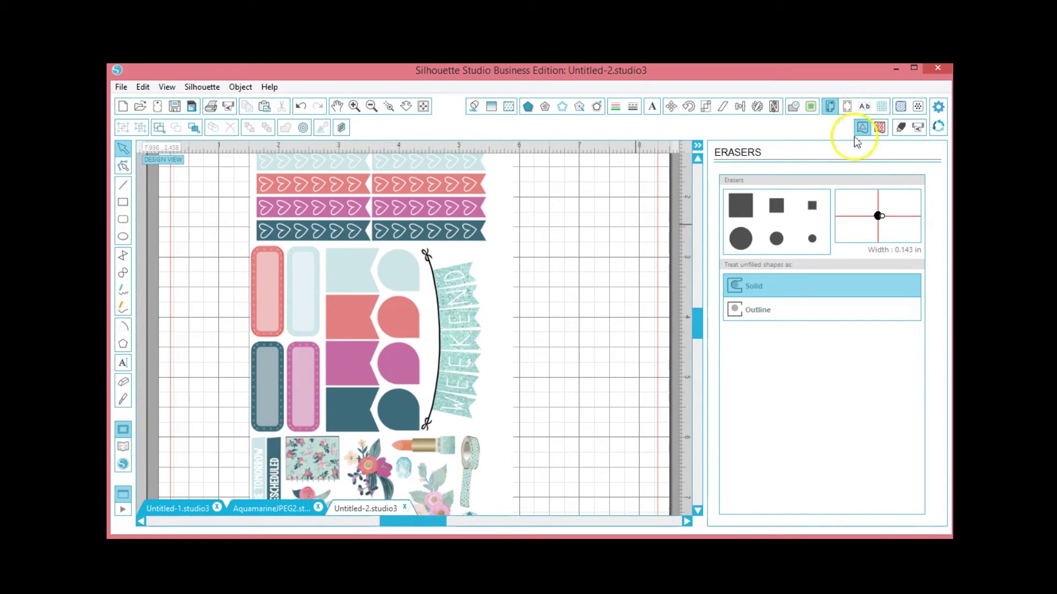
Step: Trace the outer edges of the flag and tab sticker column with High Pass Filter off
left_click(811, 106)
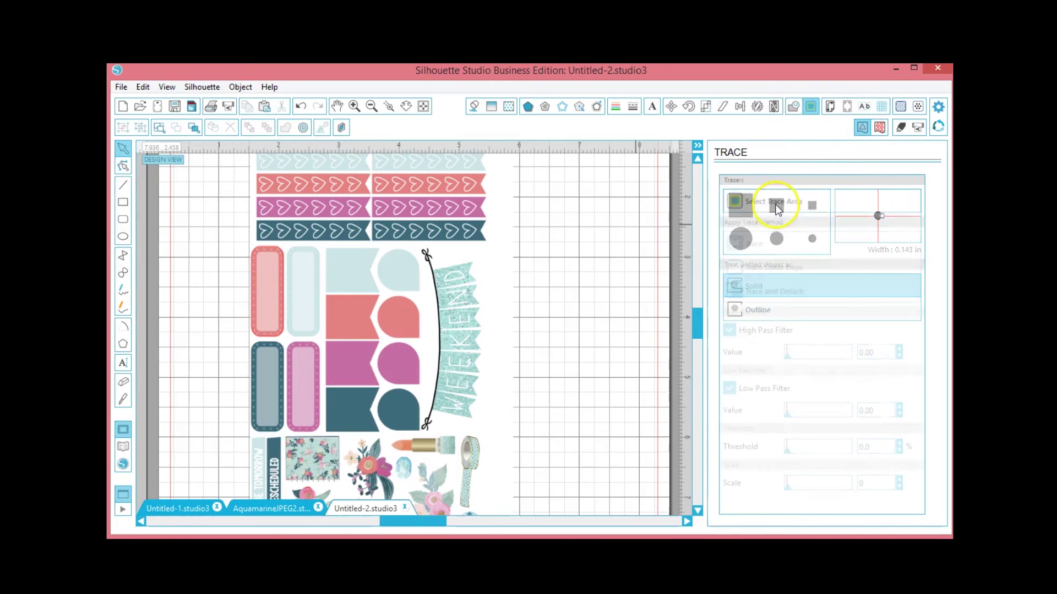
left_click(774, 201)
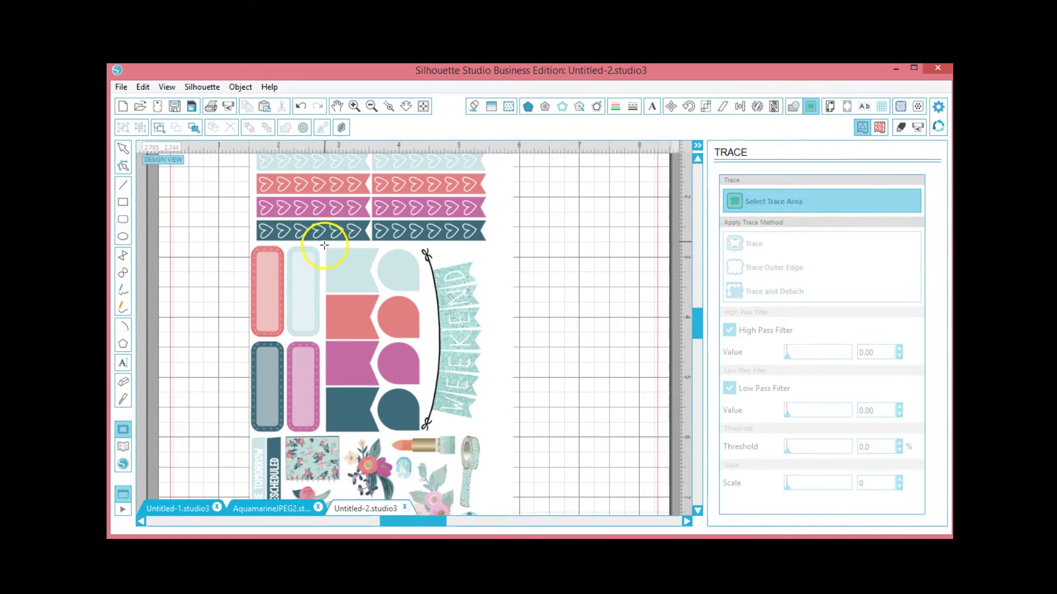
mouse_move(324, 246)
left_mouse_down()
mouse_move(370, 312)
mouse_move(426, 438)
left_mouse_up()
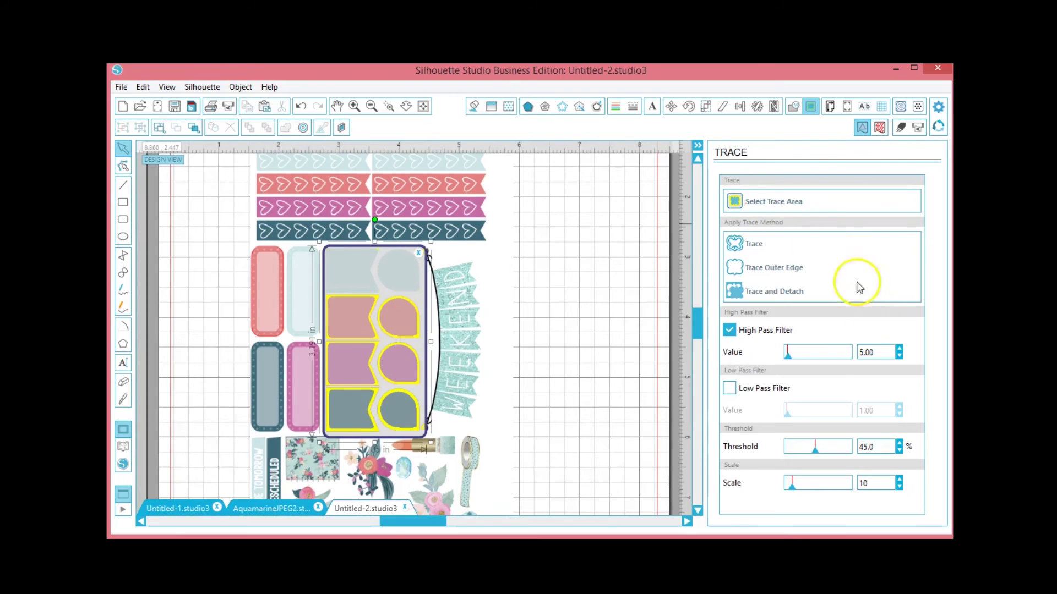
left_click(753, 333)
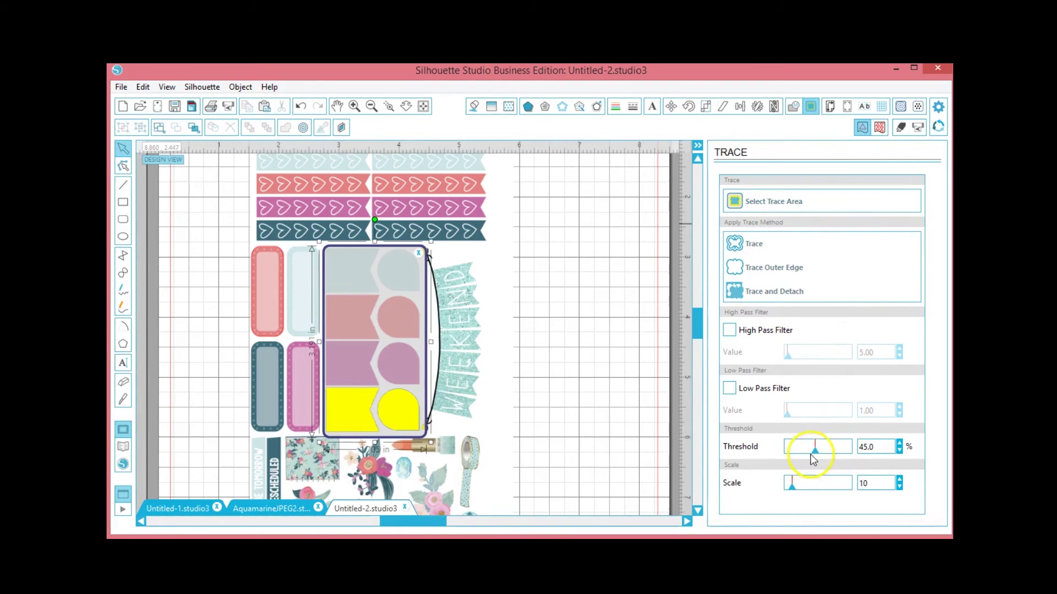
left_click_drag(826, 452, 916, 447)
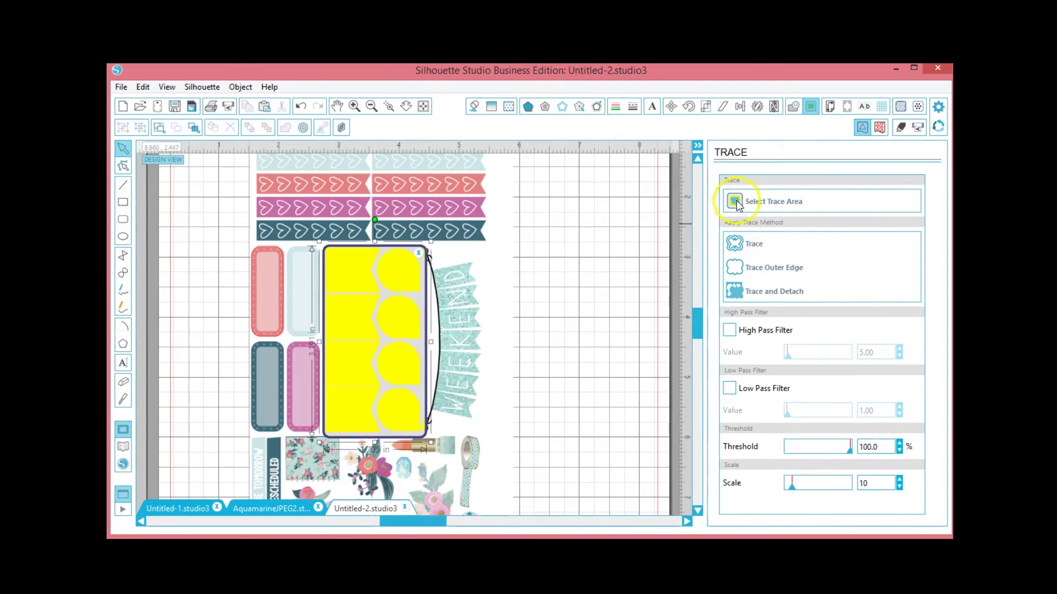
left_click(761, 270)
Step: Undo that trace, retrace at threshold 88.2, and move the outlines to the empty right side
mouse_move(387, 296)
left_mouse_down()
mouse_move(385, 288)
mouse_move(621, 302)
mouse_move(611, 304)
left_mouse_up()
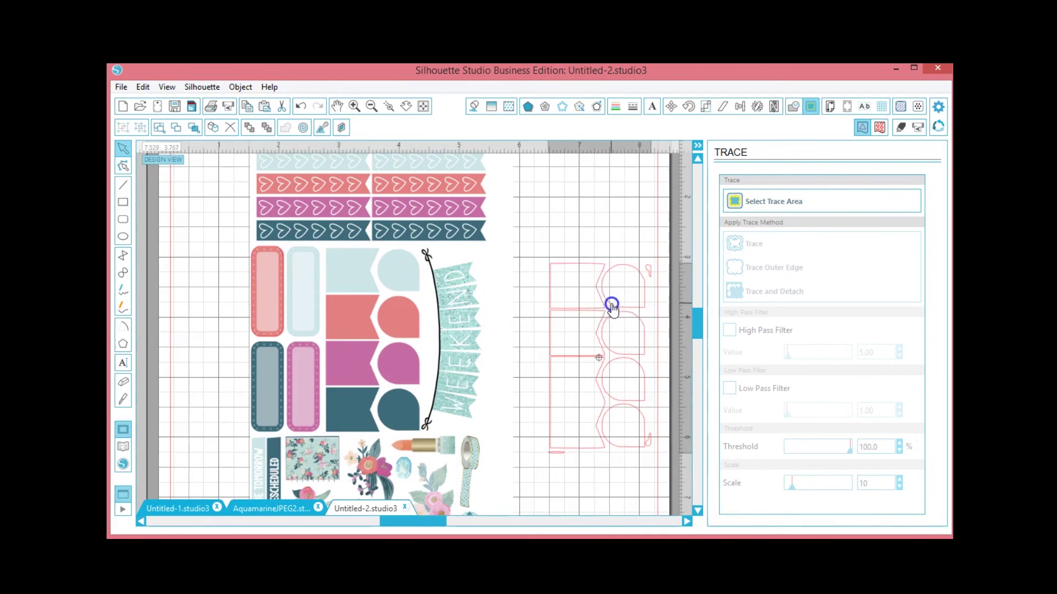
left_click(606, 276)
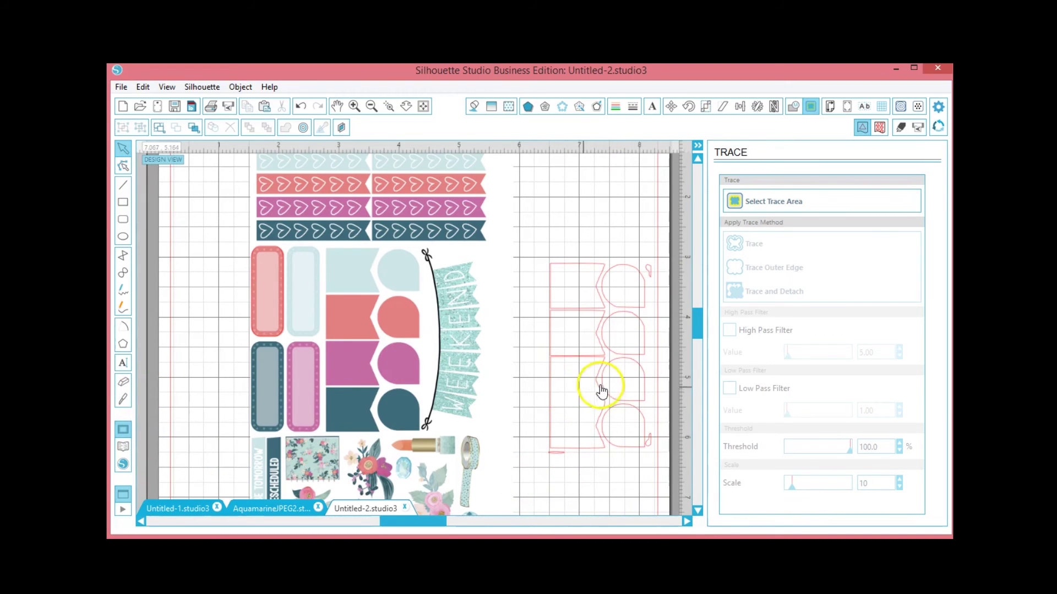
key("ctrl+z")
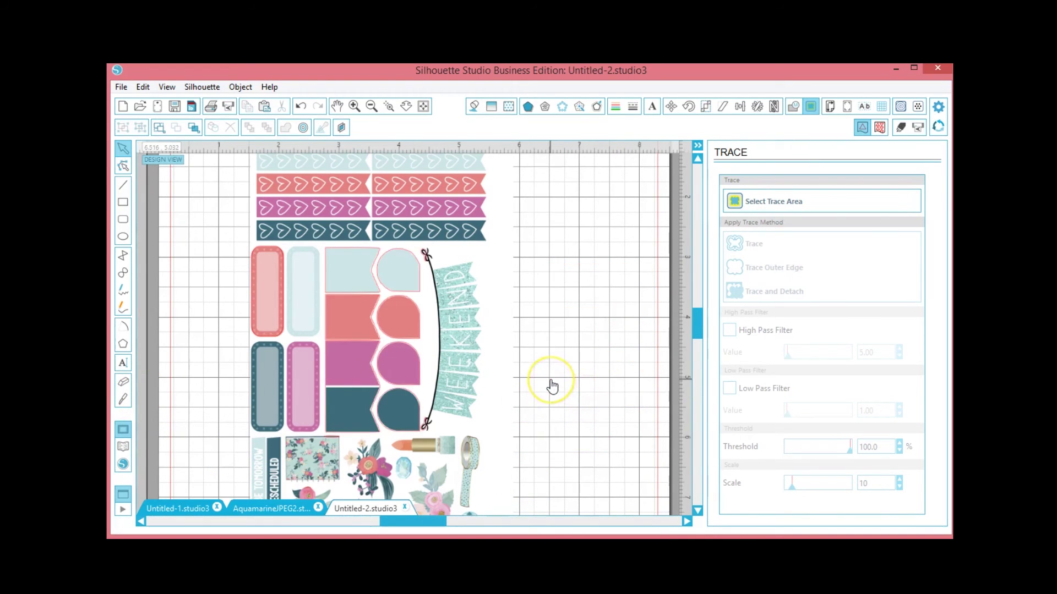
key("ctrl+z")
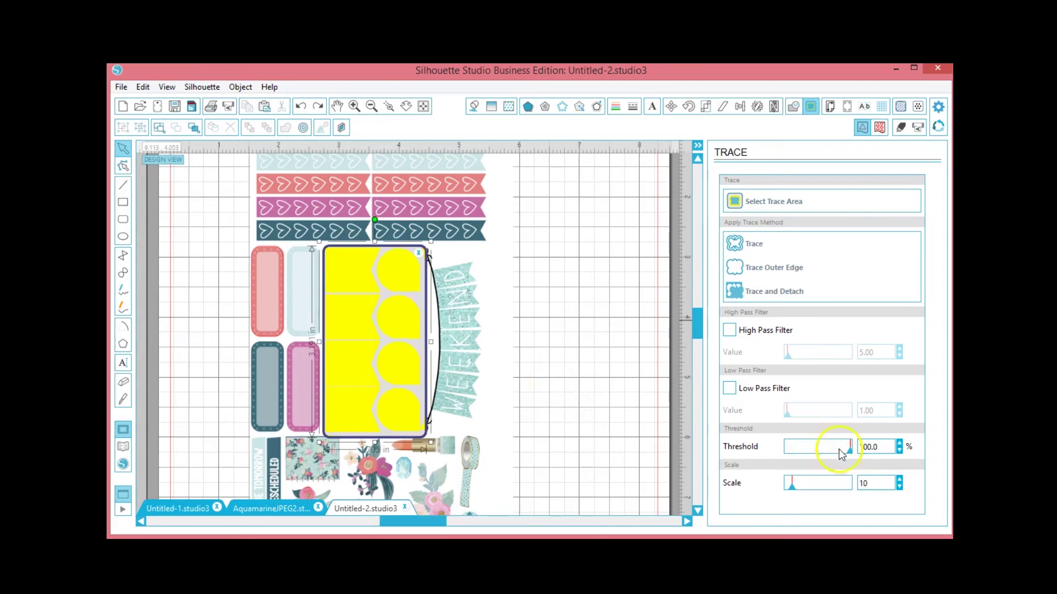
left_click_drag(849, 446, 846, 457)
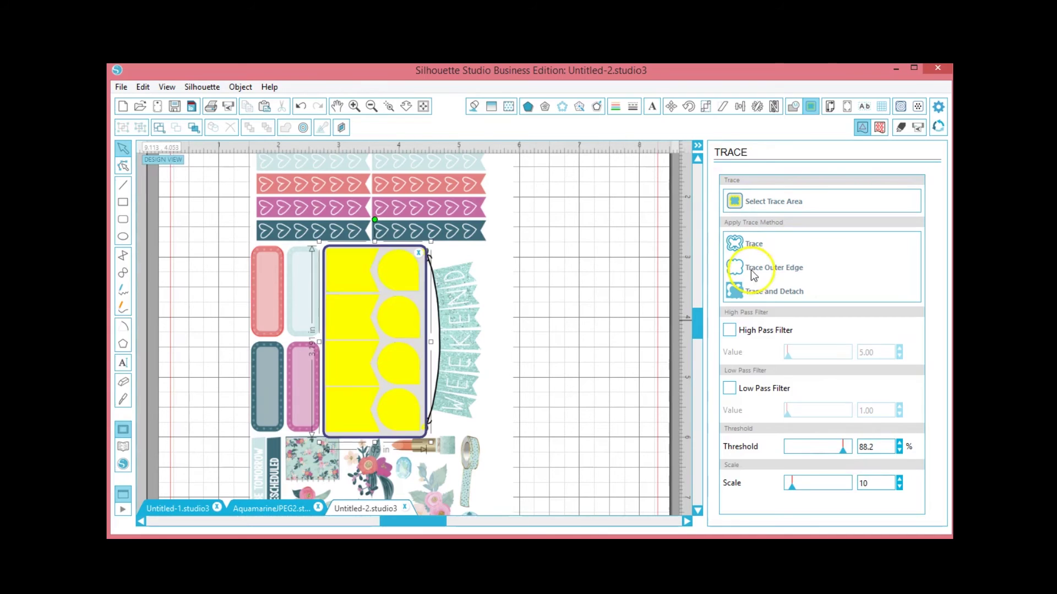
left_click(740, 244)
left_click_drag(420, 322, 636, 324)
left_click(666, 413)
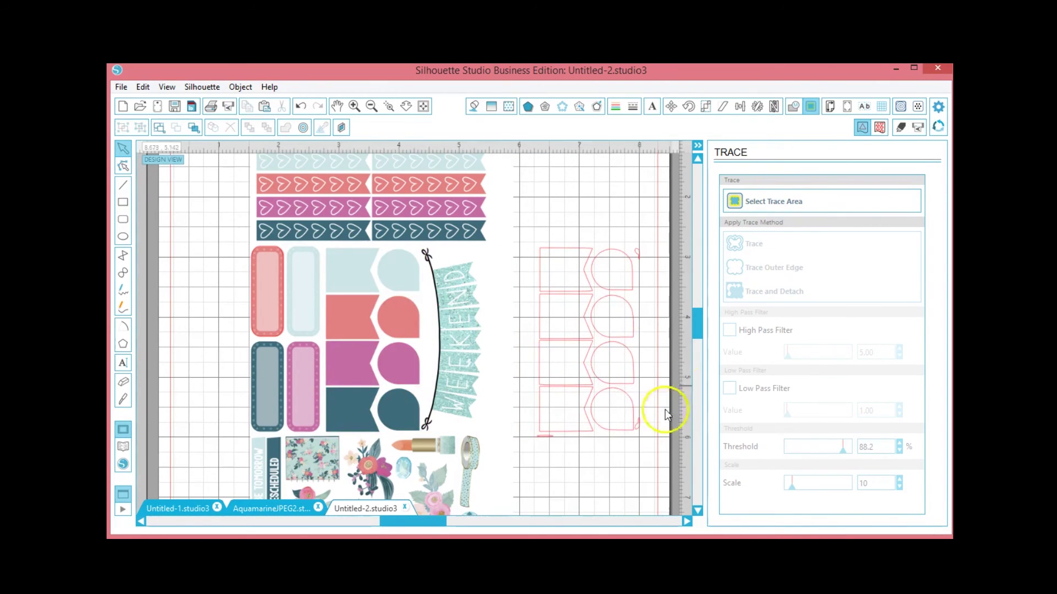
left_click(124, 381)
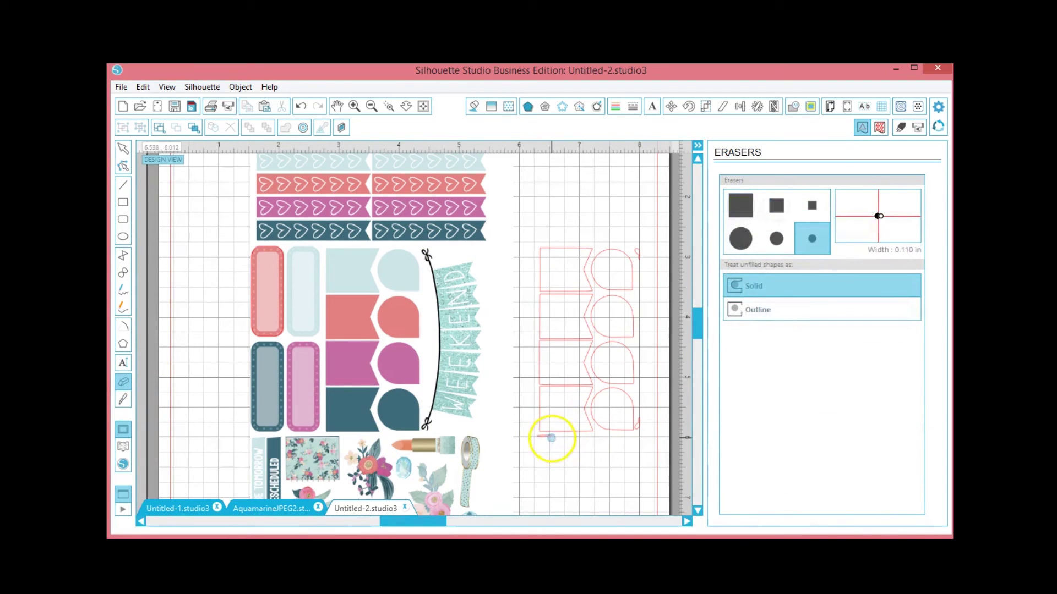
Step: Erase the stray line, bottom-right curl and right-side bits from the traced tab outlines
left_click_drag(554, 439, 552, 439)
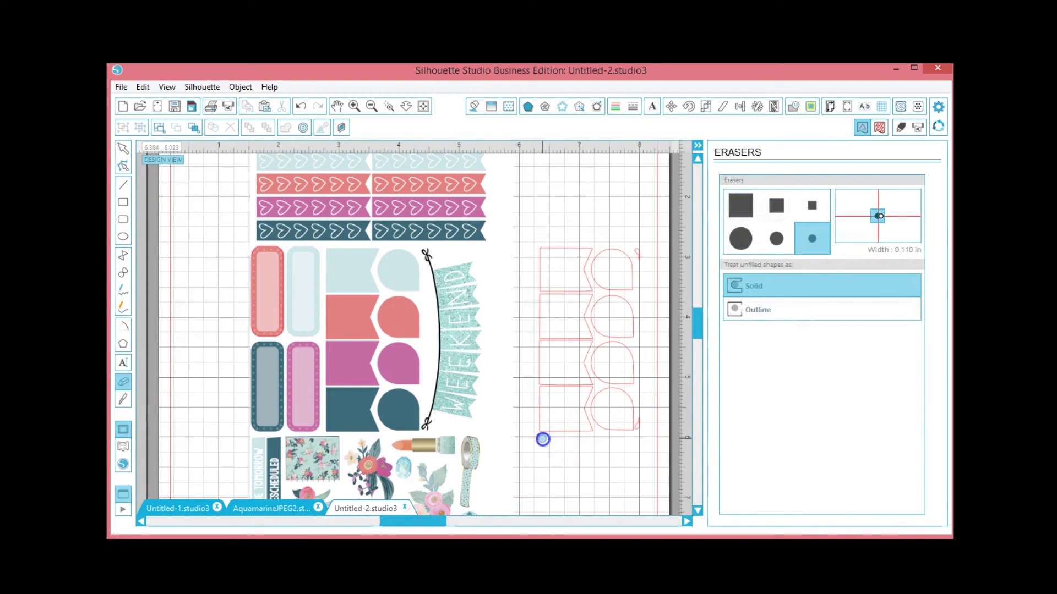
left_click_drag(630, 411, 640, 422)
mouse_move(639, 425)
left_mouse_down()
mouse_move(687, 375)
mouse_move(628, 258)
mouse_move(598, 241)
mouse_move(638, 250)
left_mouse_up()
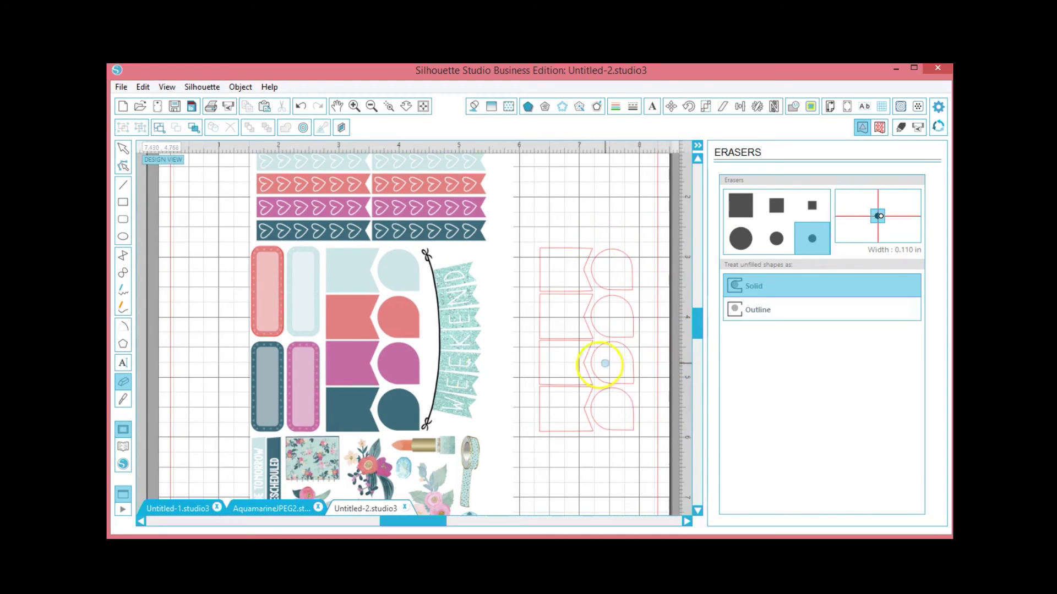
Step: Move the cleaned tab outlines back over the four flag and rounded tab stickers
left_click(123, 164)
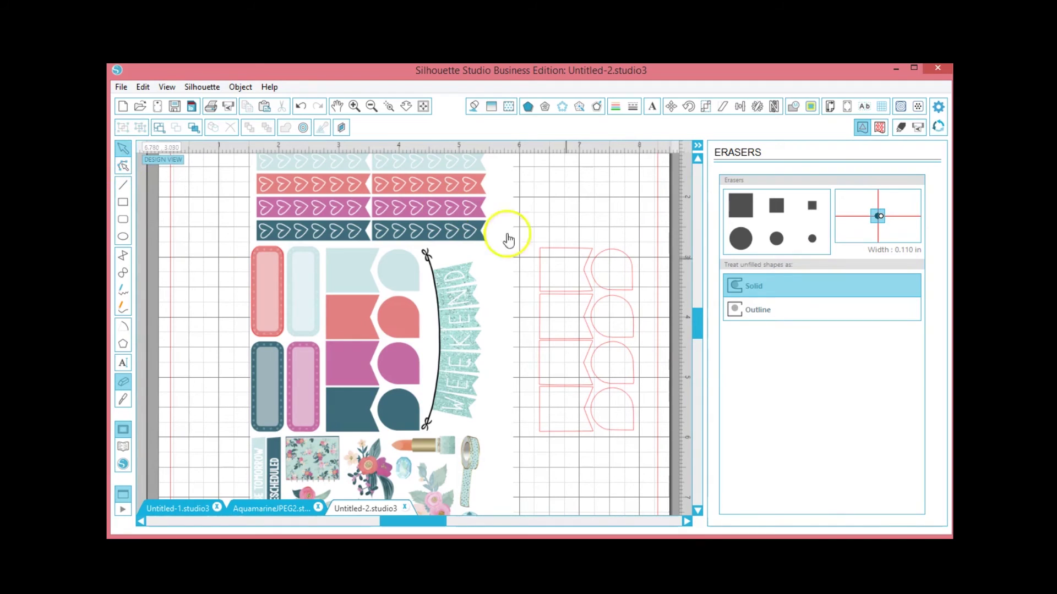
left_click_drag(414, 345, 635, 354)
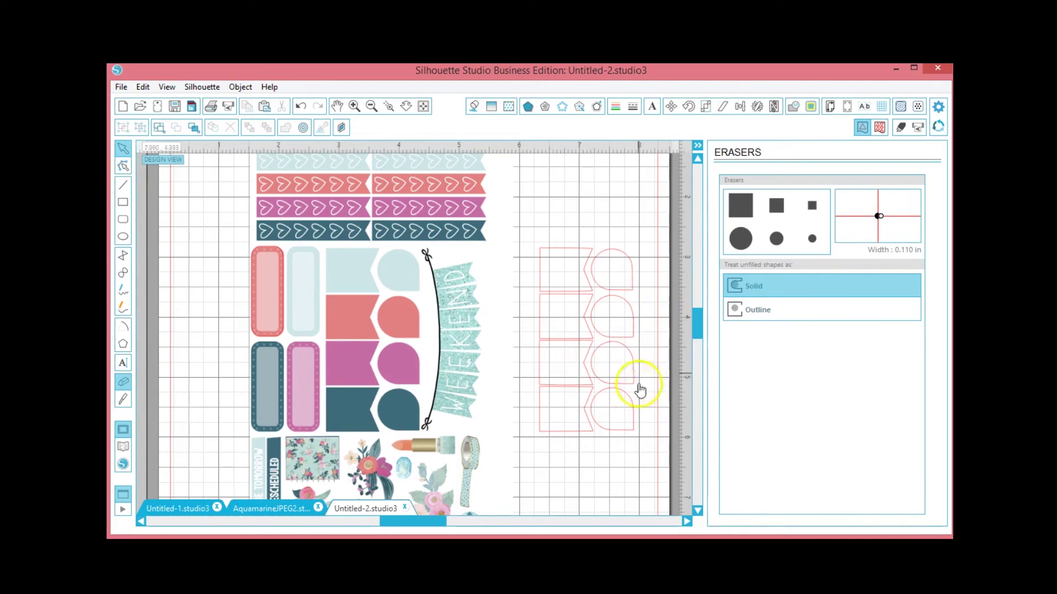
left_click_drag(669, 467, 365, 255)
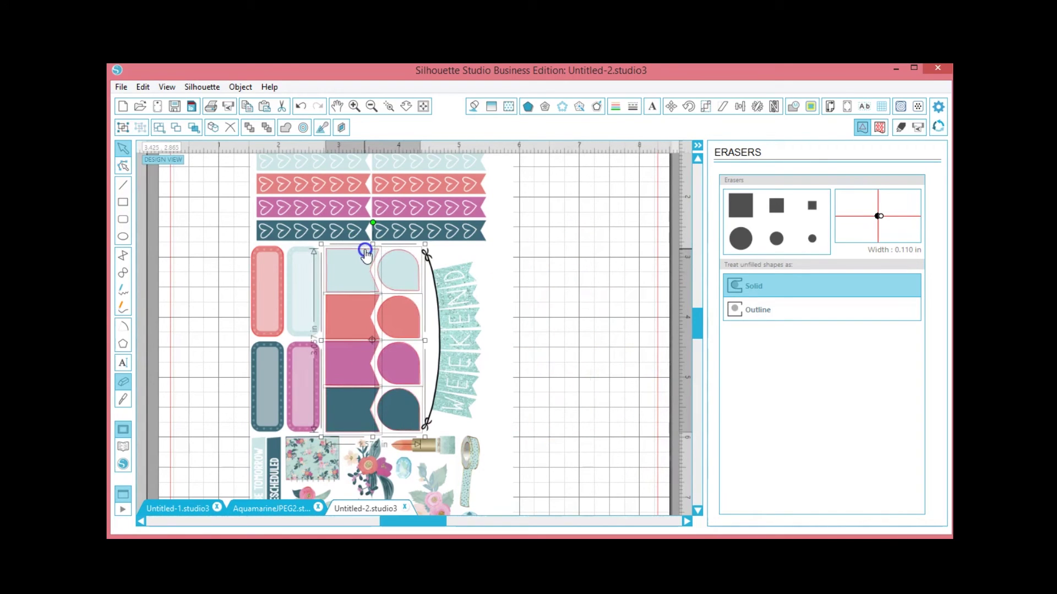
left_click(585, 283)
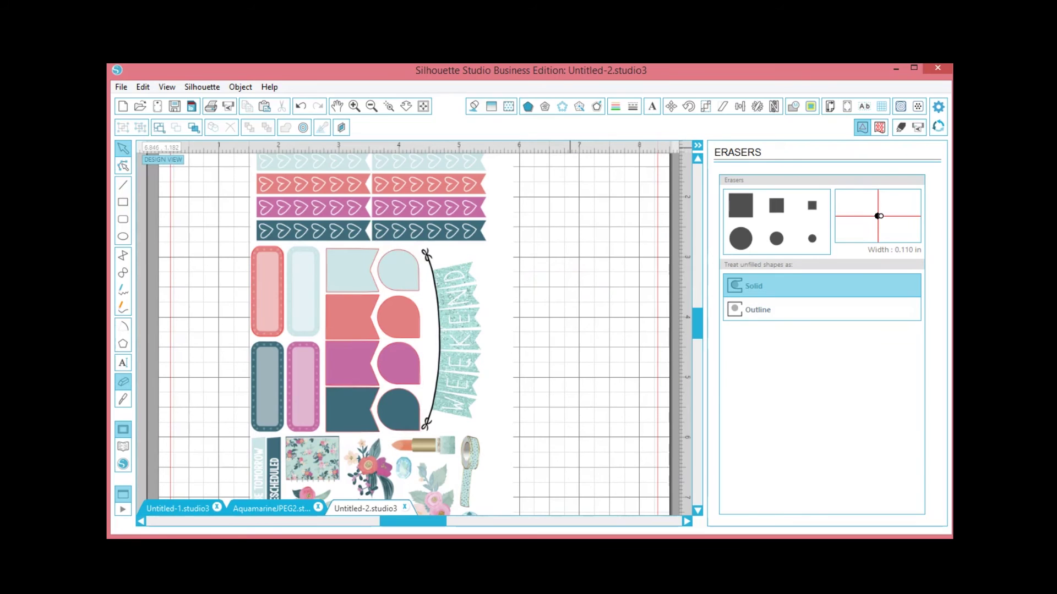
Step: Mark the lower group of stickers as the trace area
scroll(274, 211, "down", 2)
scroll(274, 210, "down", 4)
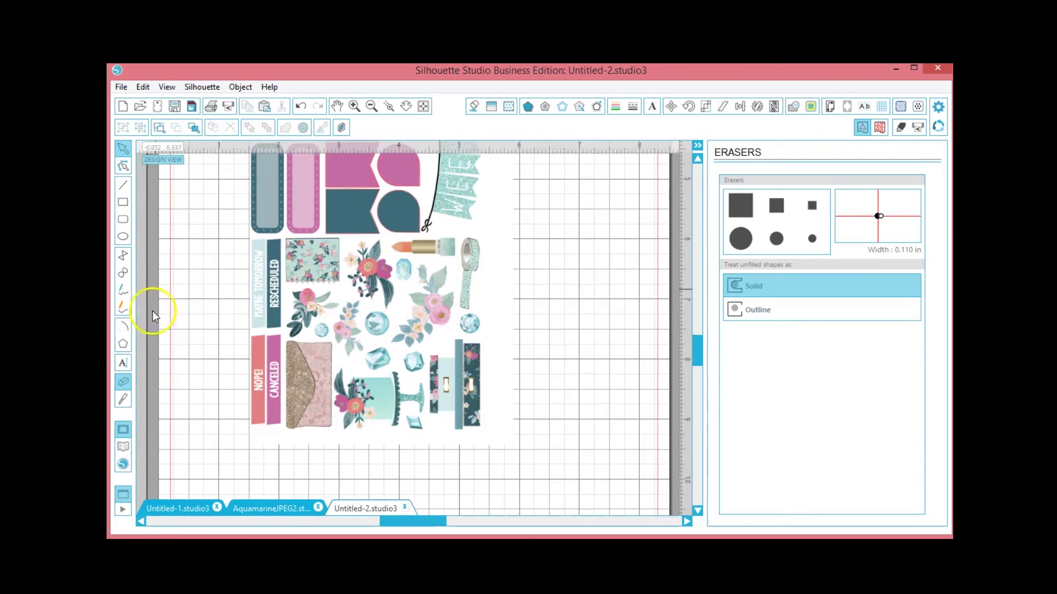
scroll(559, 311, "up", 3)
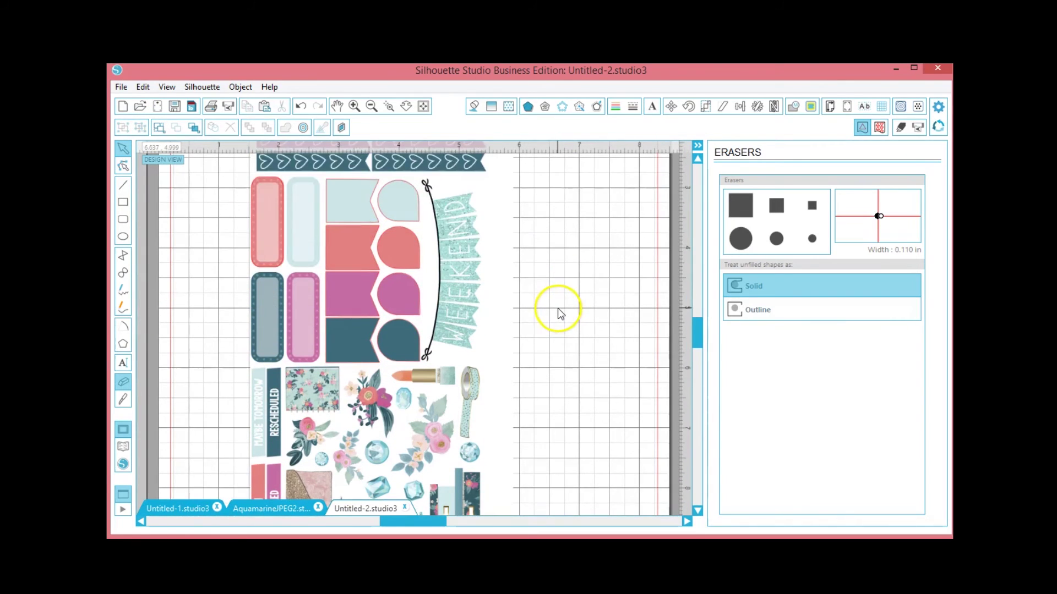
scroll(552, 309, "down", 3)
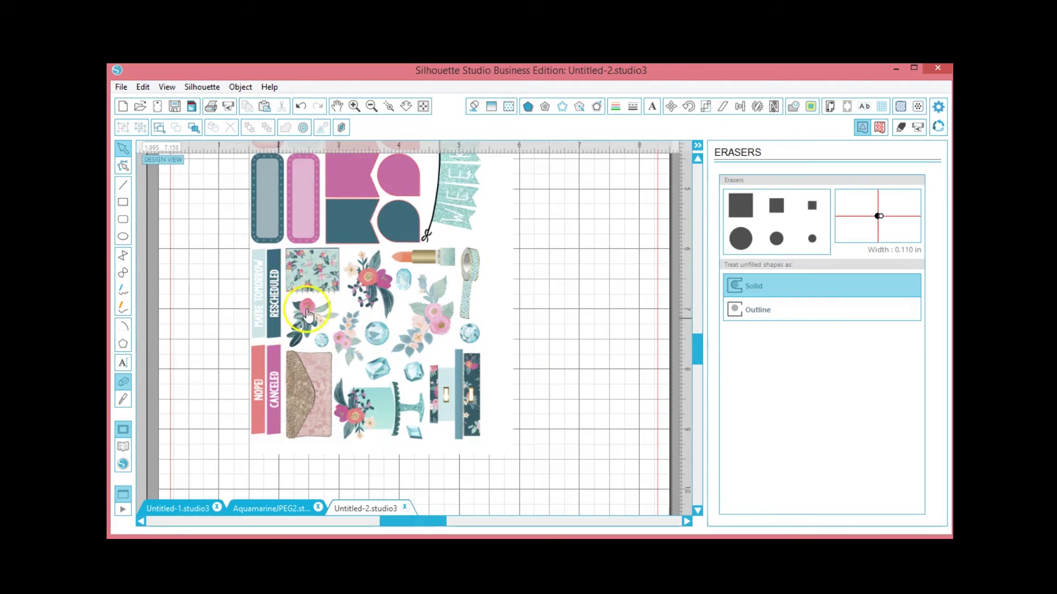
left_click(810, 109)
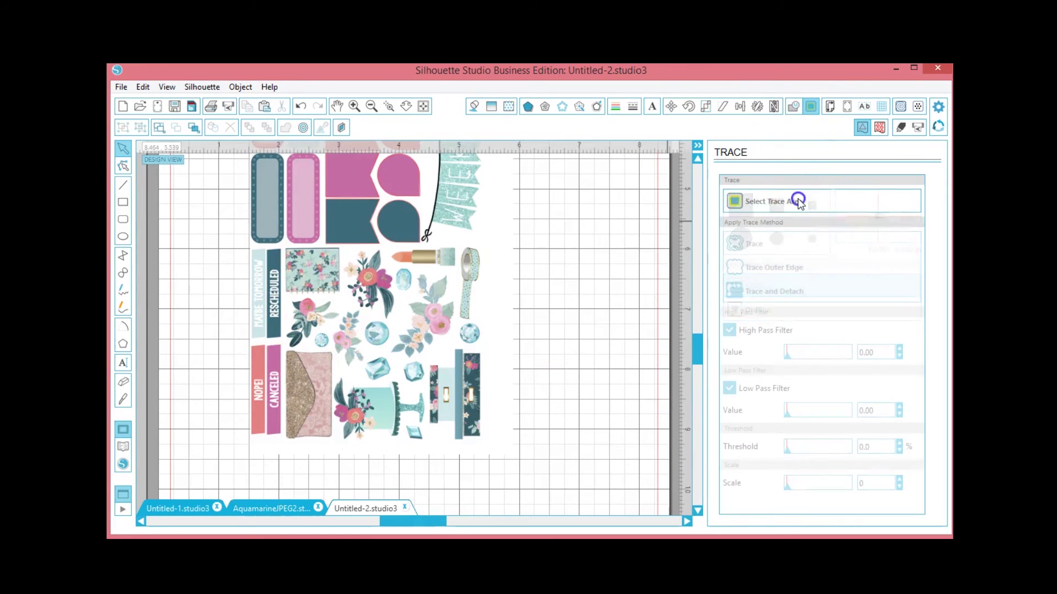
left_click(798, 201)
mouse_move(485, 241)
left_mouse_down()
mouse_move(346, 383)
mouse_move(300, 461)
mouse_move(231, 498)
mouse_move(247, 469)
left_mouse_up()
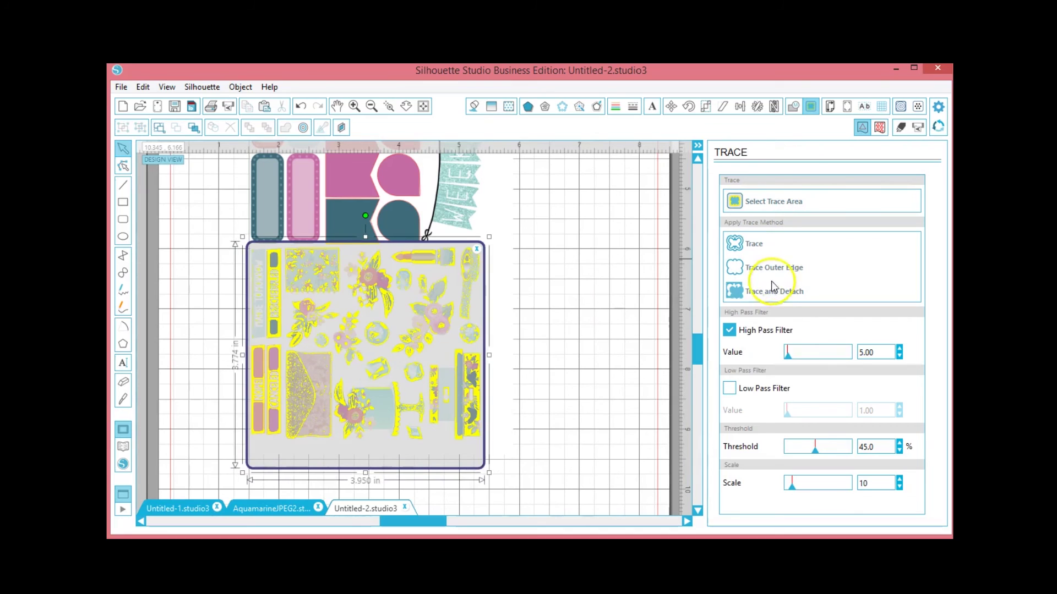
Step: Trace the lower stickers' outer edges with High Pass Filter off and threshold 94.4
left_click(729, 331)
left_click(821, 455)
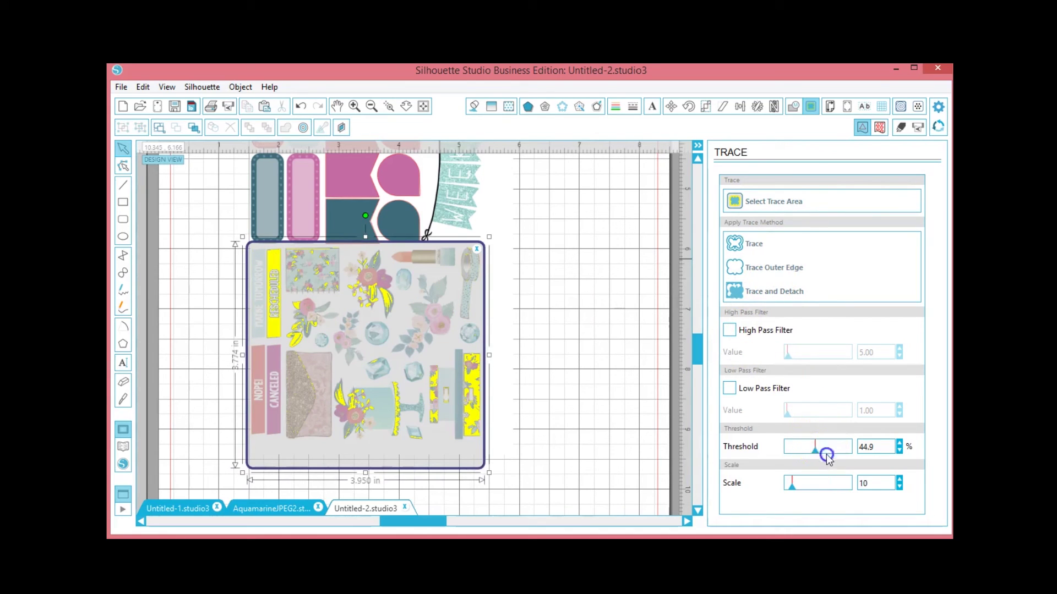
left_click_drag(827, 457, 941, 455)
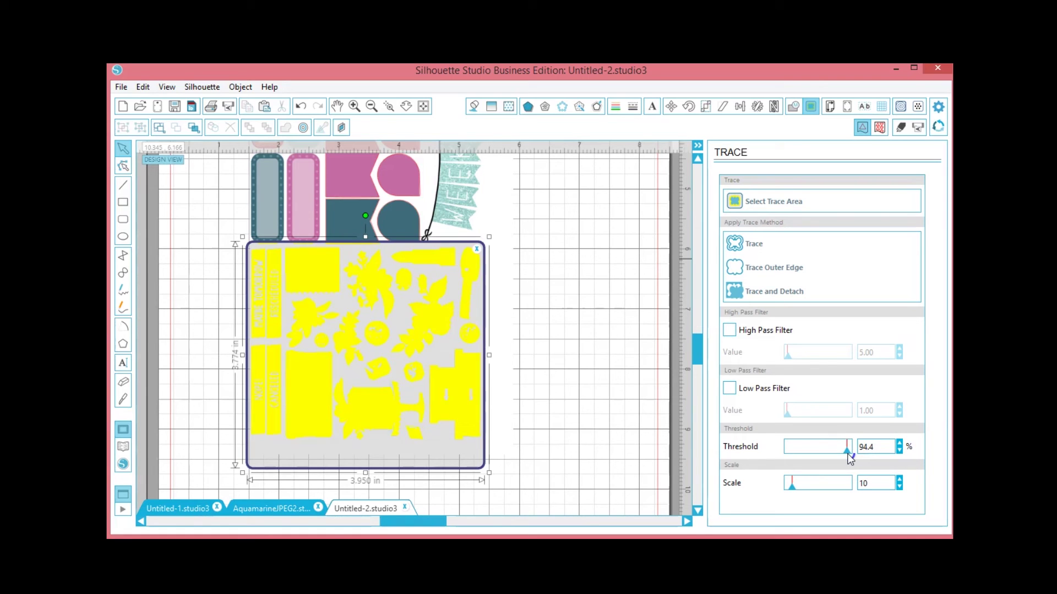
left_click_drag(848, 454, 847, 453)
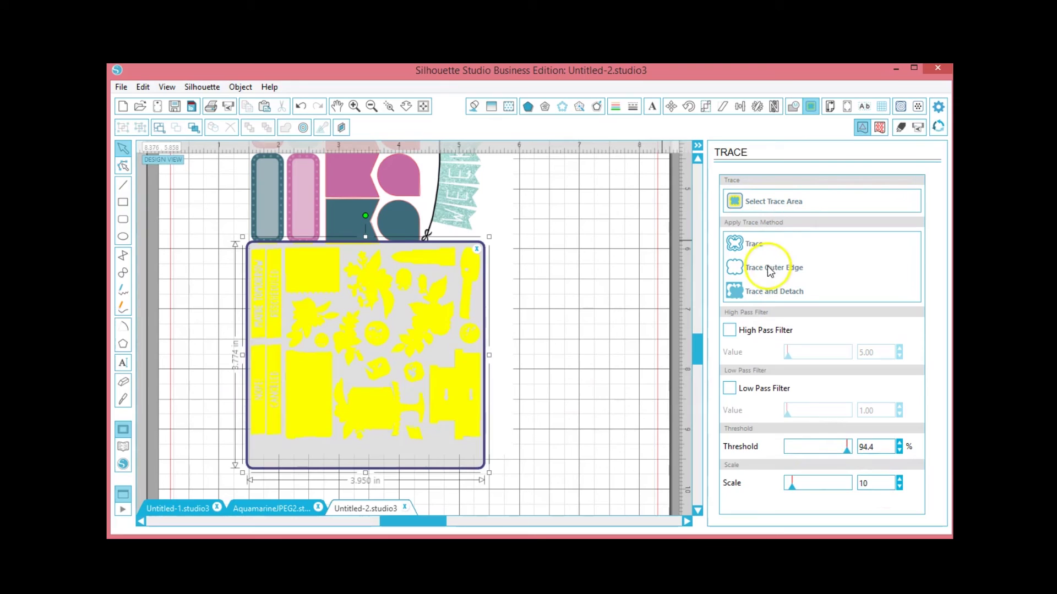
left_click(735, 243)
left_click(477, 342)
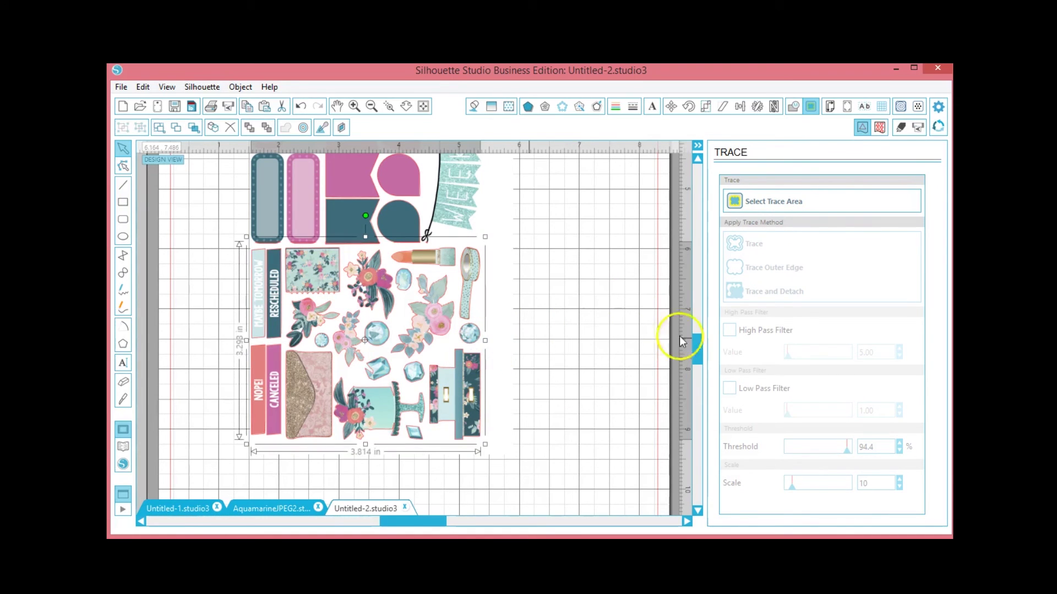
left_click(580, 350)
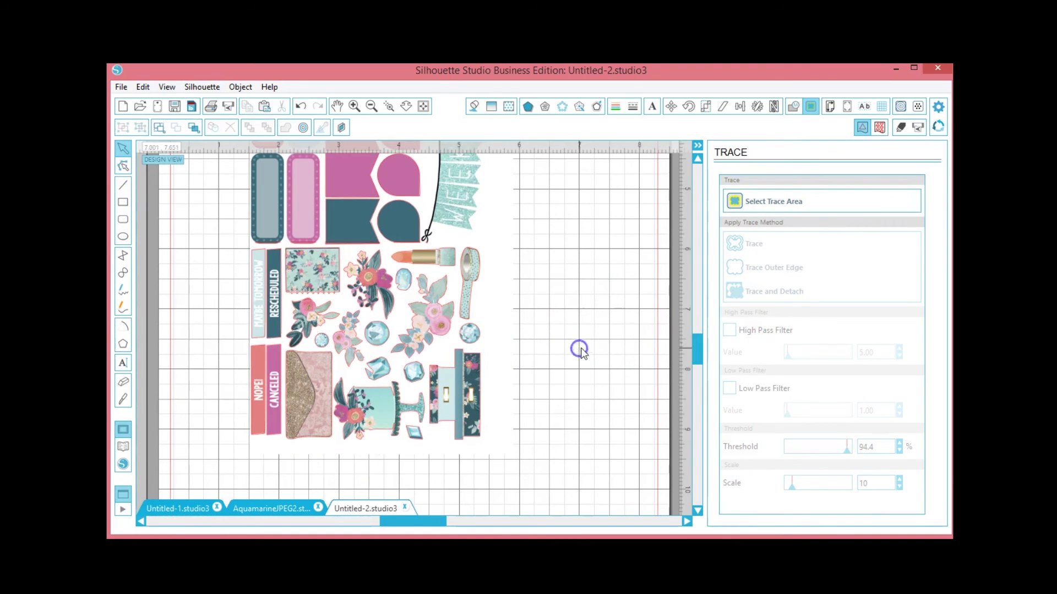
left_click(900, 128)
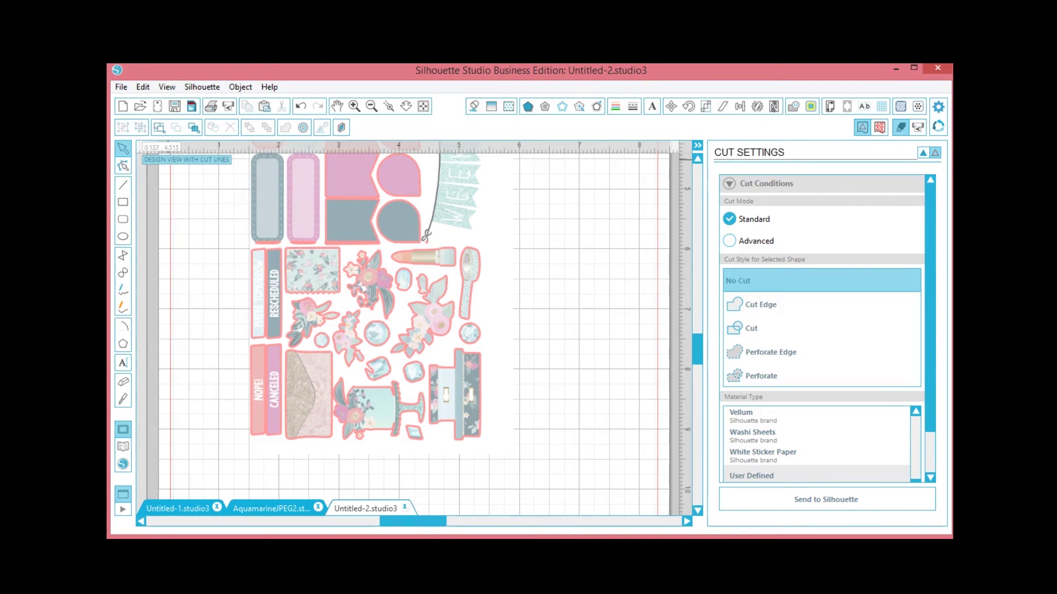
Step: Trace the WEEKEND banner's outer edge with High Pass Filter off and a raised threshold
left_click(706, 106)
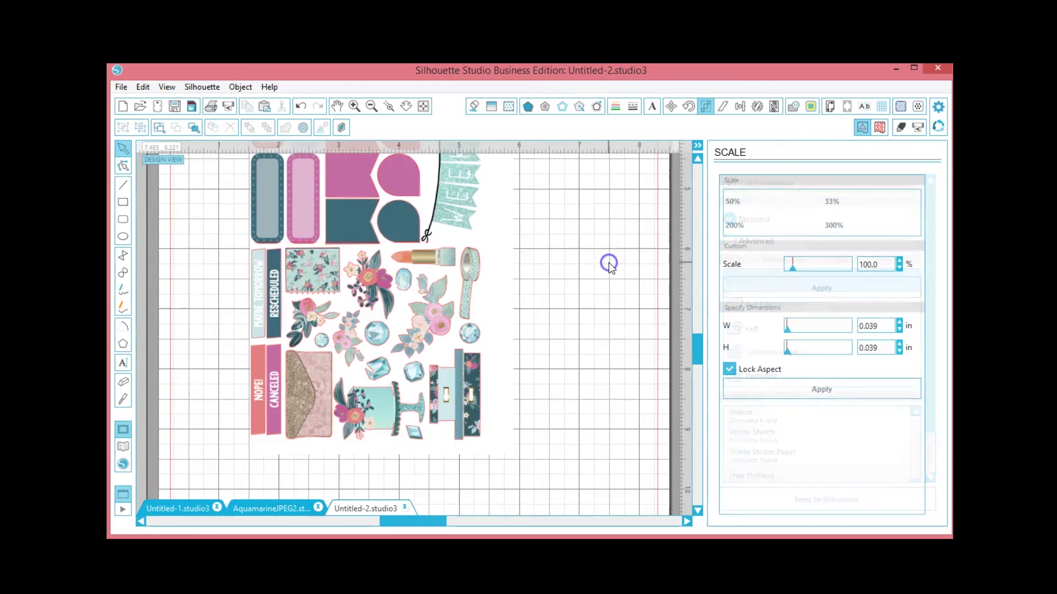
scroll(609, 262, "up", 3)
left_click(811, 106)
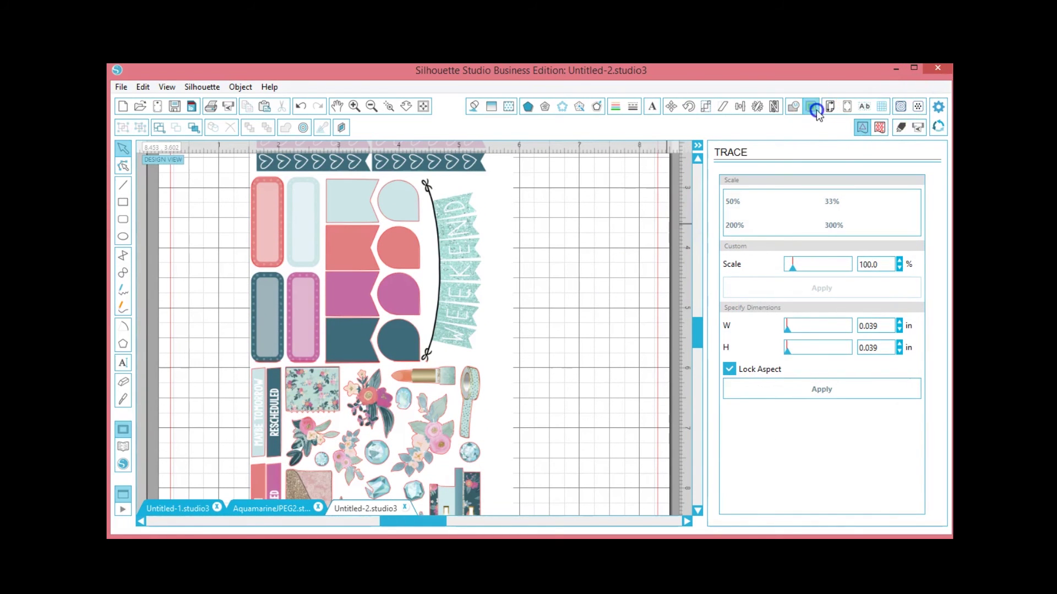
left_click(808, 213)
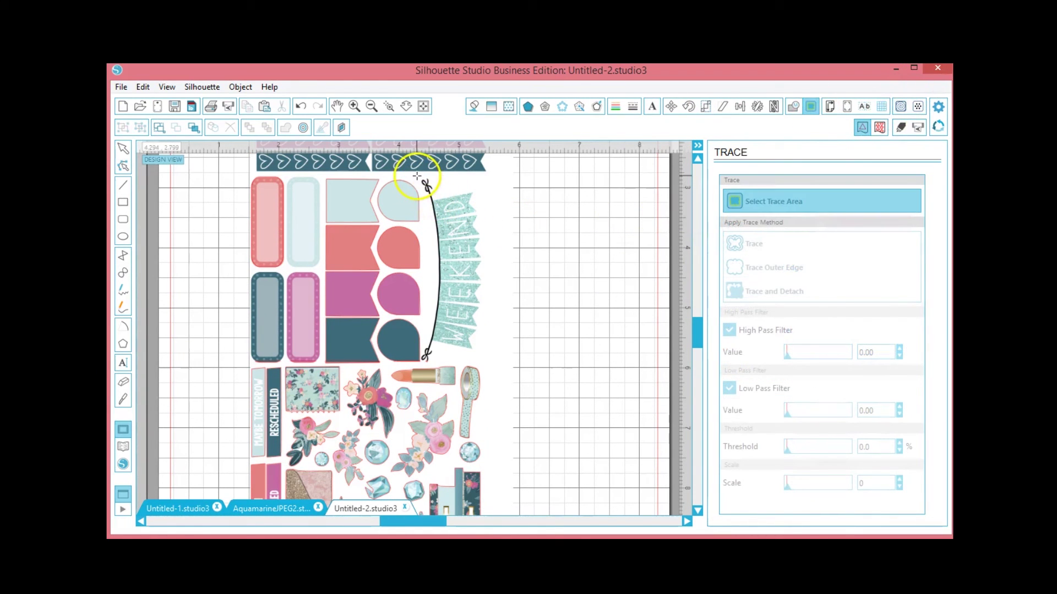
mouse_move(417, 177)
left_mouse_down()
mouse_move(493, 286)
mouse_move(521, 366)
left_mouse_up()
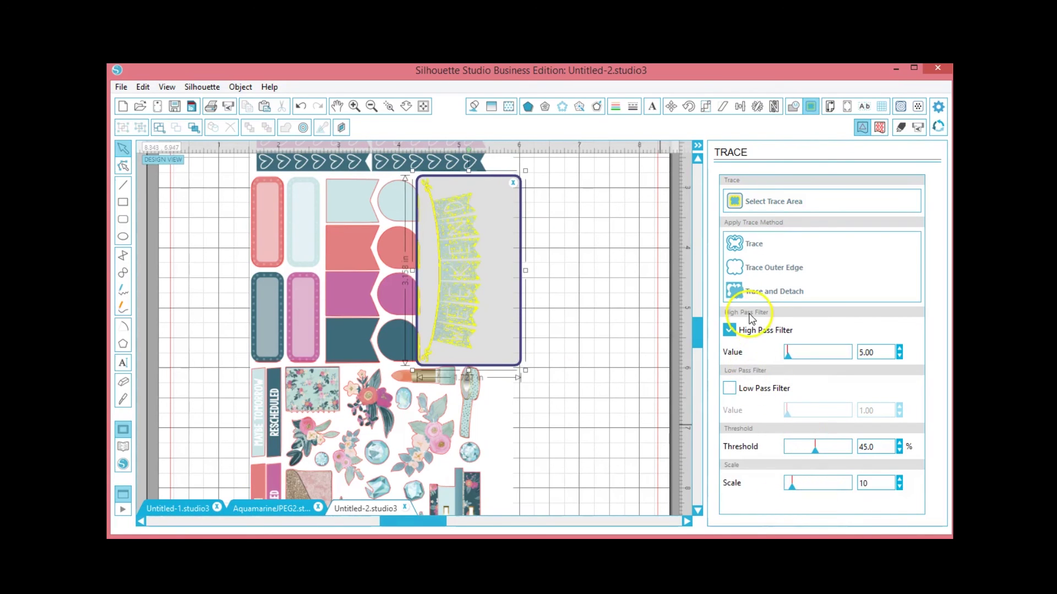
left_click(755, 332)
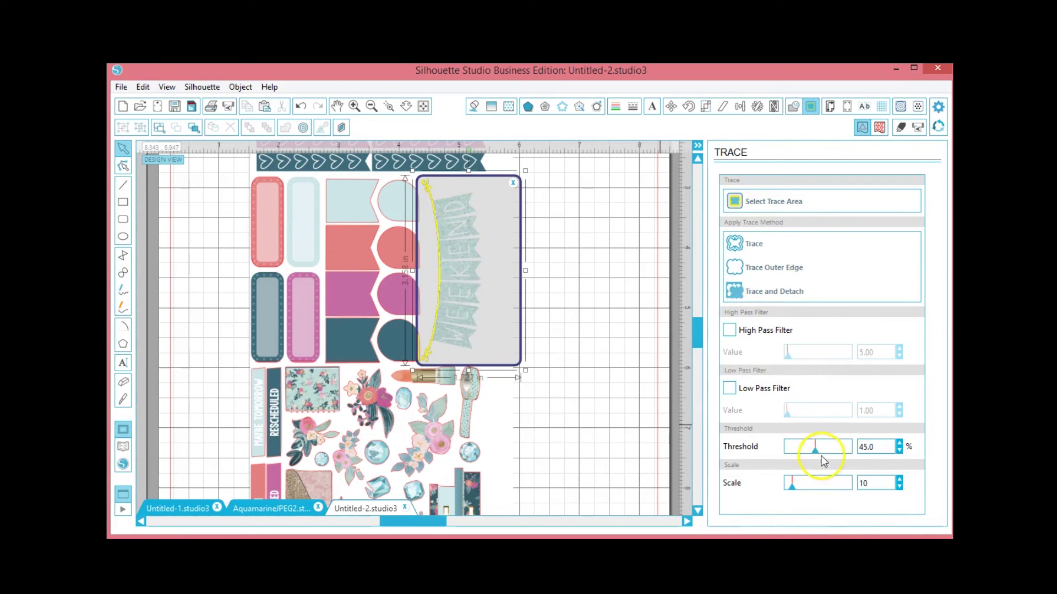
left_click_drag(817, 455, 849, 446)
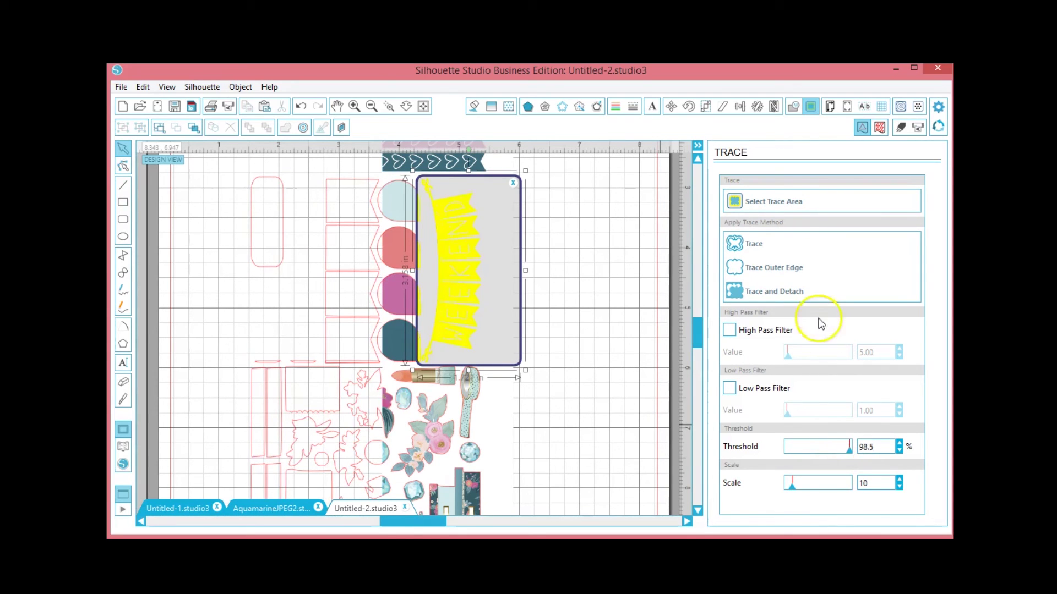
left_click(761, 268)
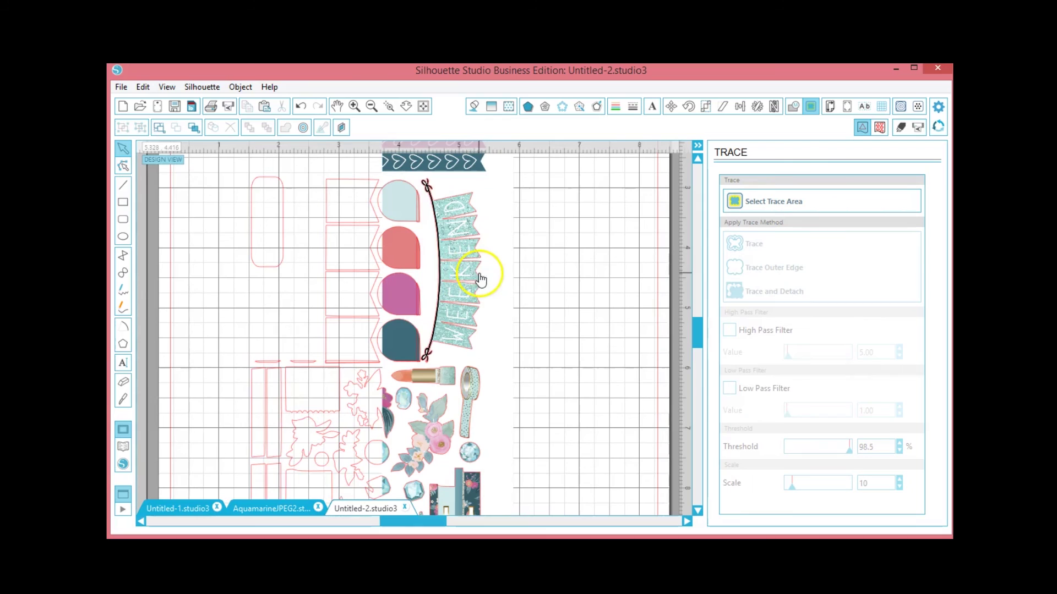
Step: Select the traced WEEKEND outline and move it onto the empty mat at the right
left_click(478, 279)
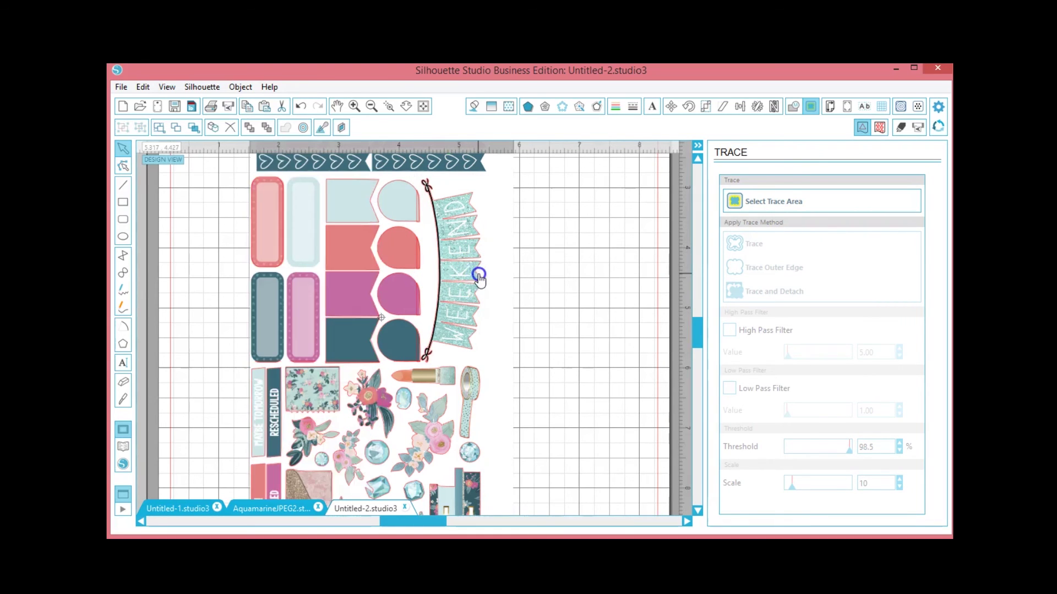
left_click(482, 278)
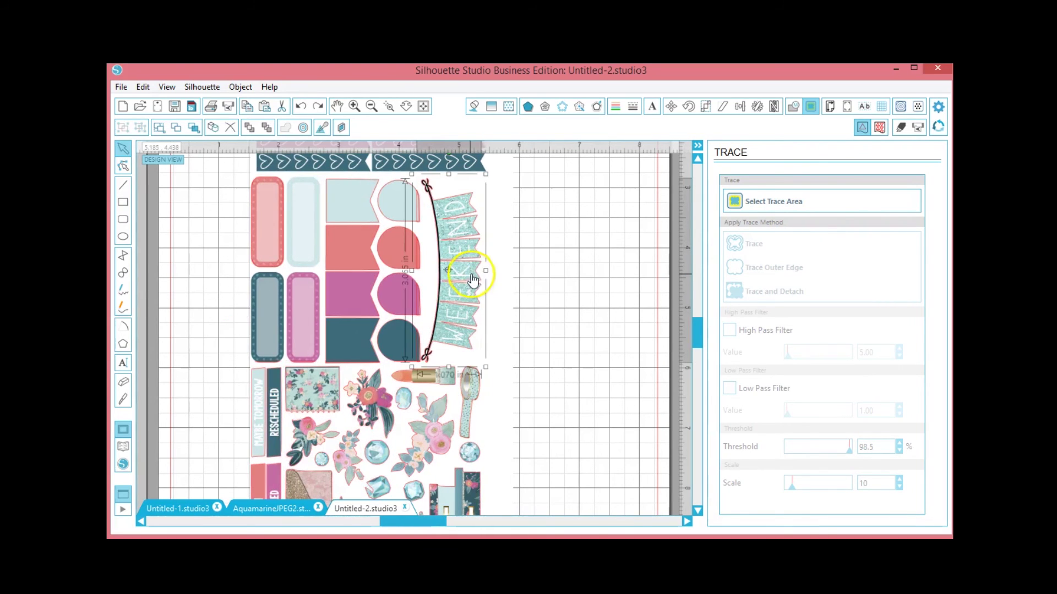
left_click(478, 273)
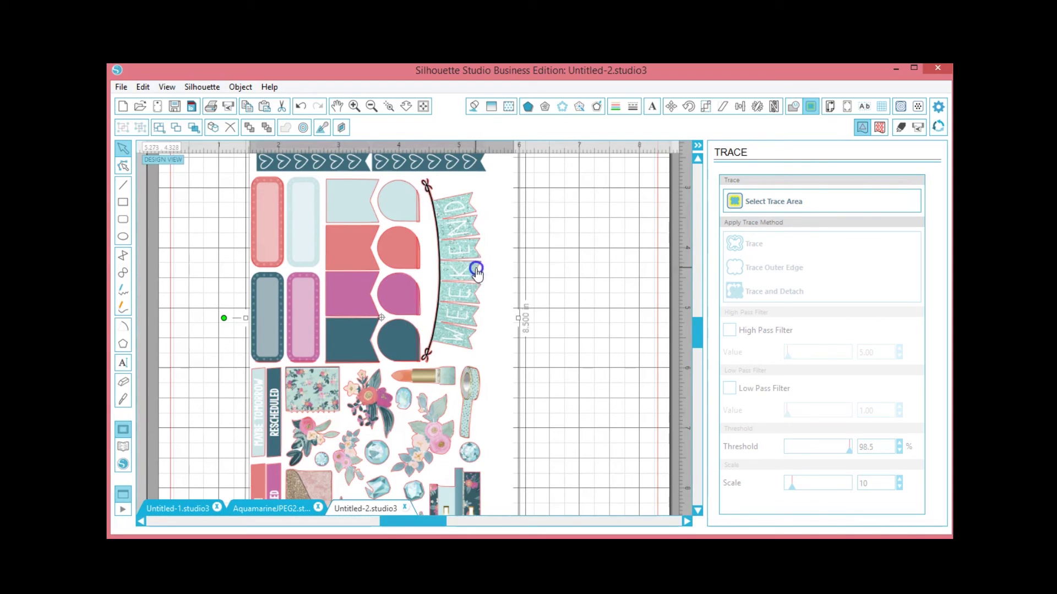
left_click(478, 275)
left_click_drag(477, 275, 611, 293)
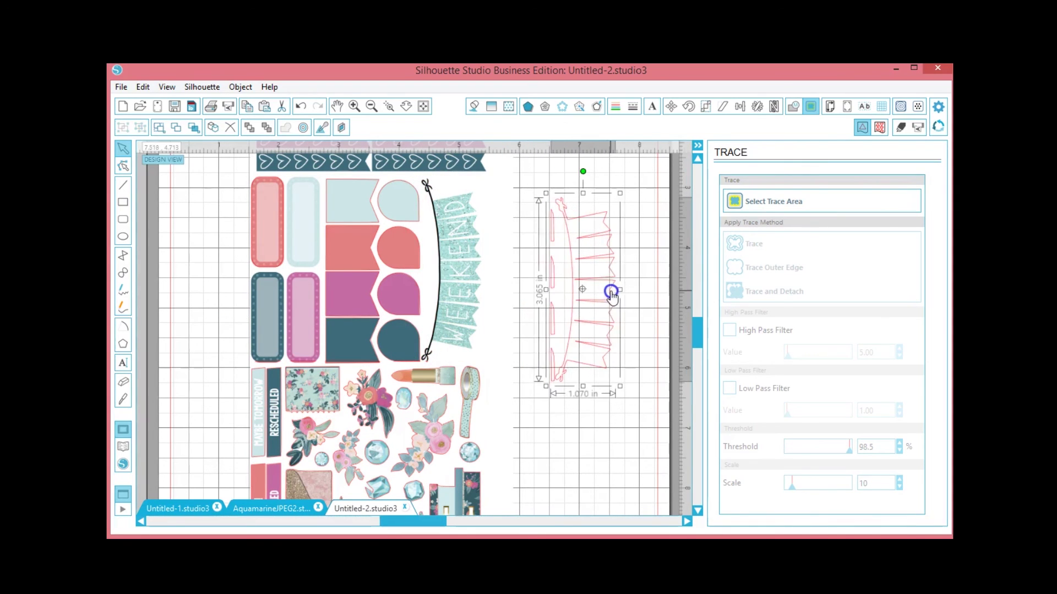
left_click(609, 502)
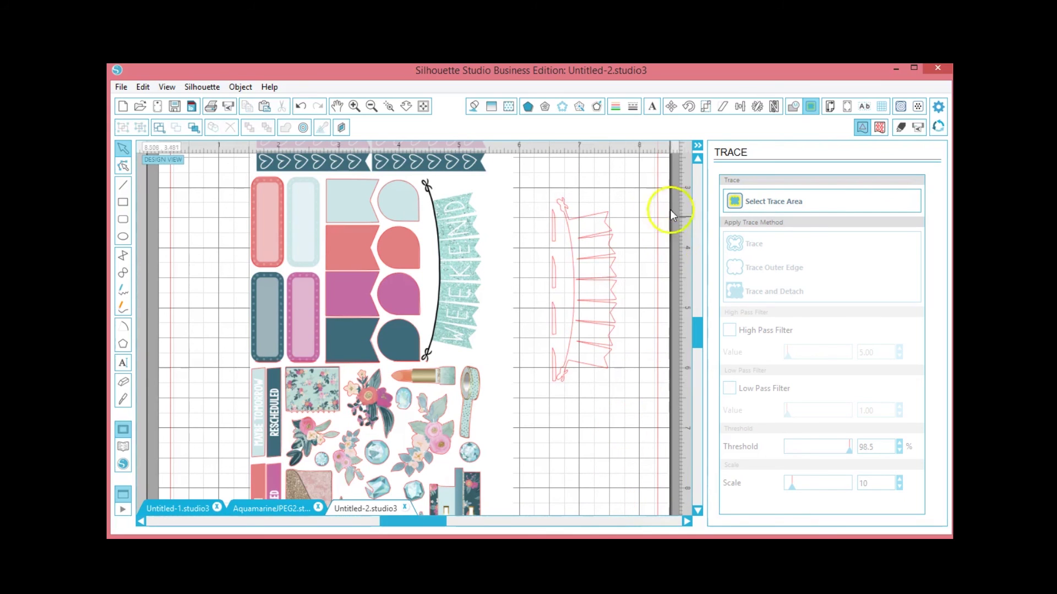
Step: Erase the stray pieces left of and below the WEEKEND banner outline
left_click(122, 397)
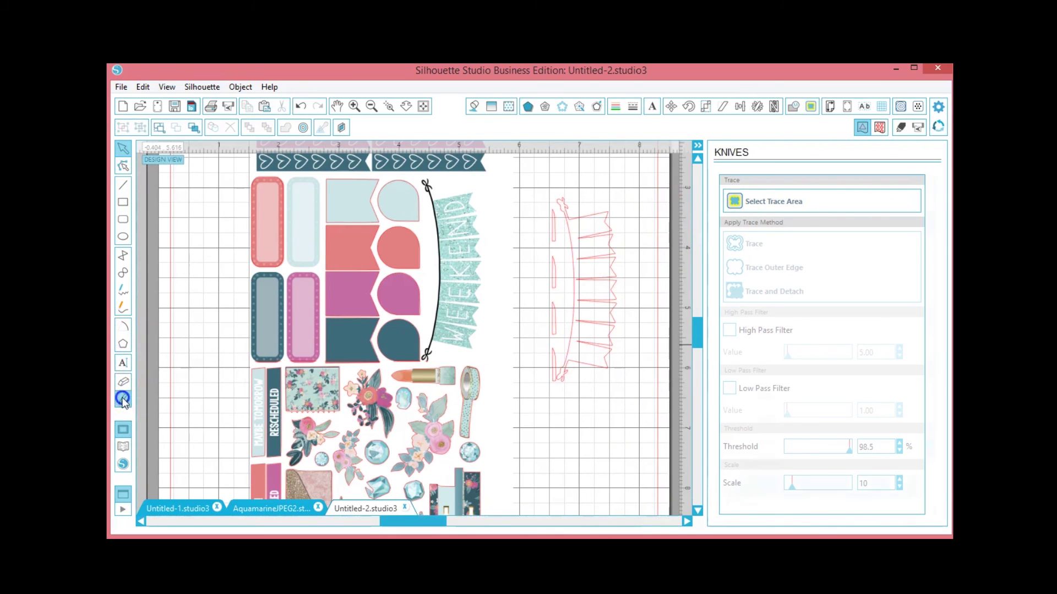
left_click(123, 382)
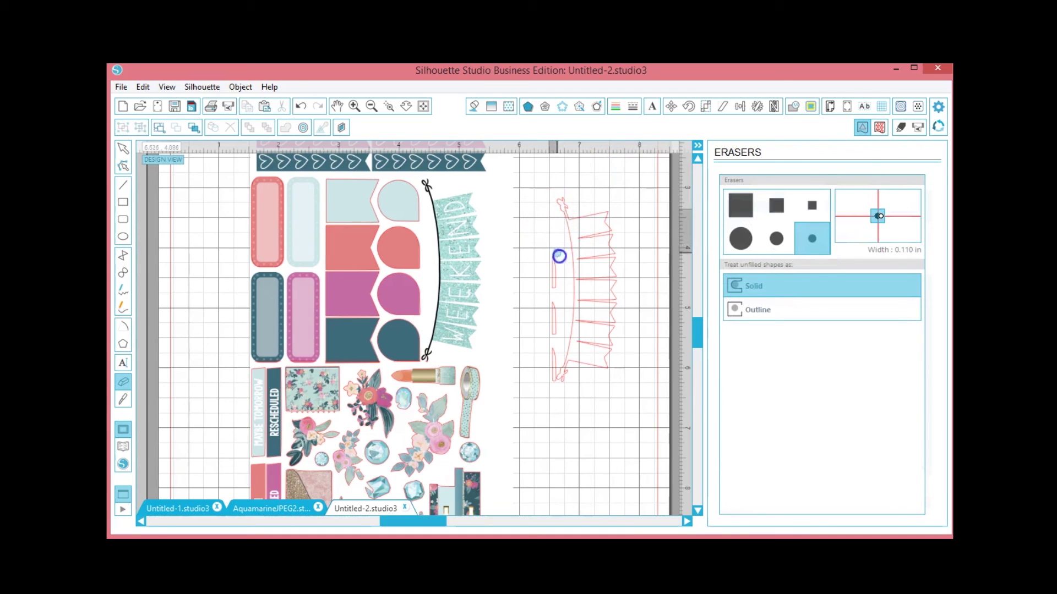
left_click_drag(554, 254, 553, 289)
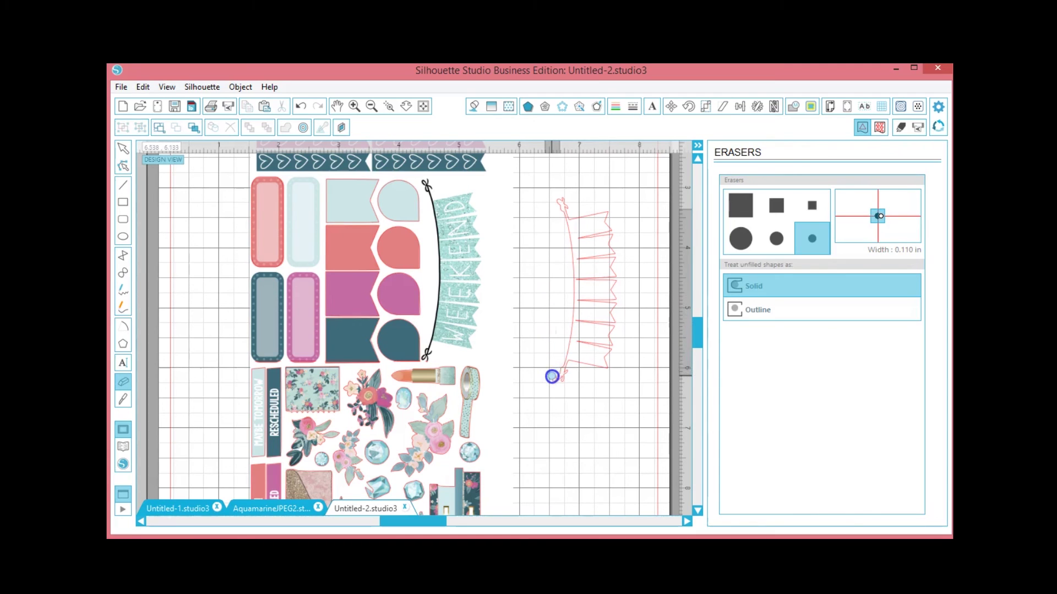
left_click_drag(553, 381, 548, 380)
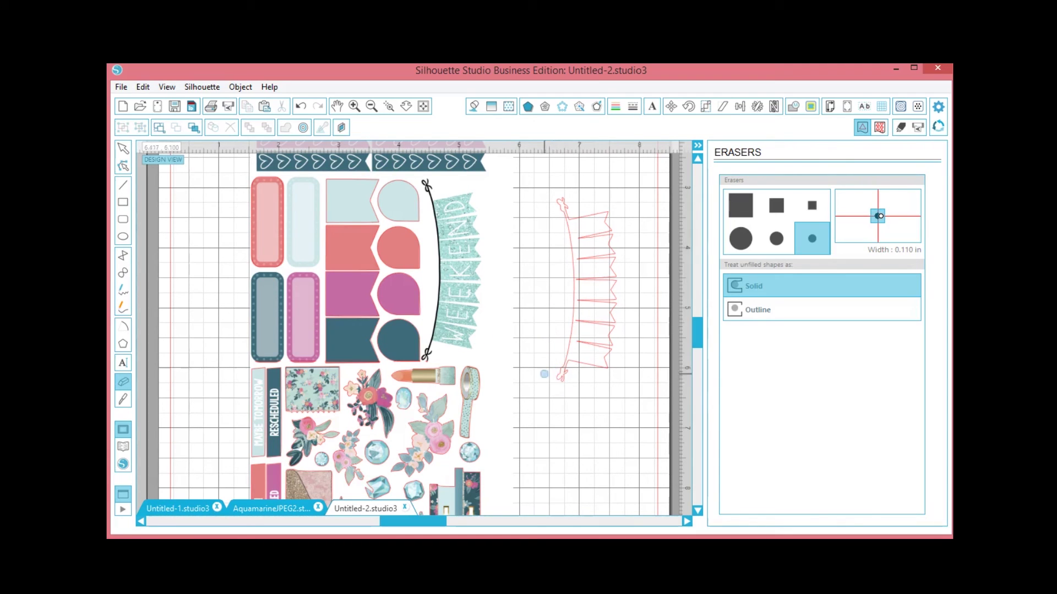
Step: Reposition the 0.999 × 3.065 in banner outline and select it beside the sheet
left_click(123, 153)
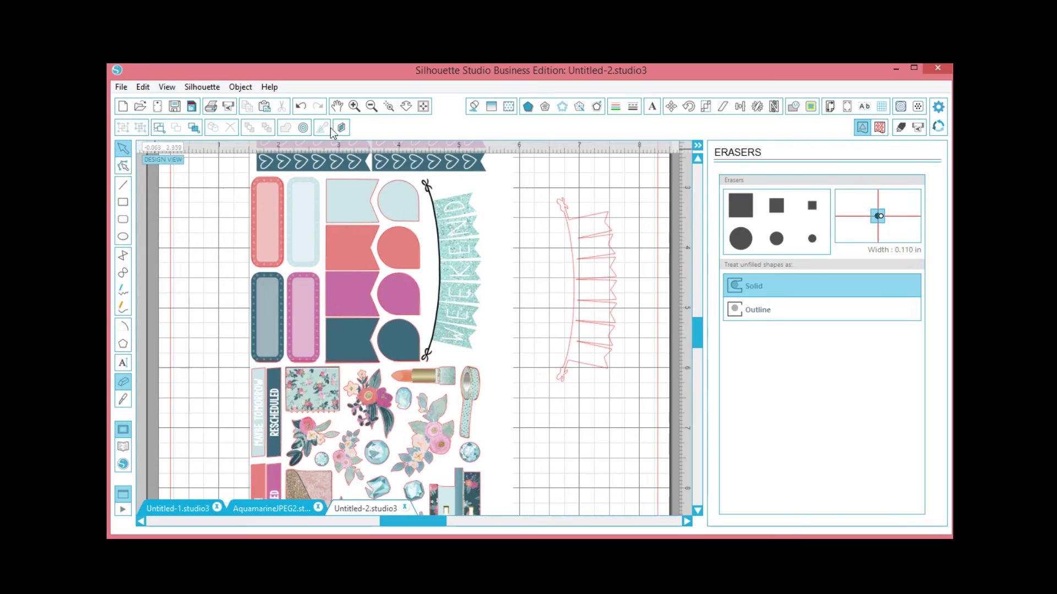
left_click_drag(606, 354, 473, 346)
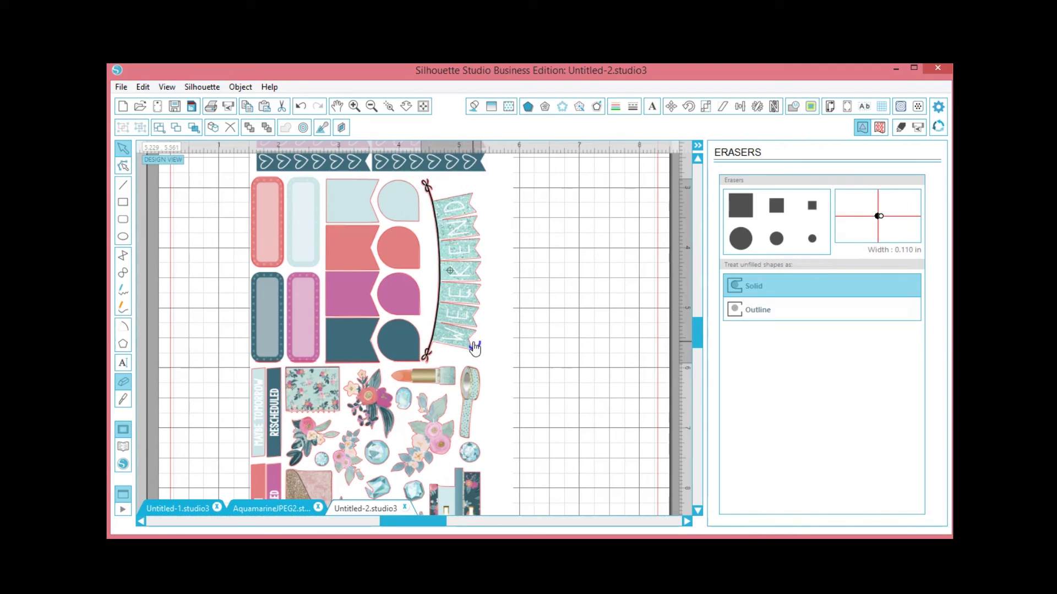
left_click_drag(473, 347, 594, 347)
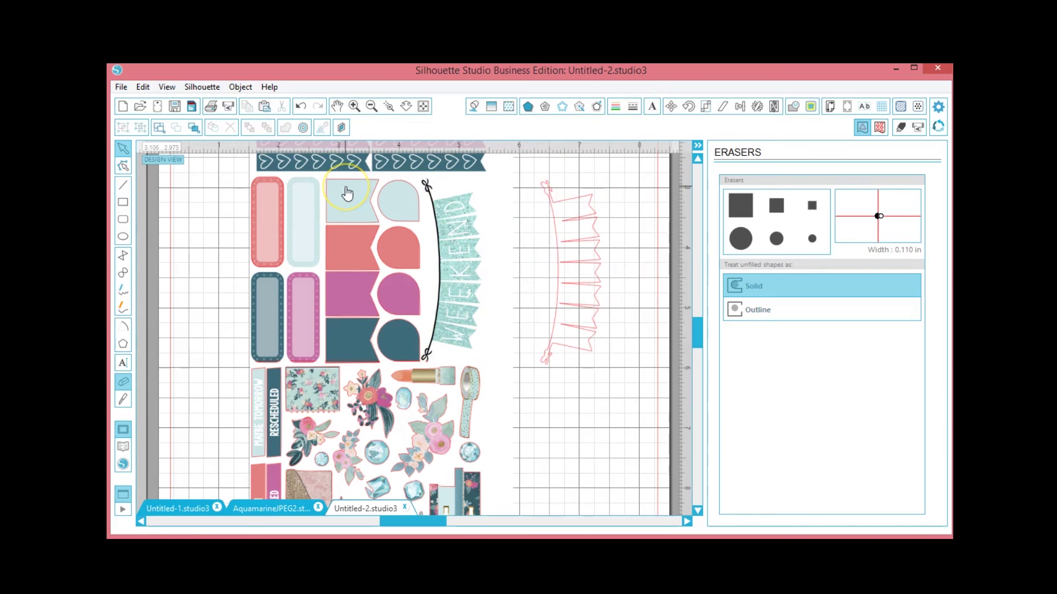
left_click(577, 331)
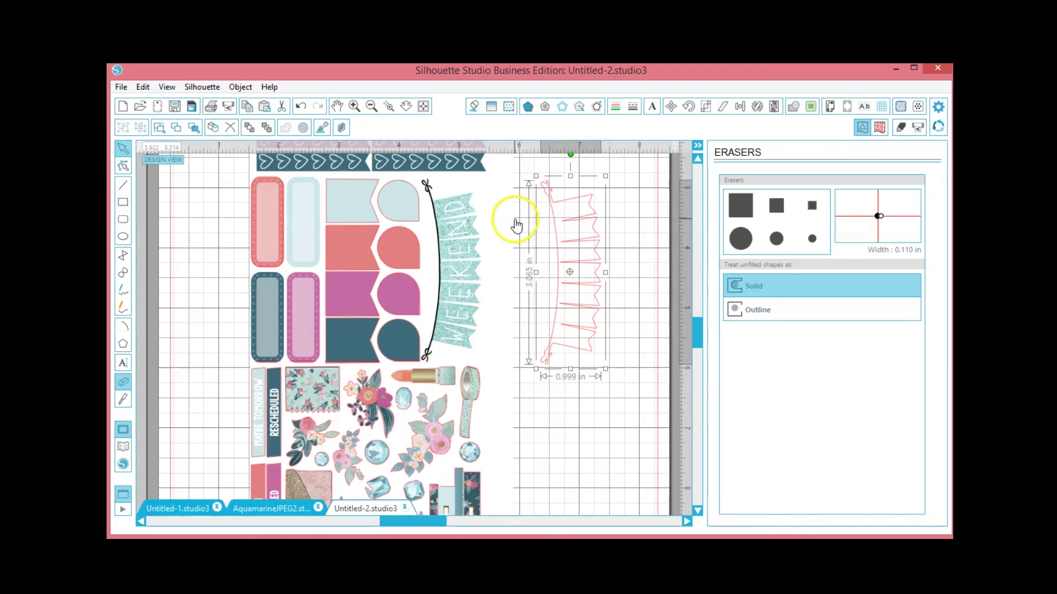
Step: Add a 0.030 in offset around the banner outline
left_click(596, 107)
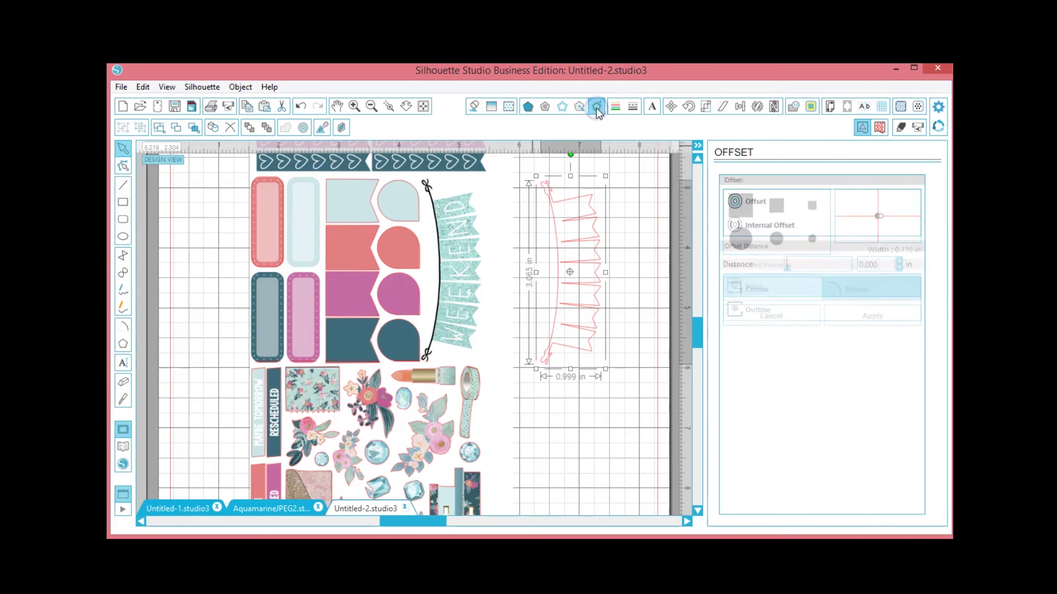
left_click(754, 202)
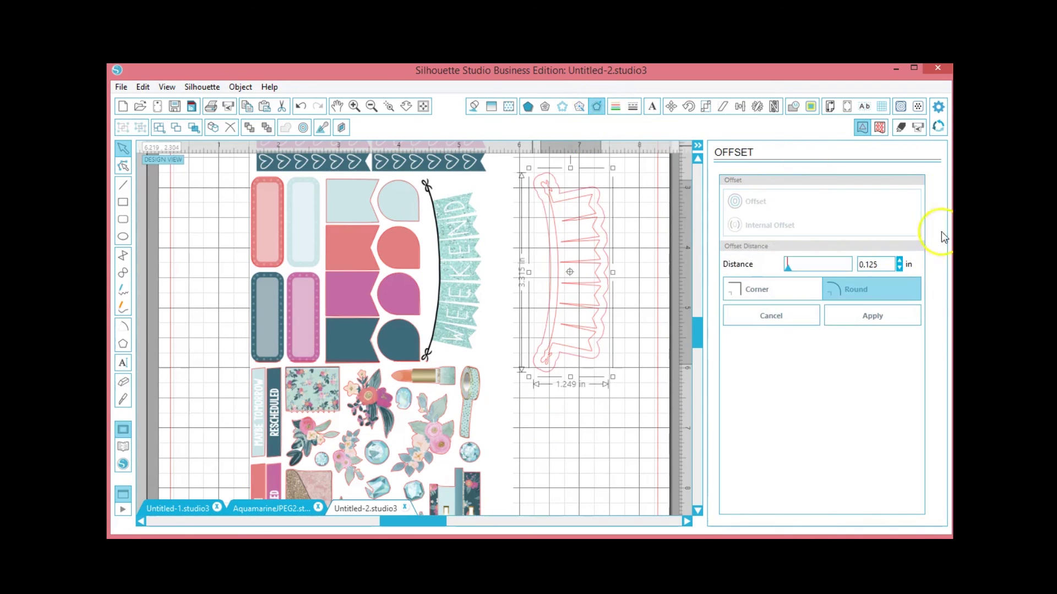
double_click(866, 266)
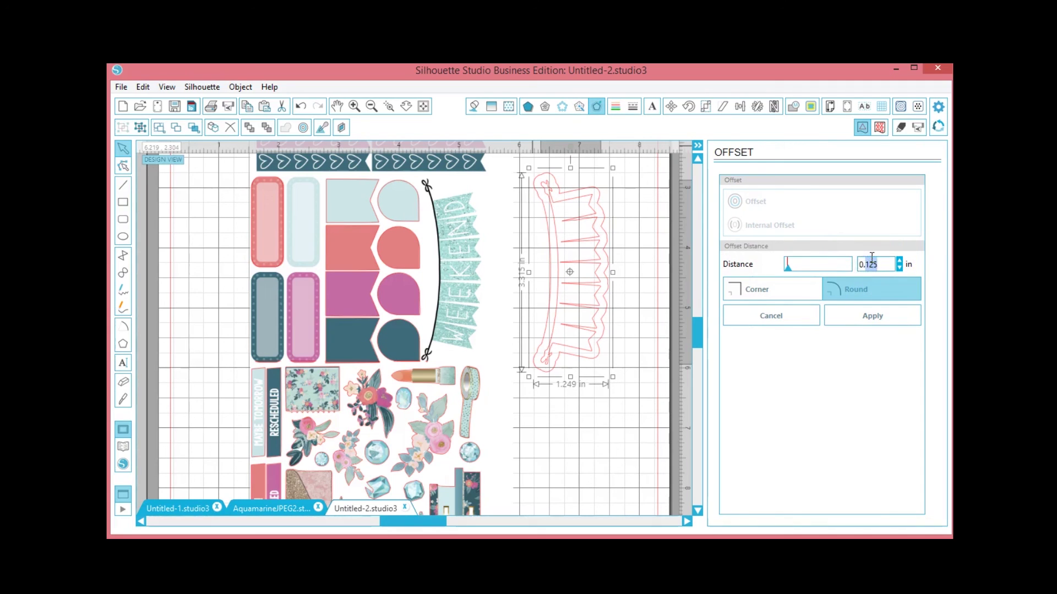
type("0.030")
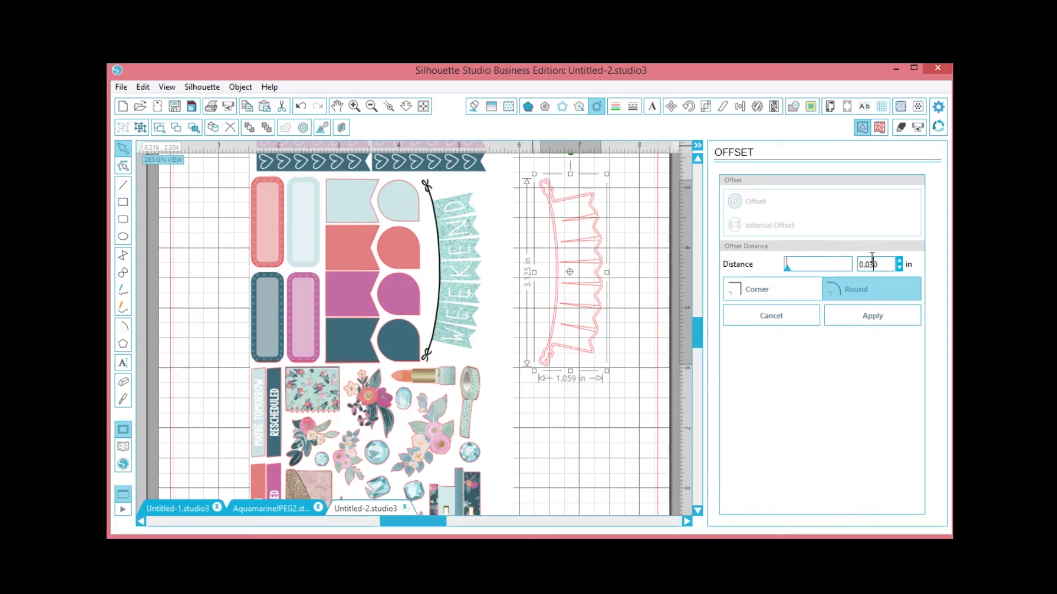
Step: Place the offset outline around the WEEKEND banner and delete the leftover original outline
left_click(573, 368)
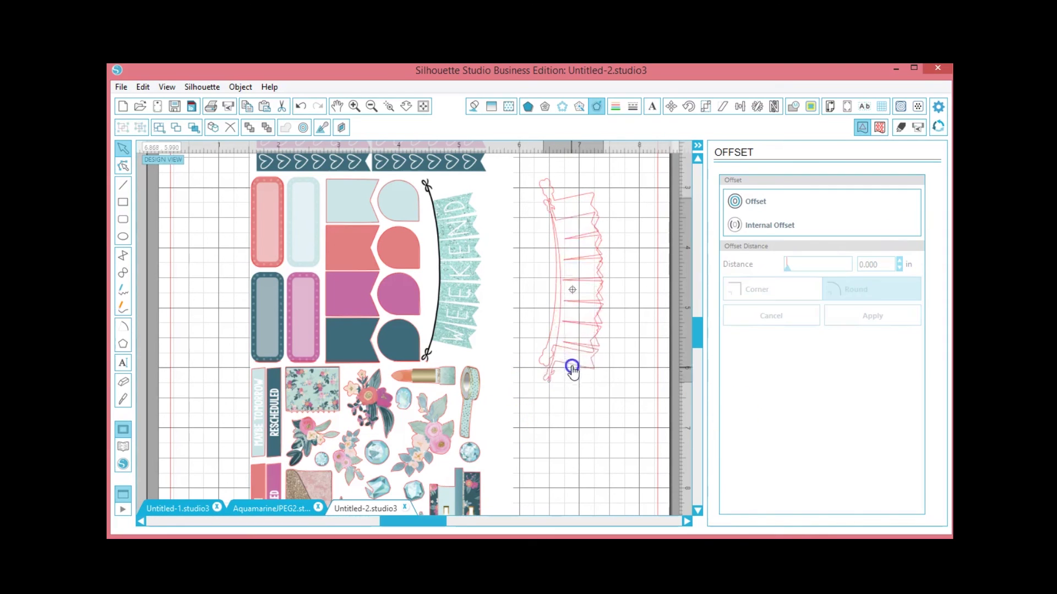
left_click_drag(572, 368, 639, 483)
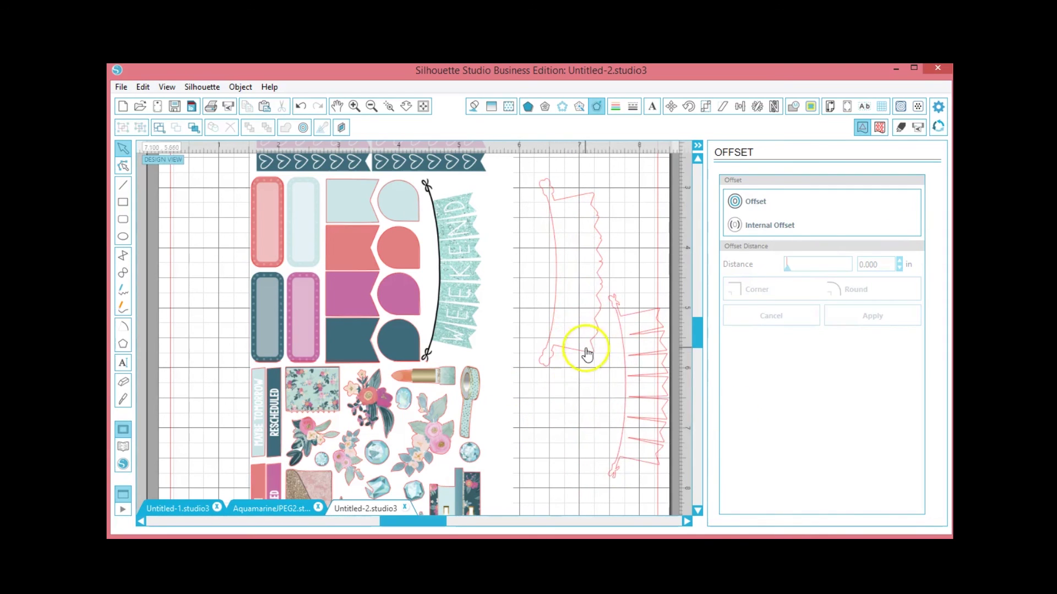
left_click_drag(587, 353, 466, 350)
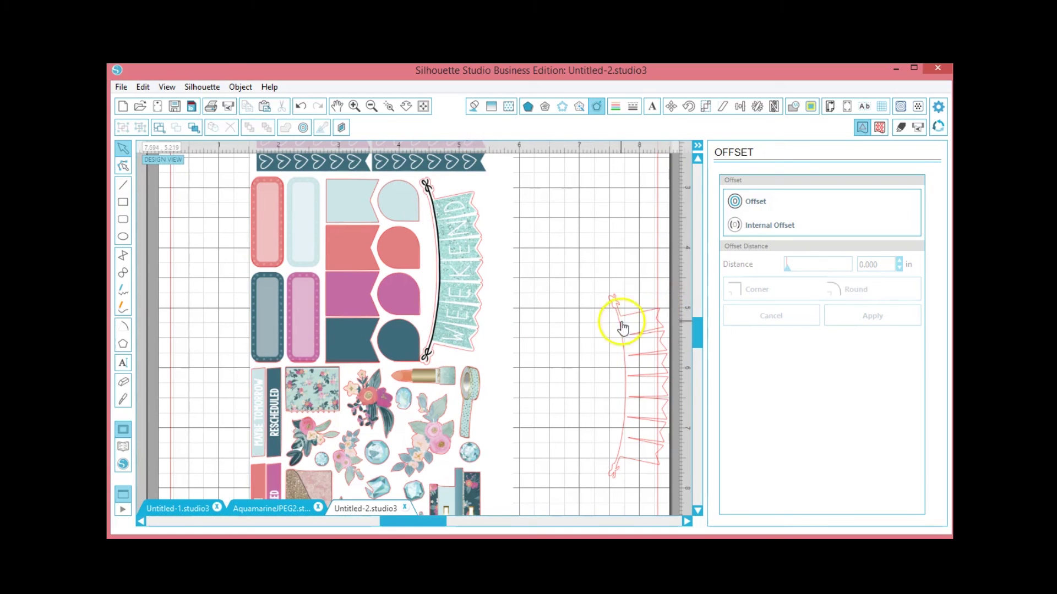
left_click(620, 323)
key("Delete")
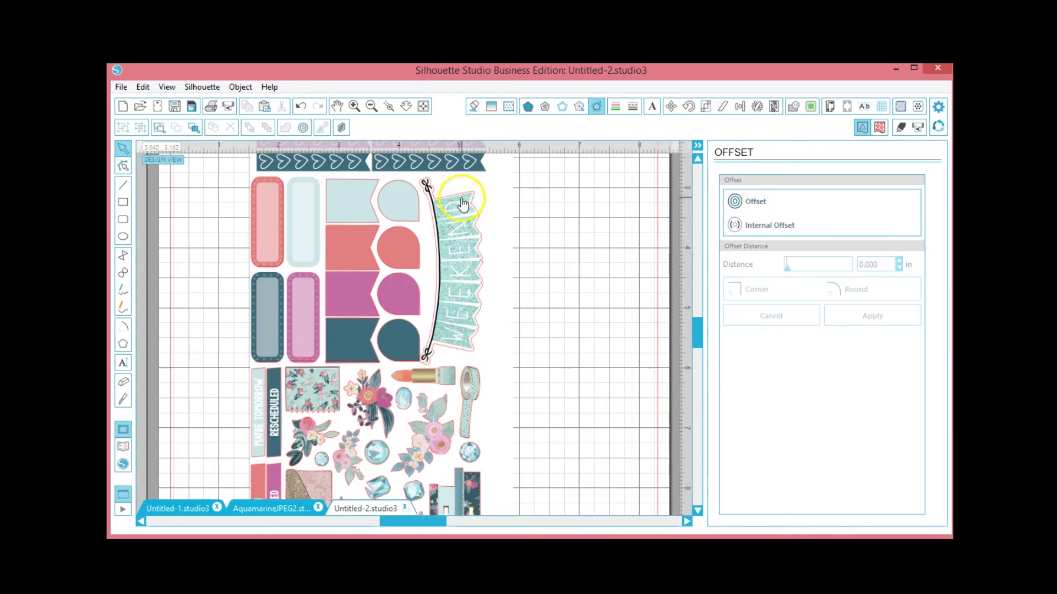
scroll(602, 259, "up", 5)
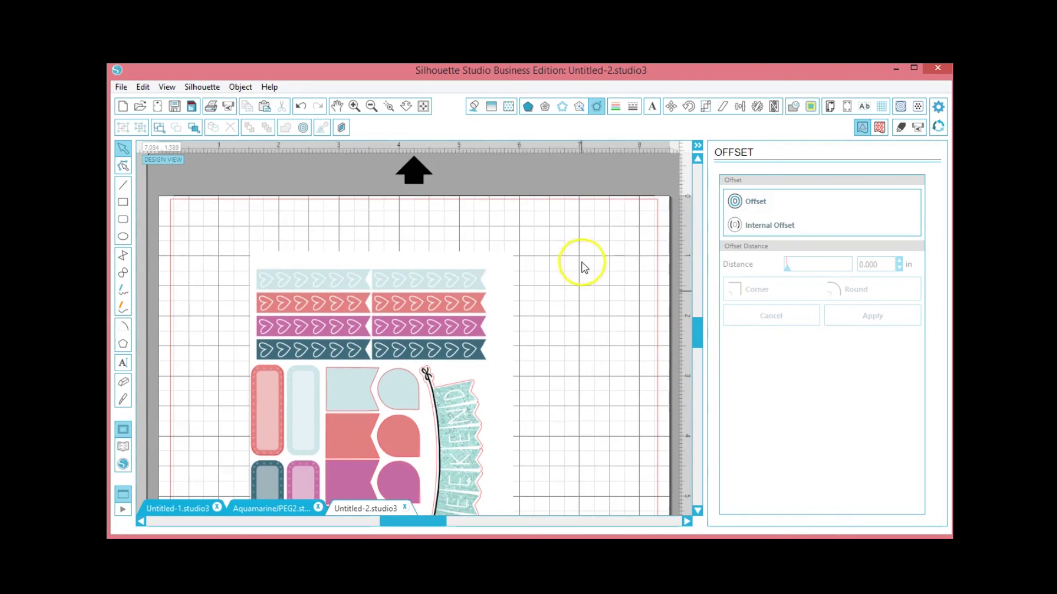
Step: Trace the four heart flag strips' outer edges with High Pass Filter off and threshold 88.2%
left_click(810, 106)
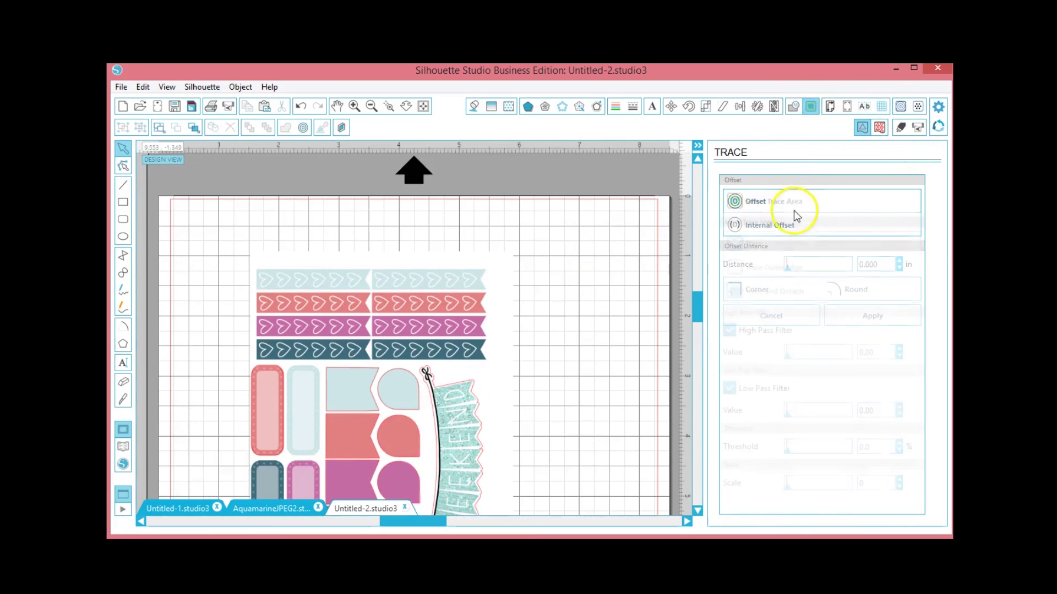
left_click(793, 205)
mouse_move(247, 266)
left_mouse_down()
mouse_move(441, 285)
mouse_move(510, 331)
mouse_move(521, 362)
left_mouse_up()
left_click(730, 330)
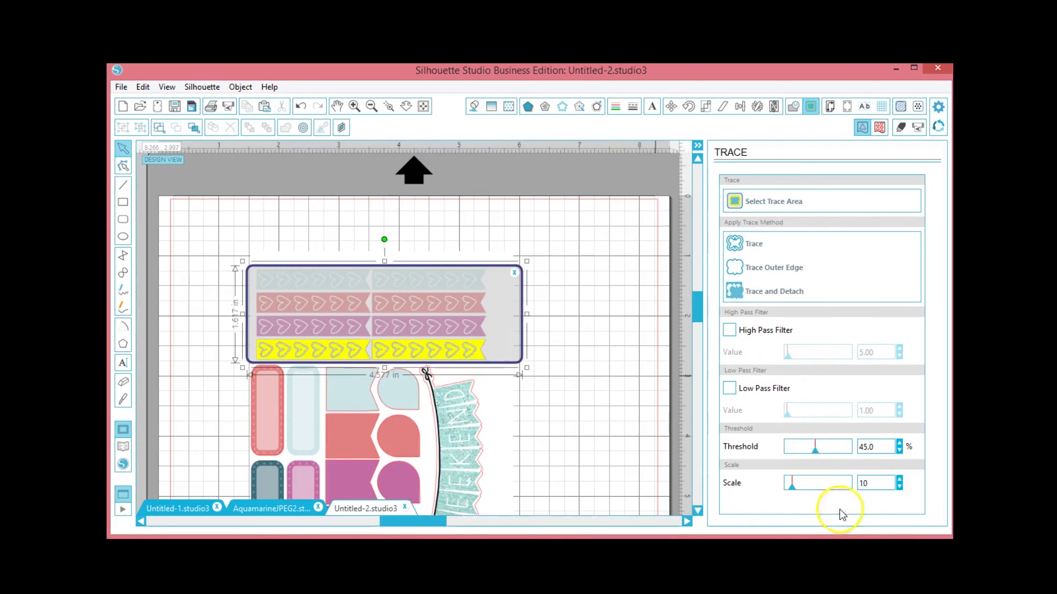
mouse_move(815, 447)
left_mouse_down()
mouse_move(856, 447)
mouse_move(846, 451)
left_mouse_up()
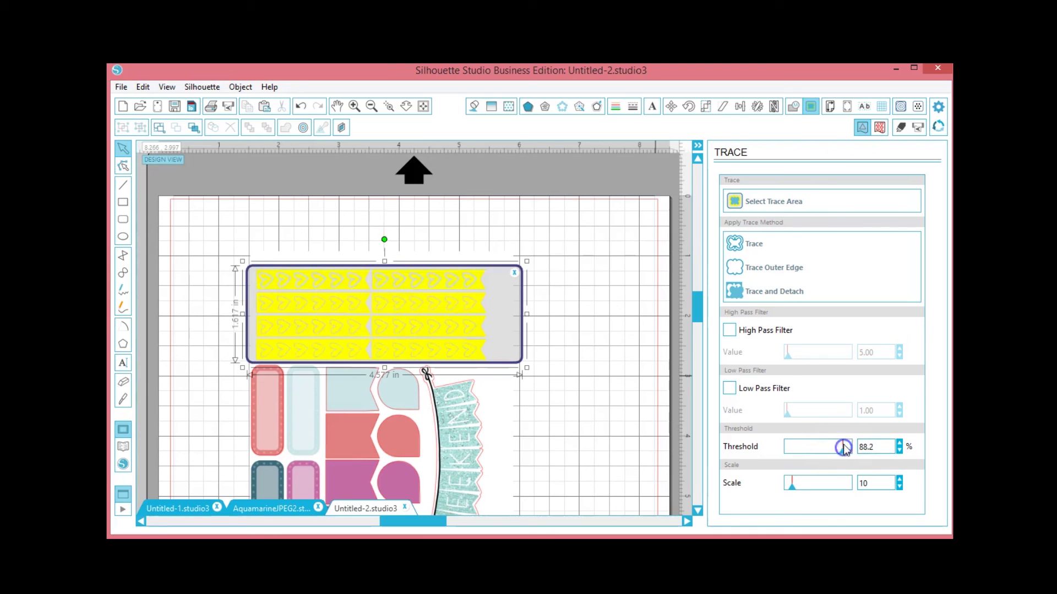
left_click(736, 268)
left_click(484, 311)
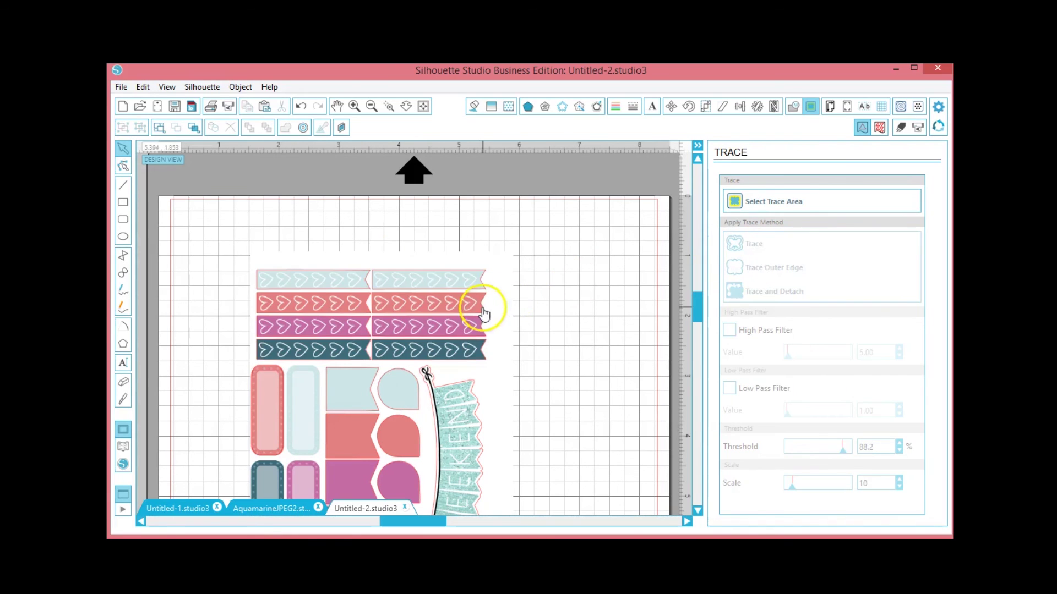
scroll(499, 330, "down", 1)
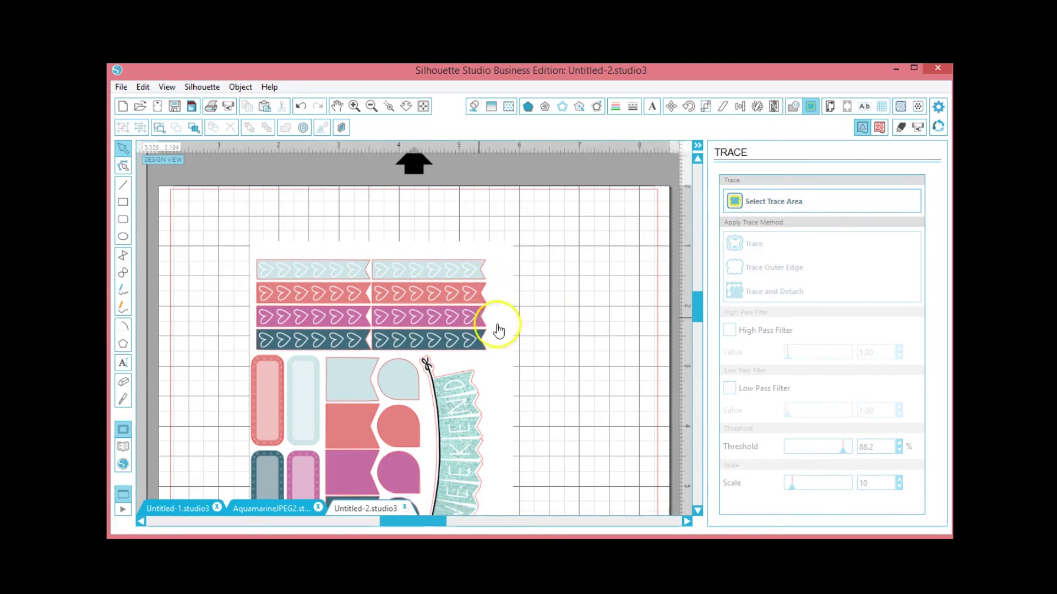
scroll(499, 330, "down", 10)
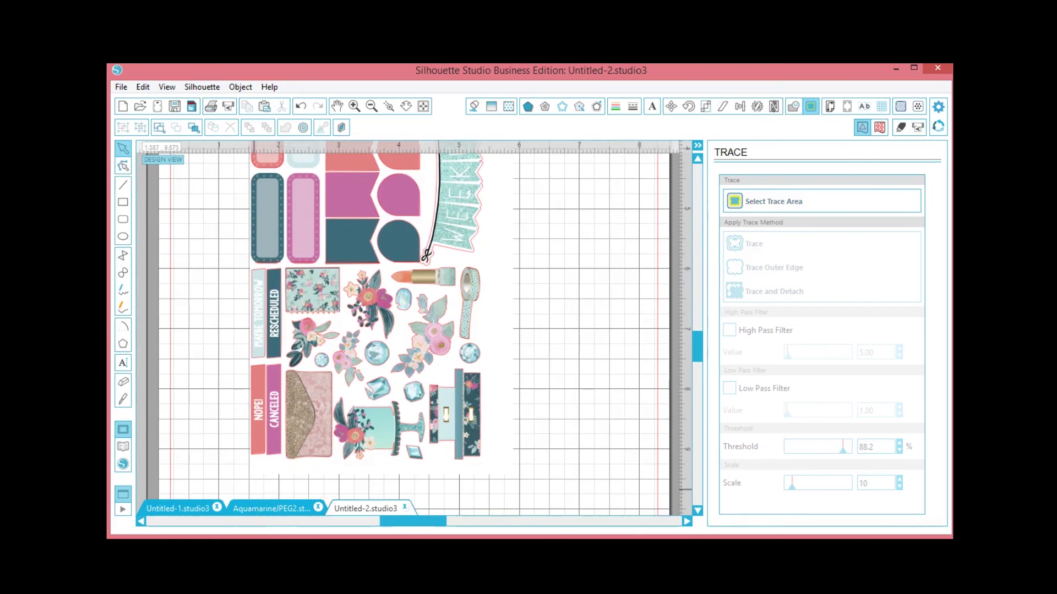
left_click(278, 506)
scroll(665, 371, "down", 5)
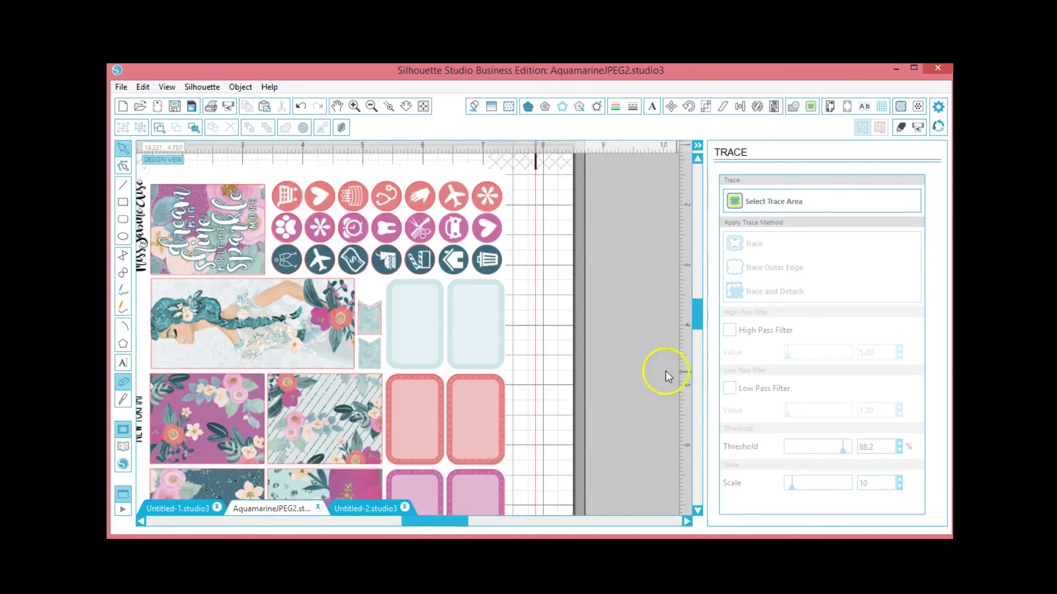
scroll(650, 370, "down", 8)
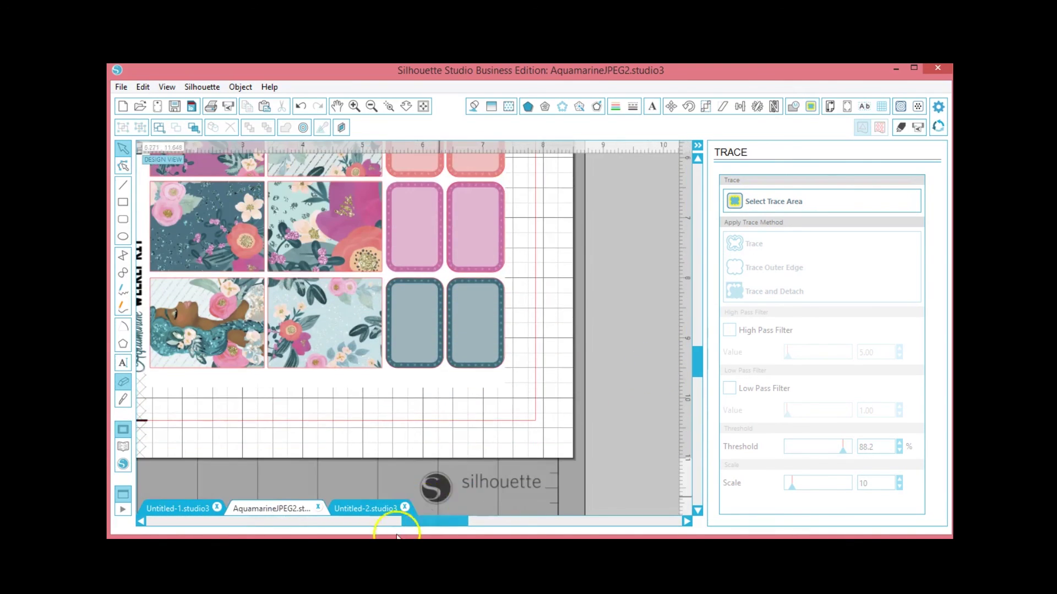
left_click_drag(418, 514, 385, 524)
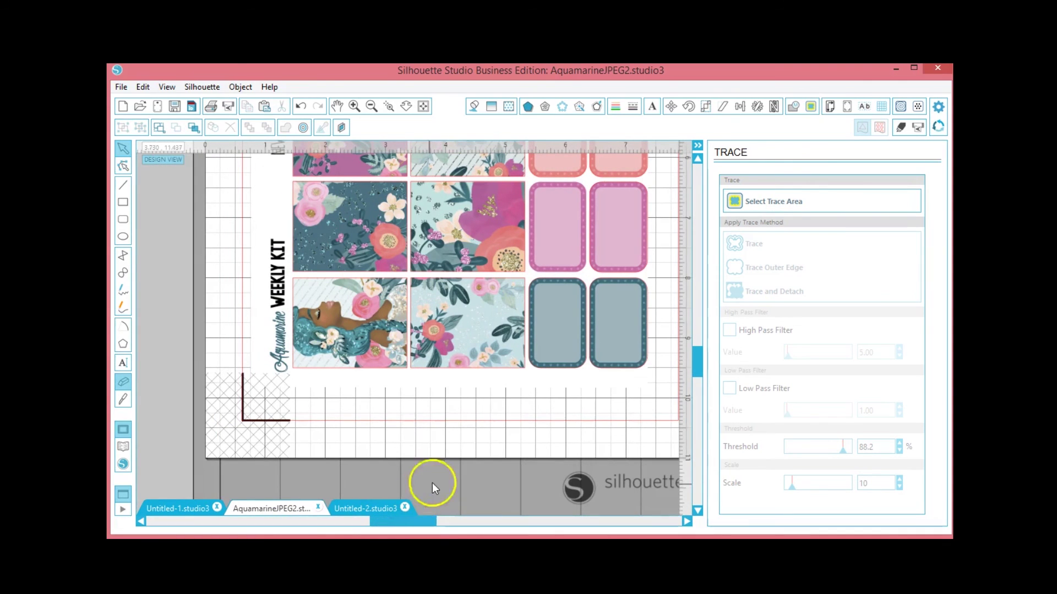
scroll(469, 435, "up", 2)
scroll(469, 434, "up", 2)
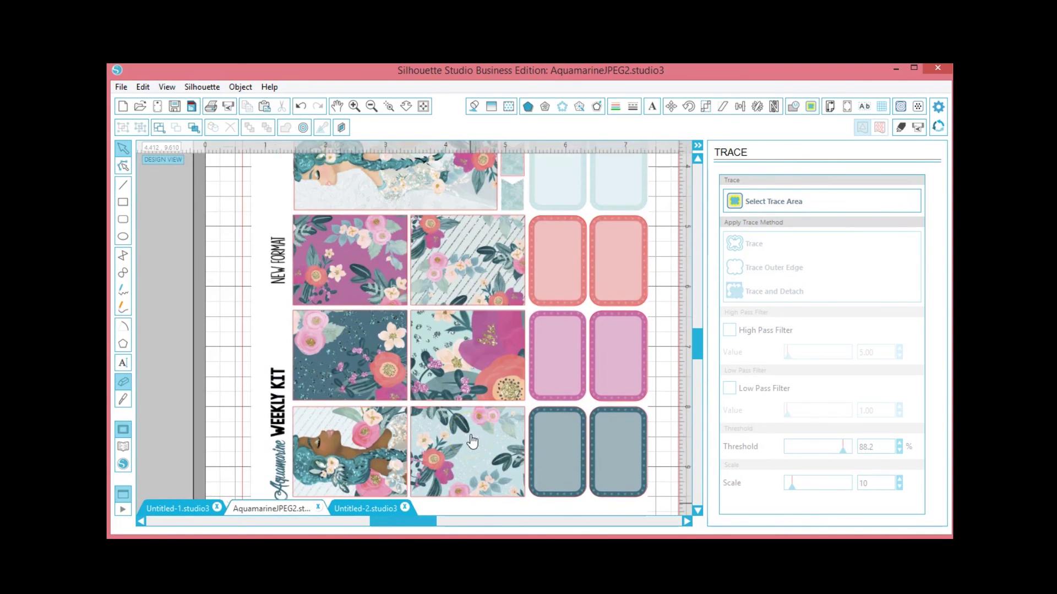
scroll(472, 440, "up", 5)
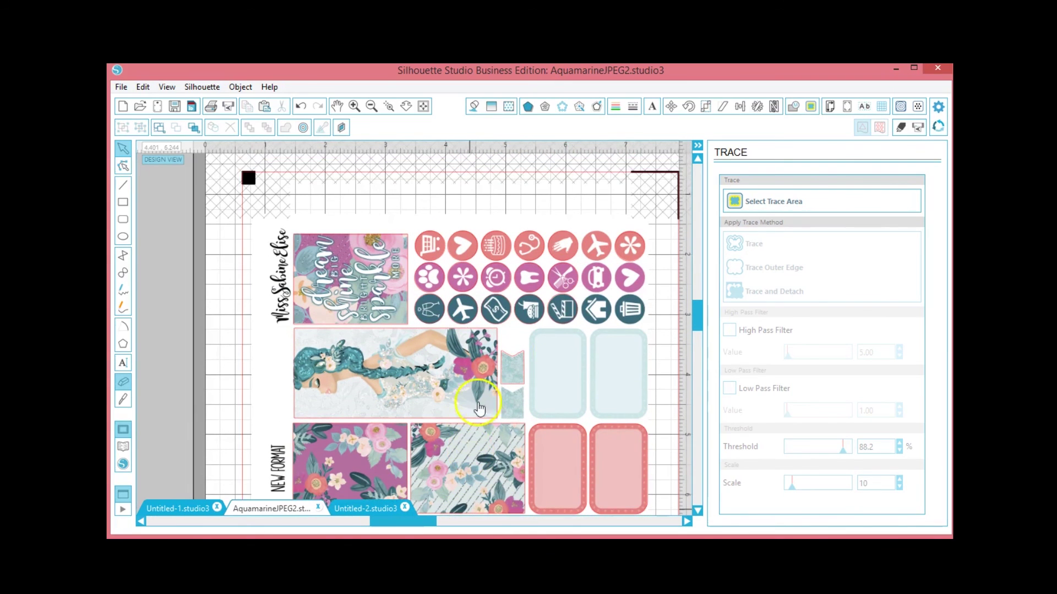
left_click(698, 312)
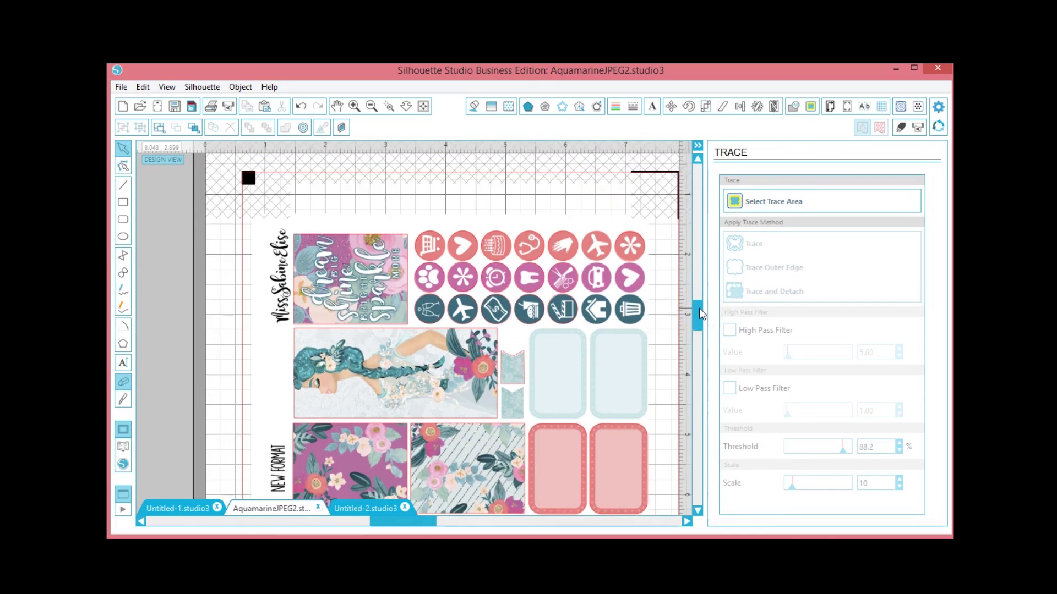
left_click_drag(699, 313, 697, 319)
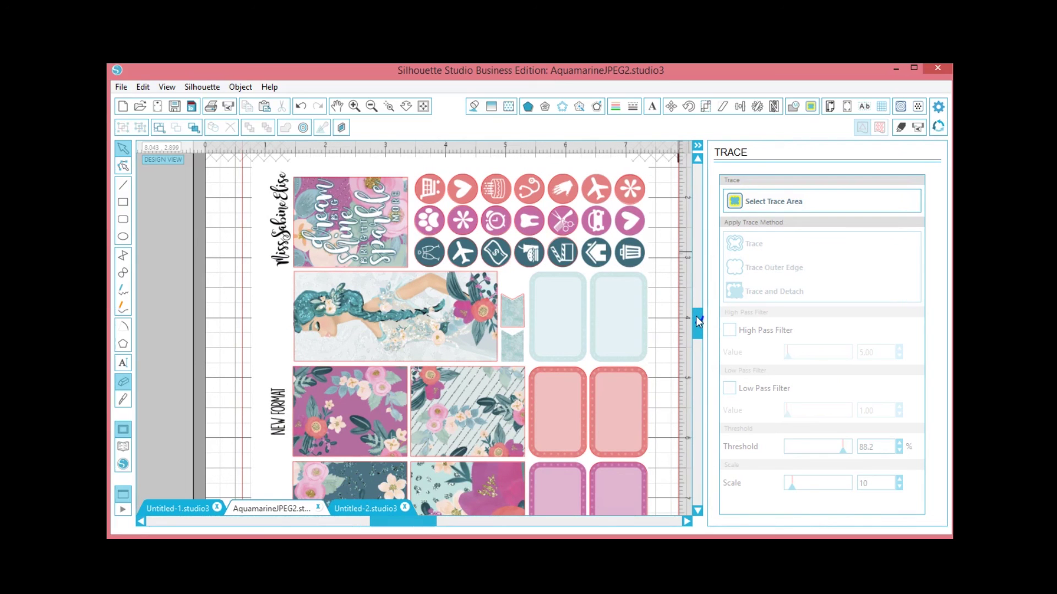
left_click_drag(696, 322, 694, 353)
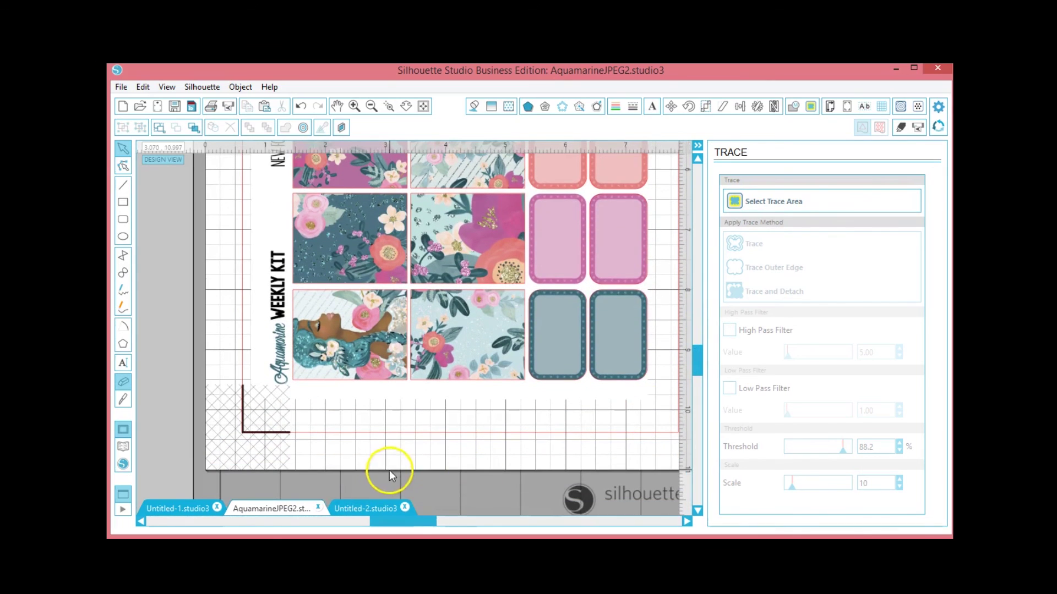
left_click(385, 507)
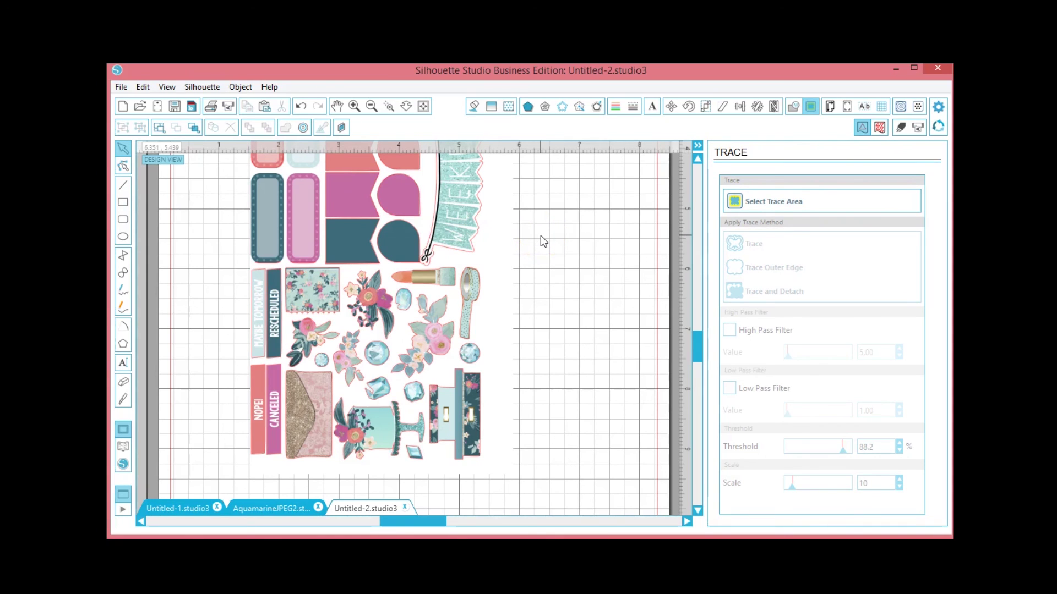
scroll(540, 236, "up", 5)
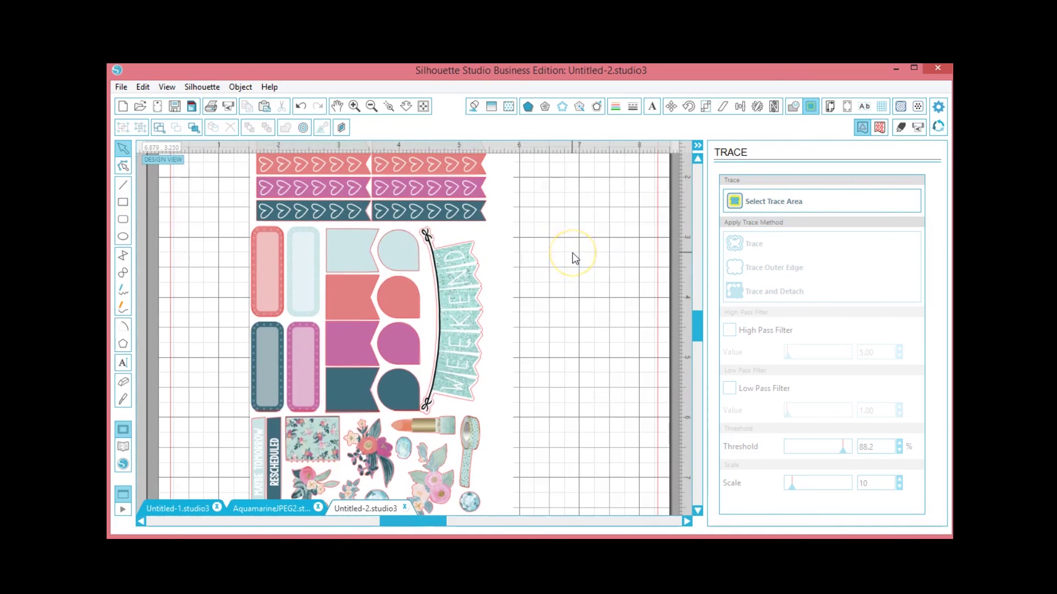
scroll(572, 253, "up", 2)
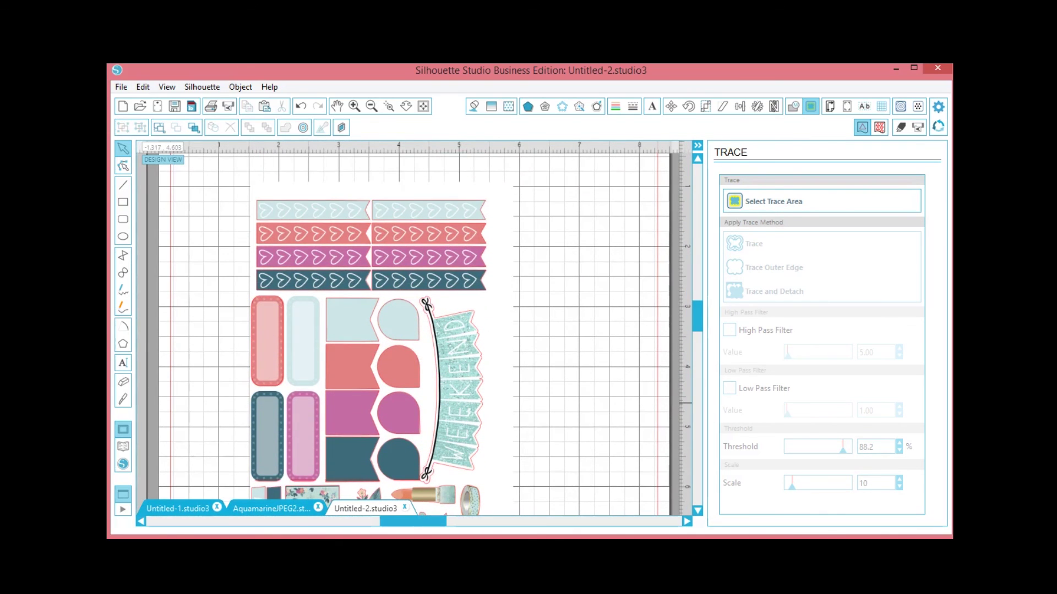